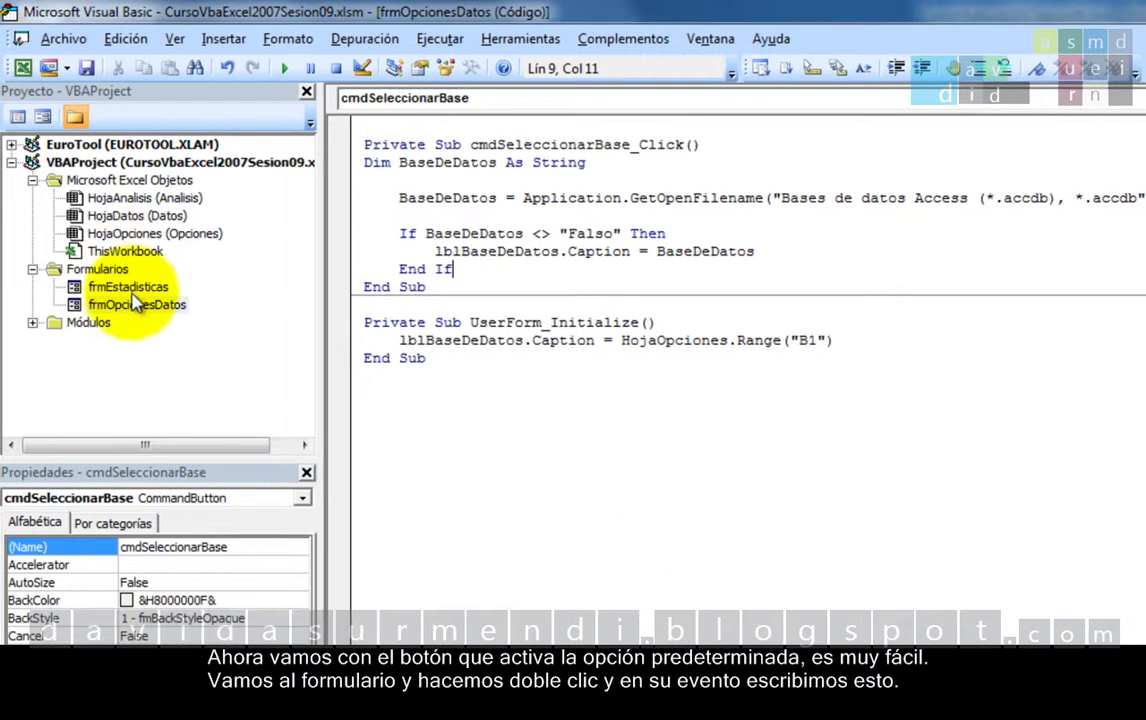
# Select the frmOpcionesDatos form in the VBA project.
pyautogui.click(133, 305)
# Write cmdPredeterminada_Click so lblBaseDeDatos.Caption = ThisWorkbook.Path & "\Produccion.accdb".
pyautogui.doubleClick(133, 305)
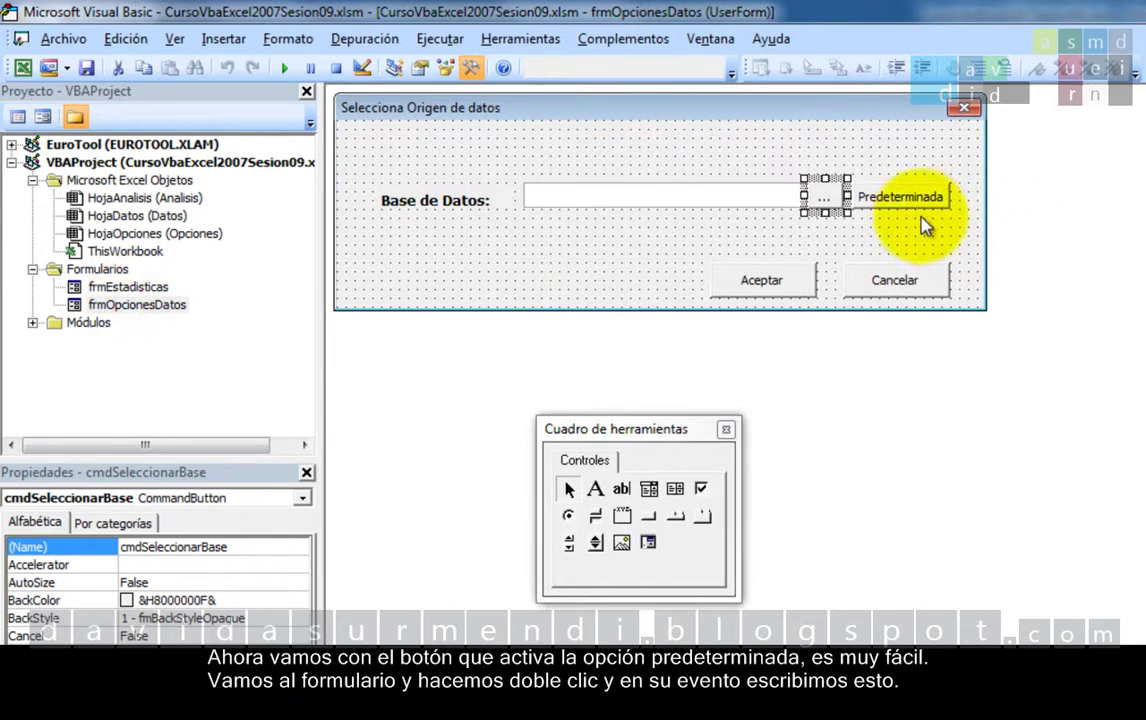
pyautogui.doubleClick(900, 198)
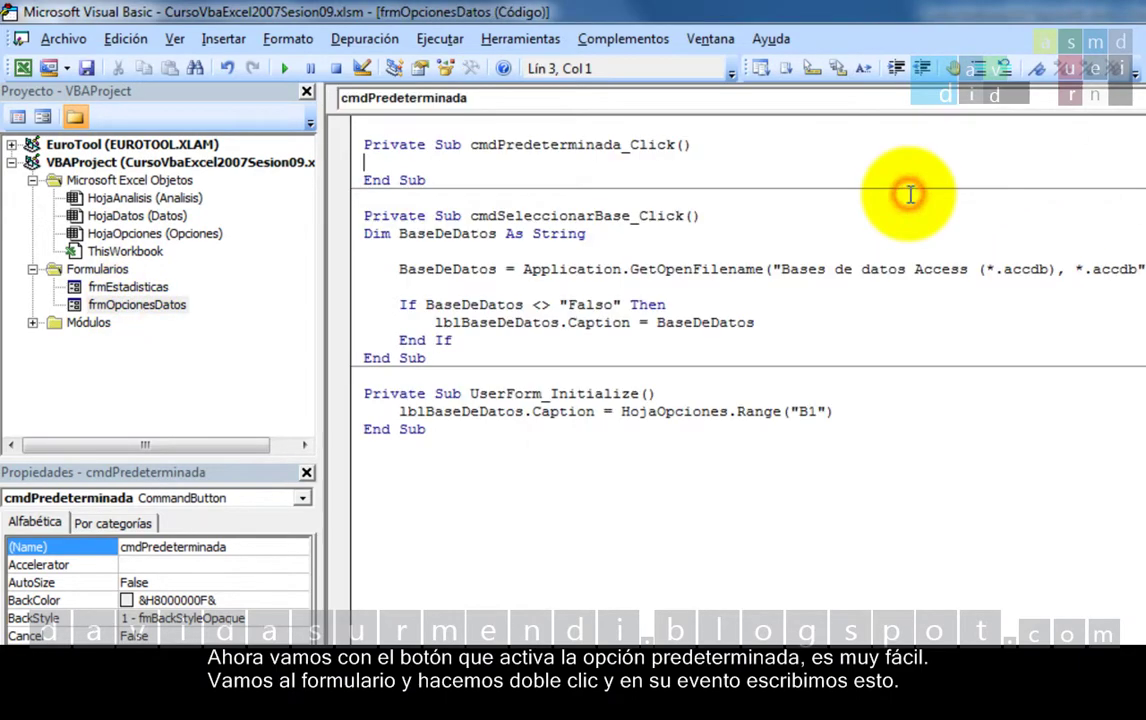
pyautogui.press('Tab')
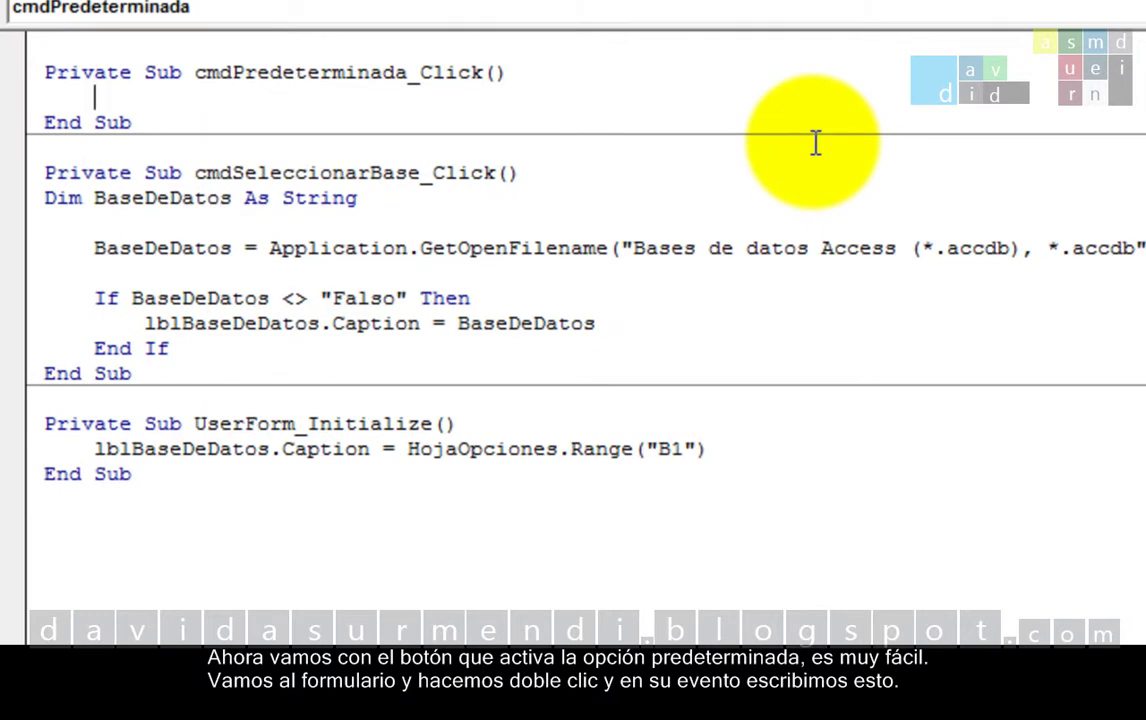
pyautogui.write('lbl')
pyautogui.write('Basededatos')
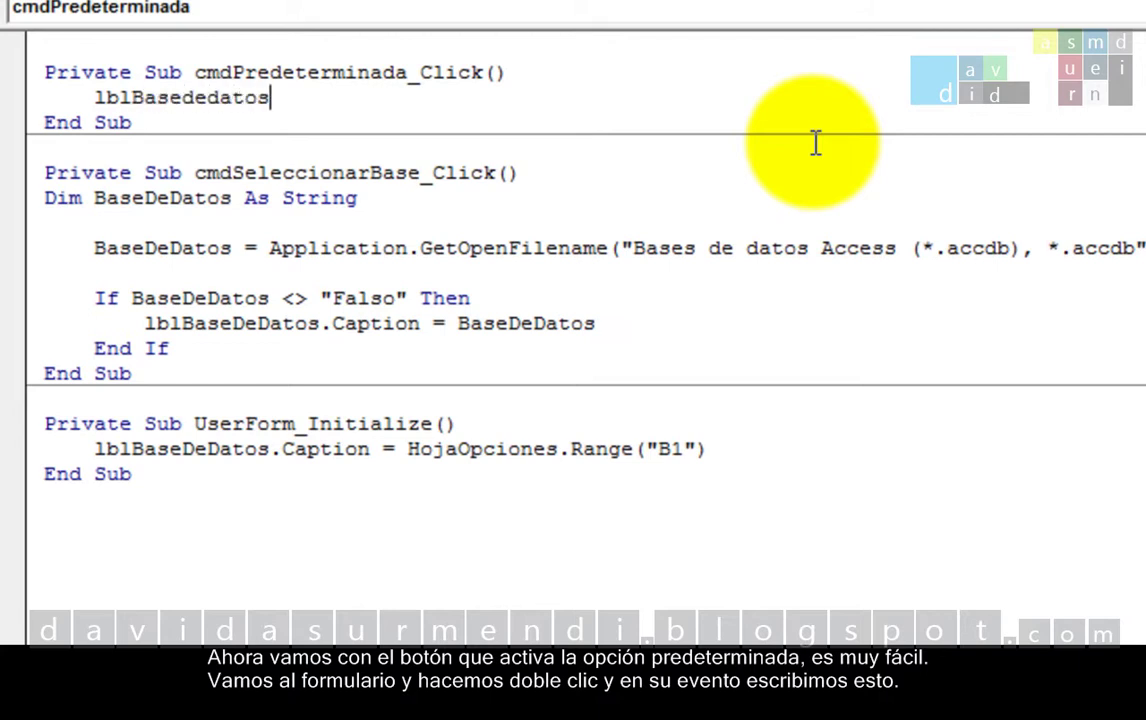
pyautogui.write('.cap')
pyautogui.press('Tab')
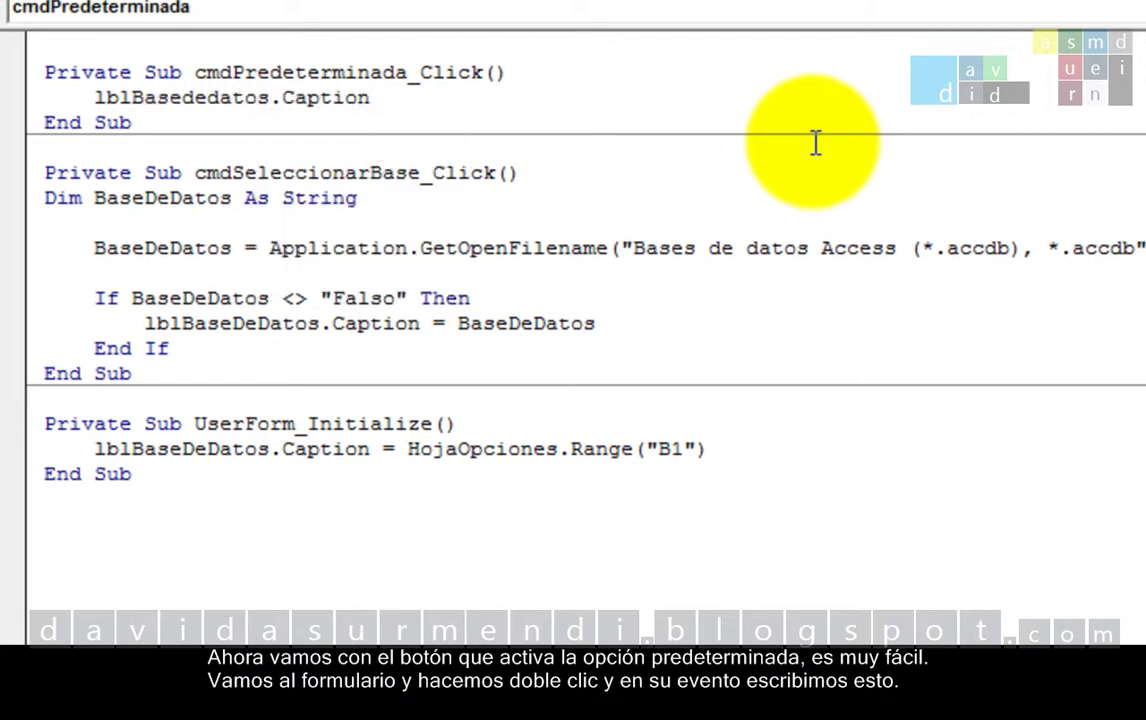
pyautogui.write(' = this')
pyautogui.write('workboo')
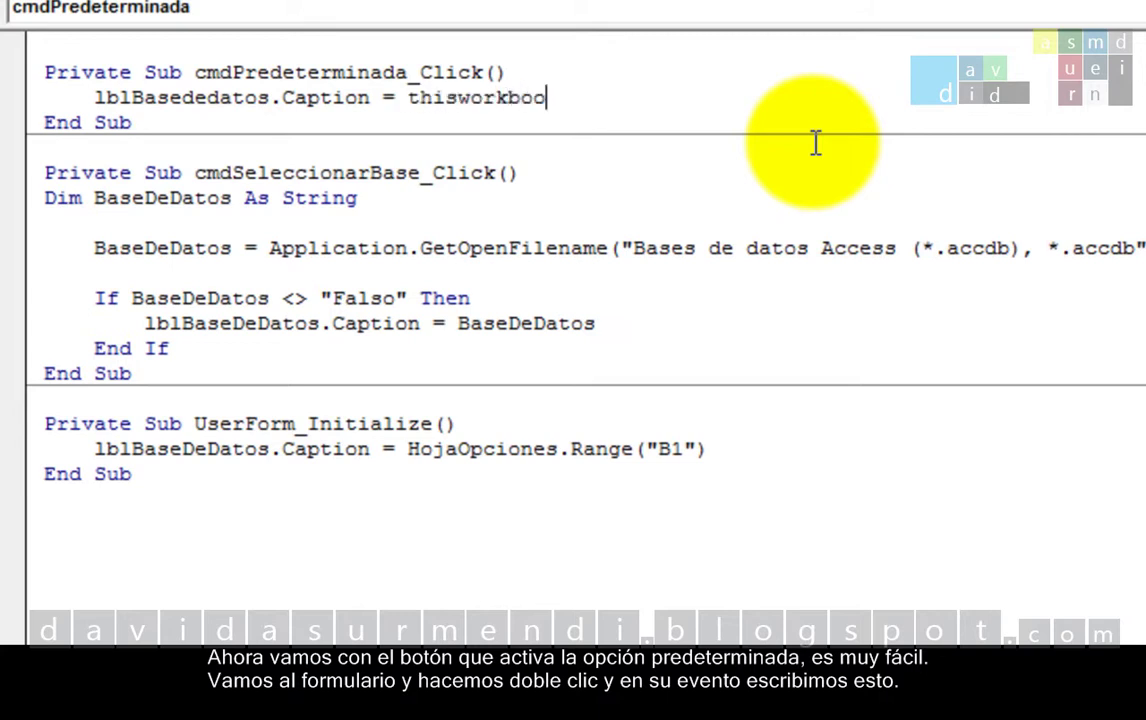
pyautogui.write('k.pa')
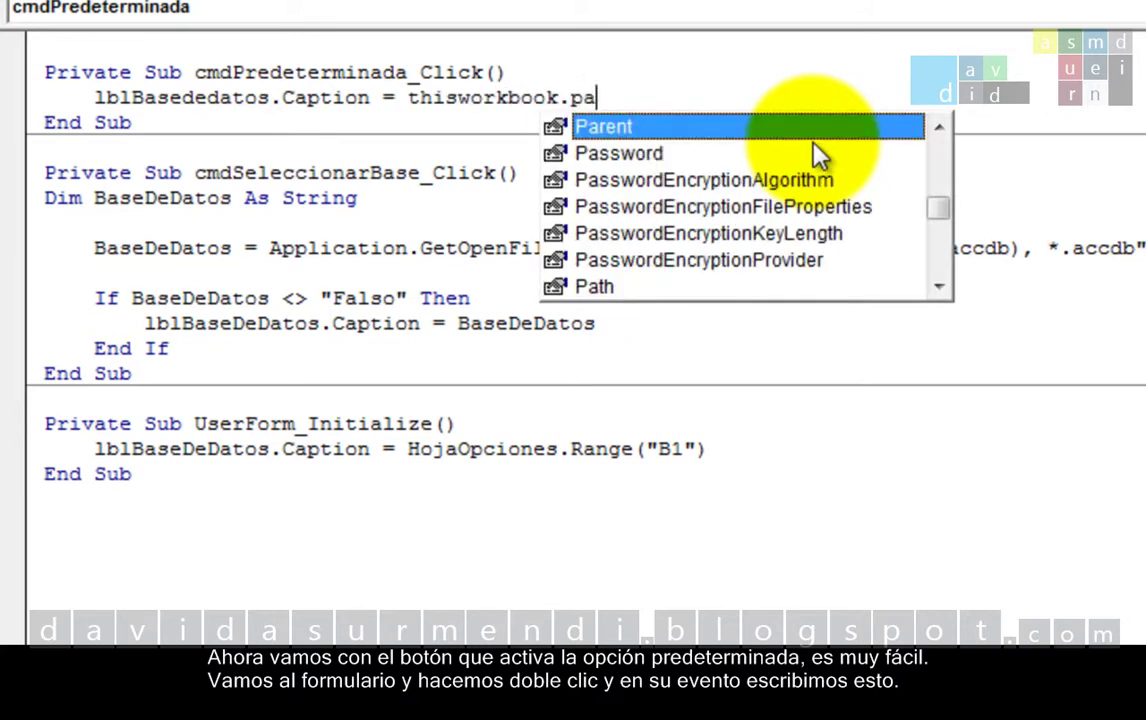
pyautogui.write('t')
pyautogui.press('Tab')
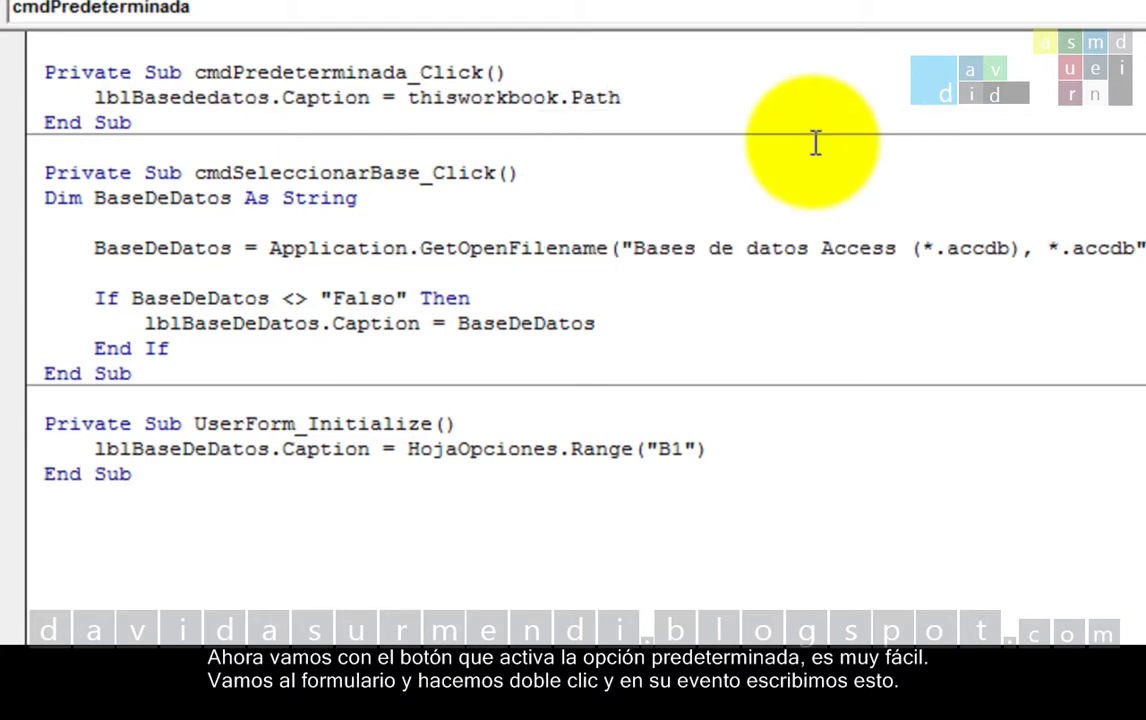
pyautogui.write('& "\\')
pyautogui.write('Producc')
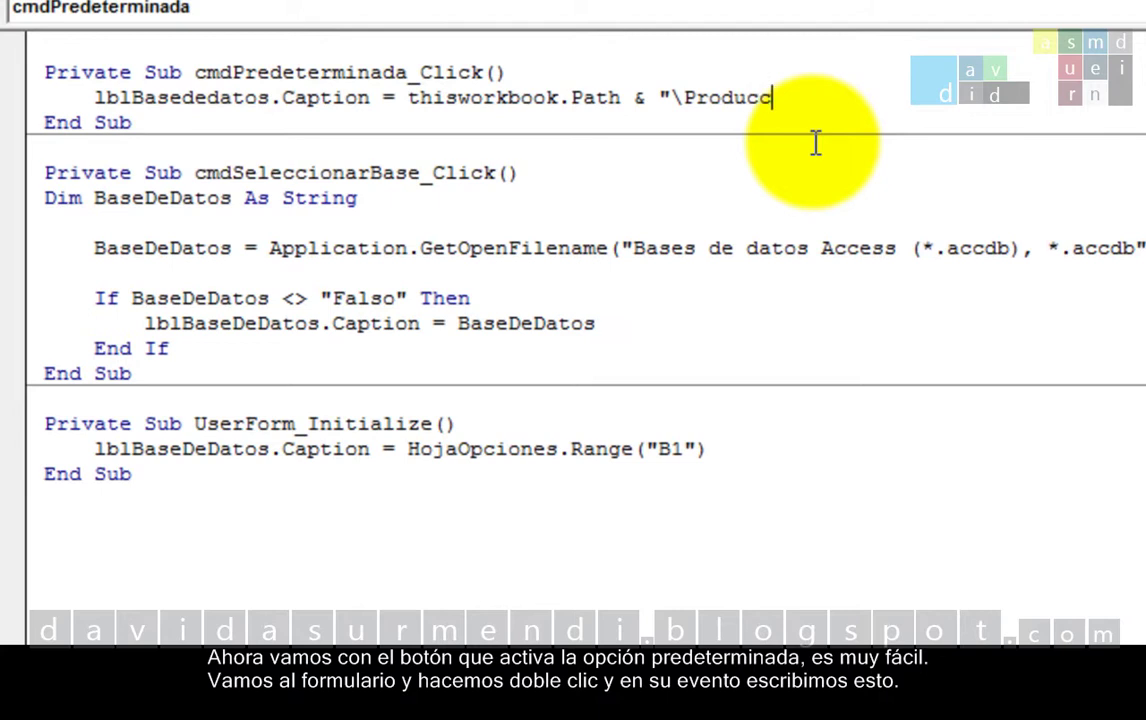
pyautogui.write('ion.acc')
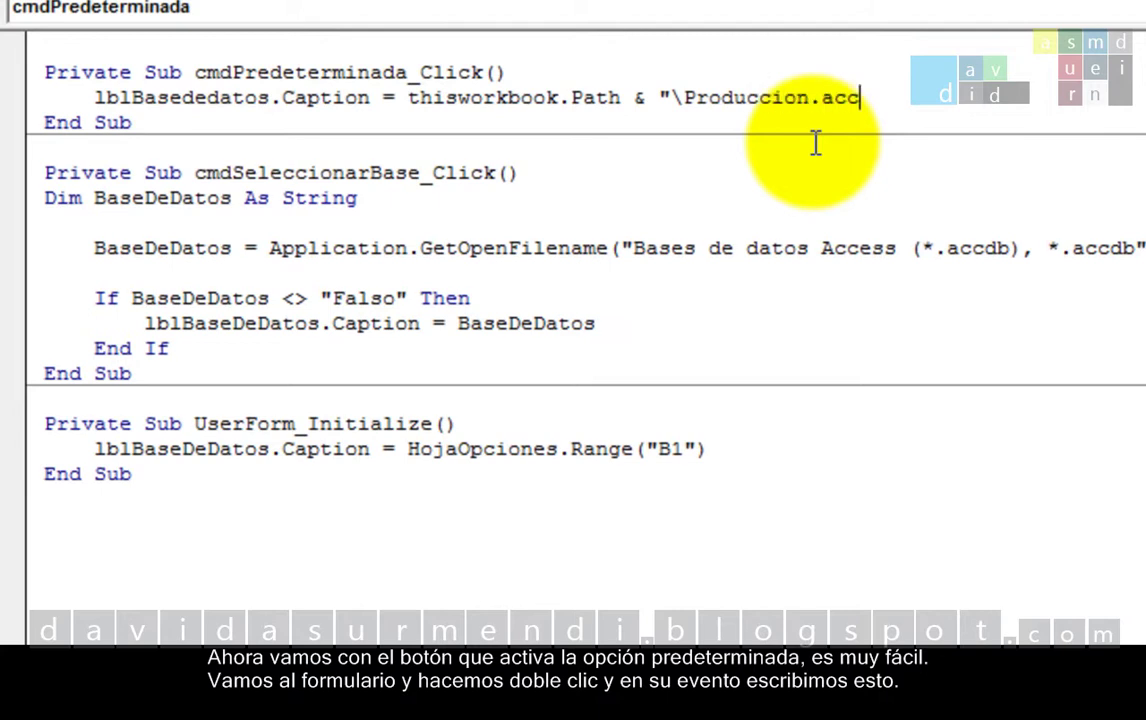
pyautogui.write('db"')
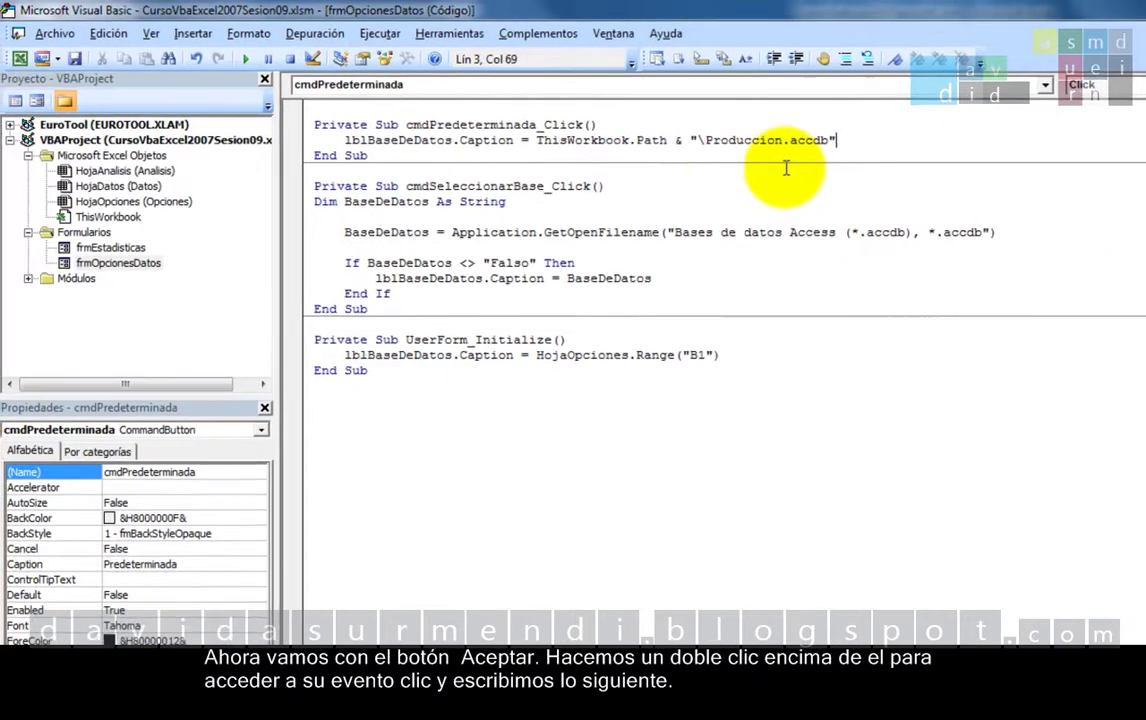
# Write cmdAceptar_Click: HojaOpciones.Range("B1") = lblBaseDeDatos.Caption, followed by Unload Me.
pyautogui.doubleClick(114, 262)
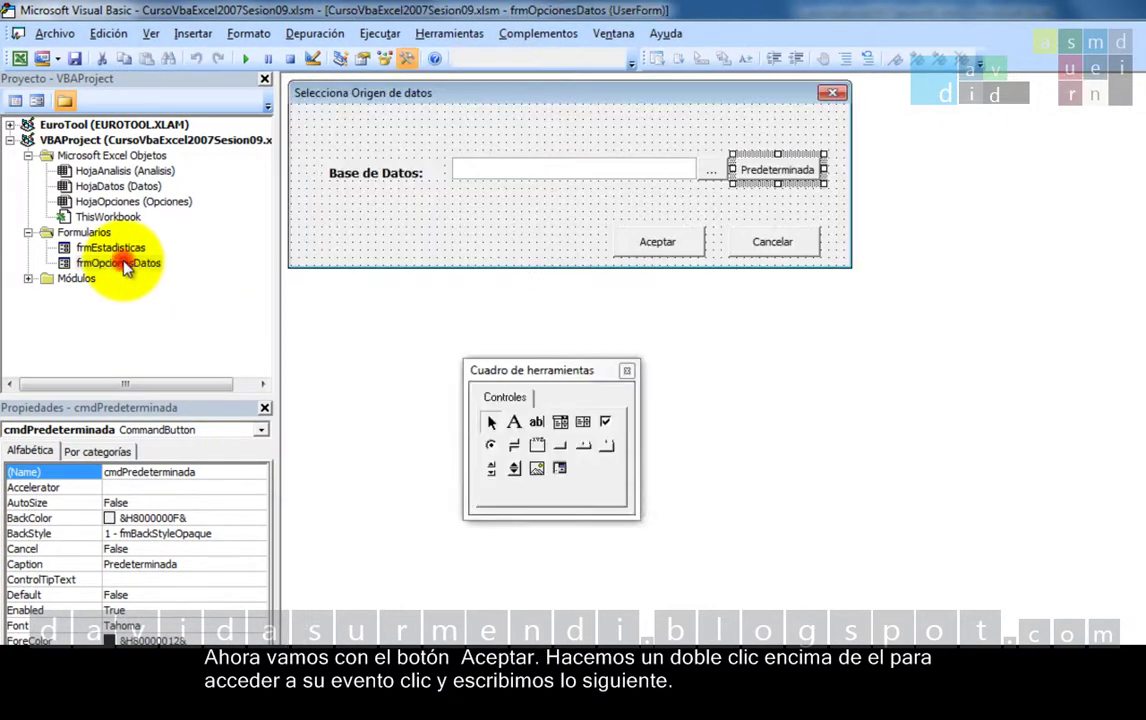
pyautogui.doubleClick(667, 249)
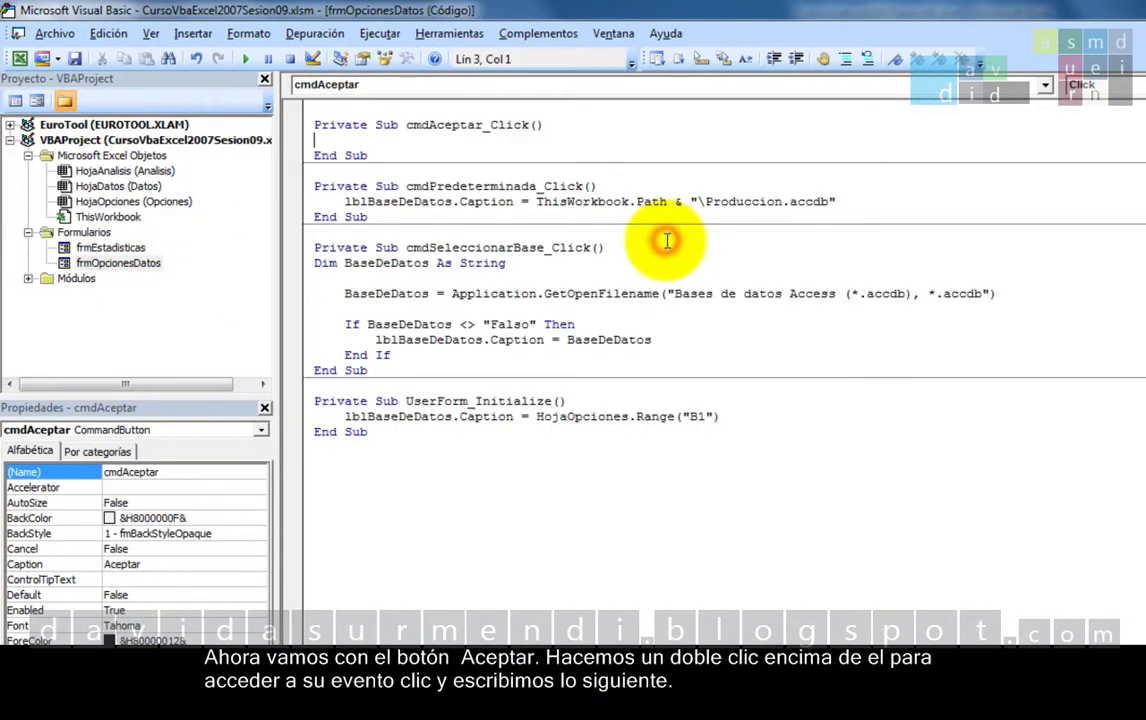
pyautogui.press('Tab')
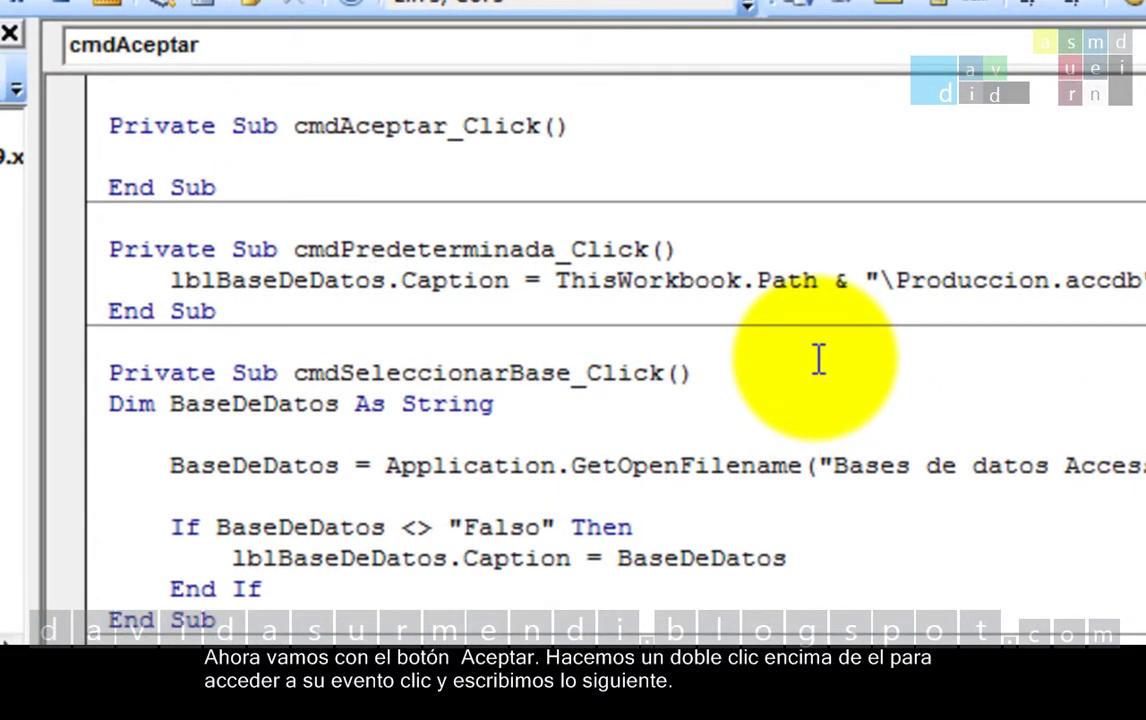
pyautogui.write('hojaopc')
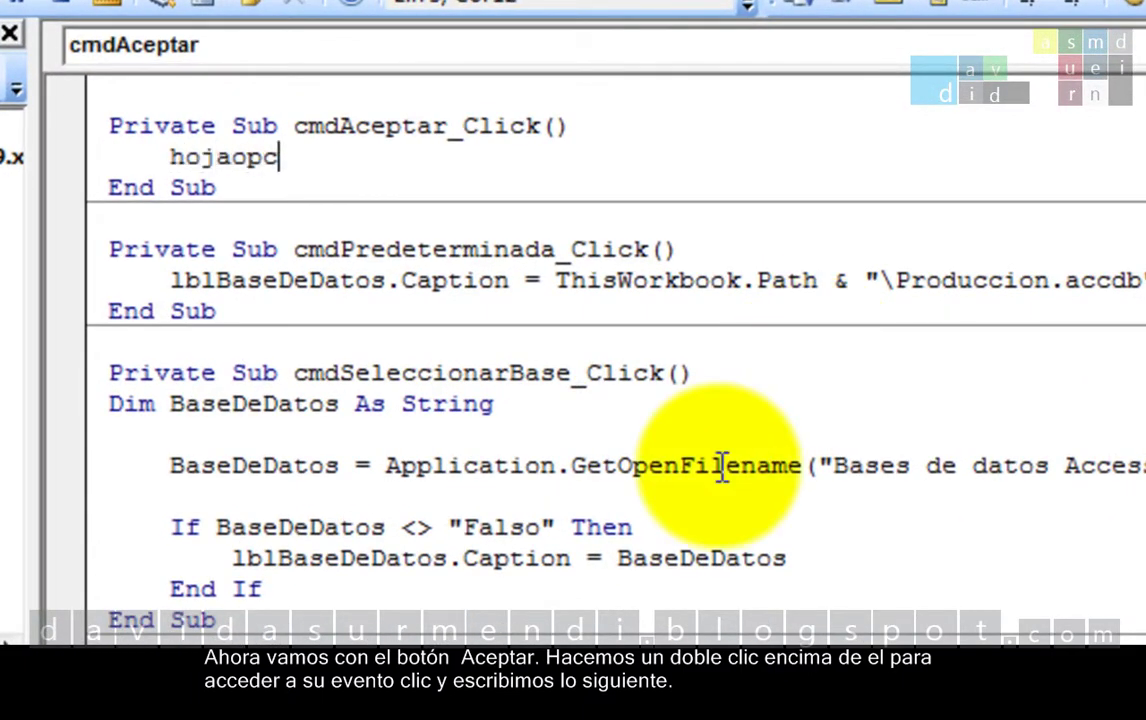
pyautogui.write('iones.ran')
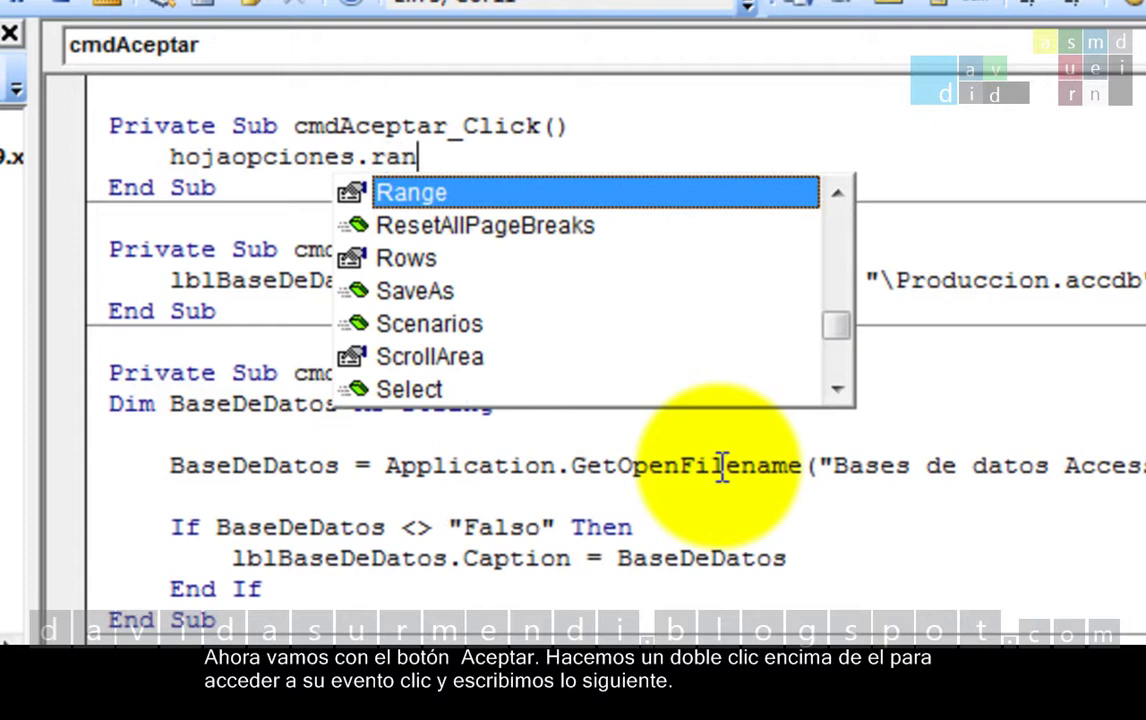
pyautogui.press('Tab')
pyautogui.write('("B')
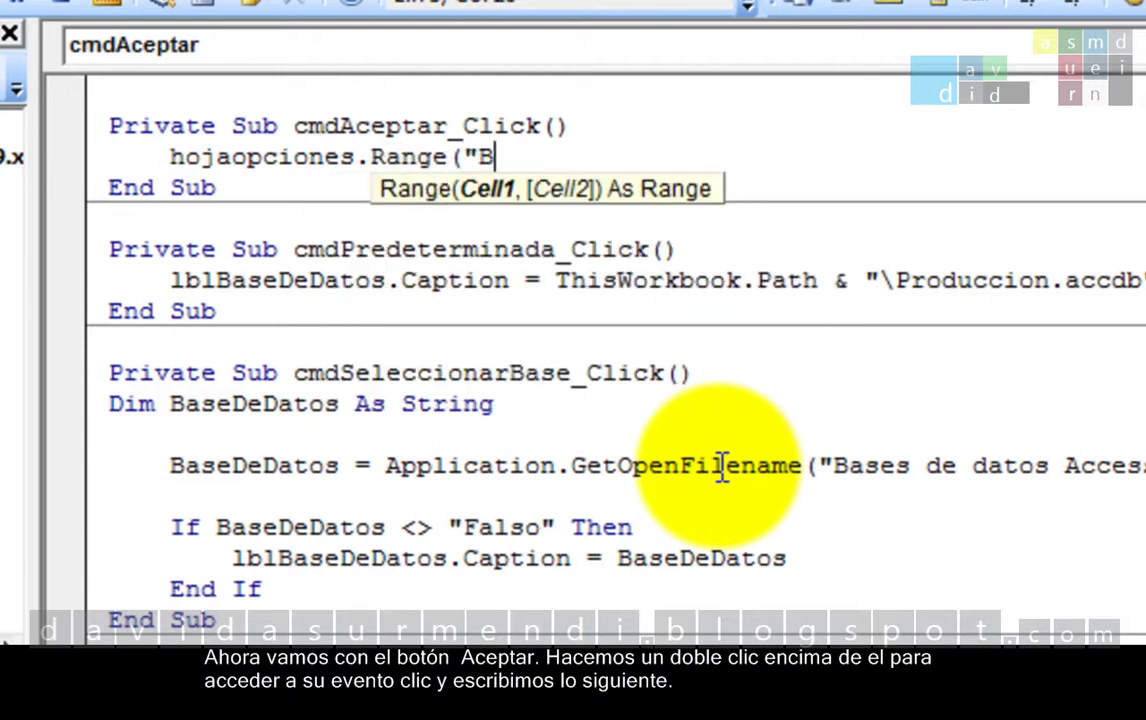
pyautogui.write('1")')
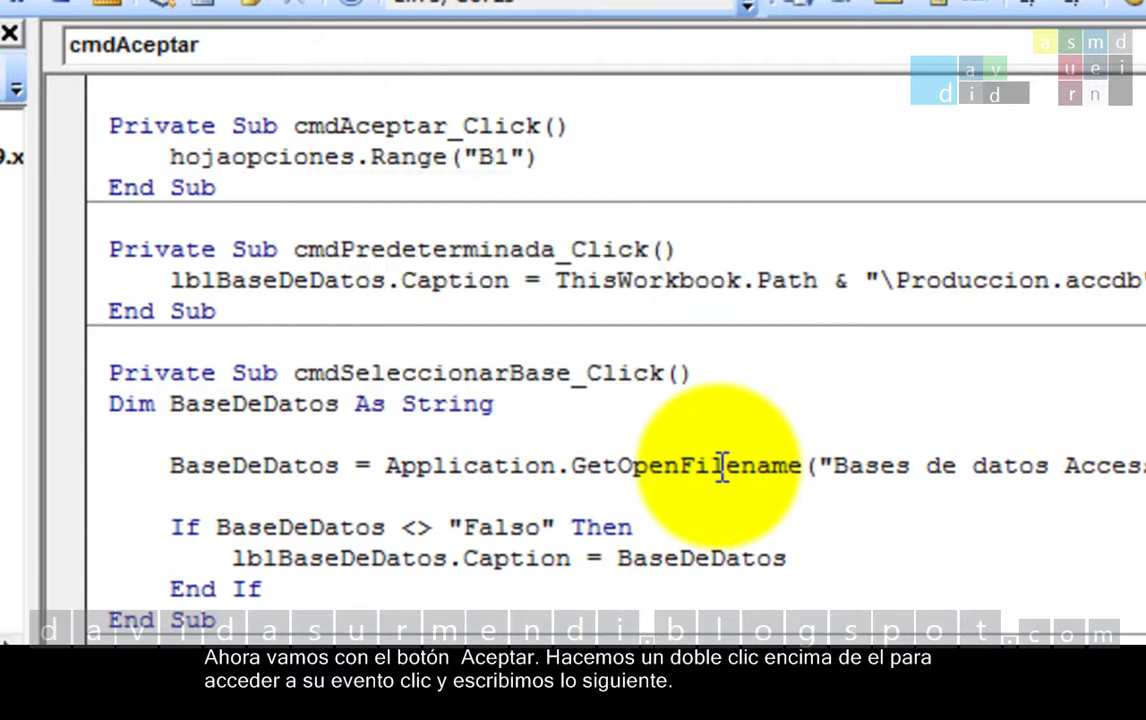
pyautogui.write(' = lbl')
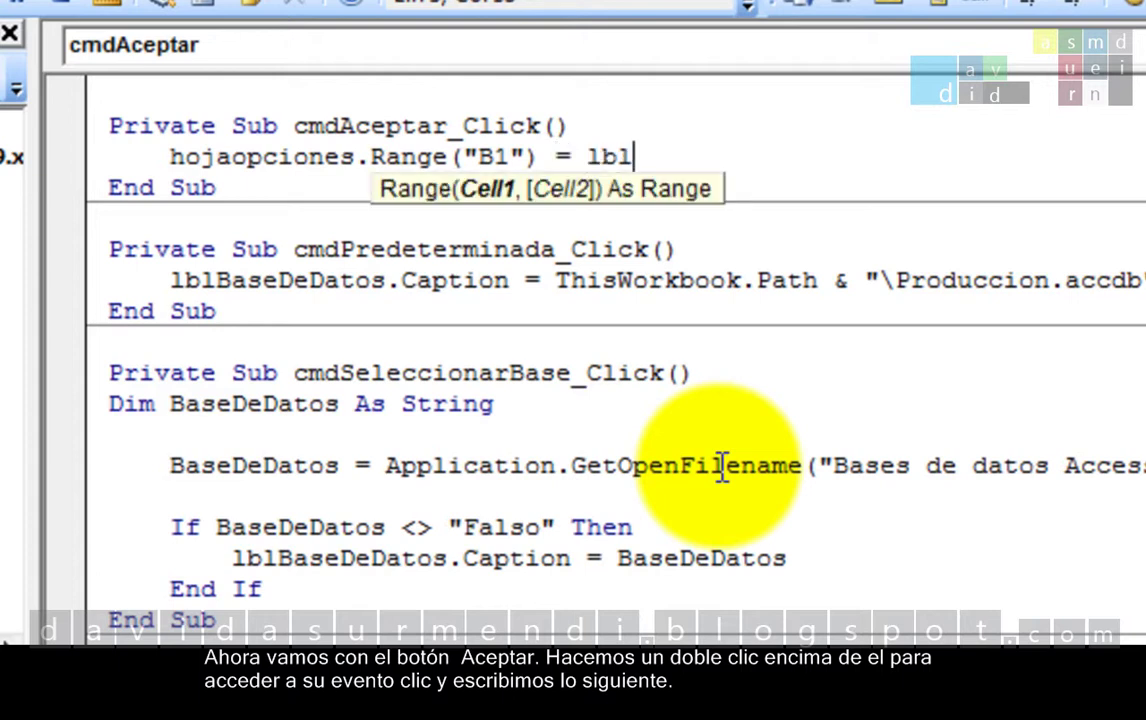
pyautogui.write('basededa')
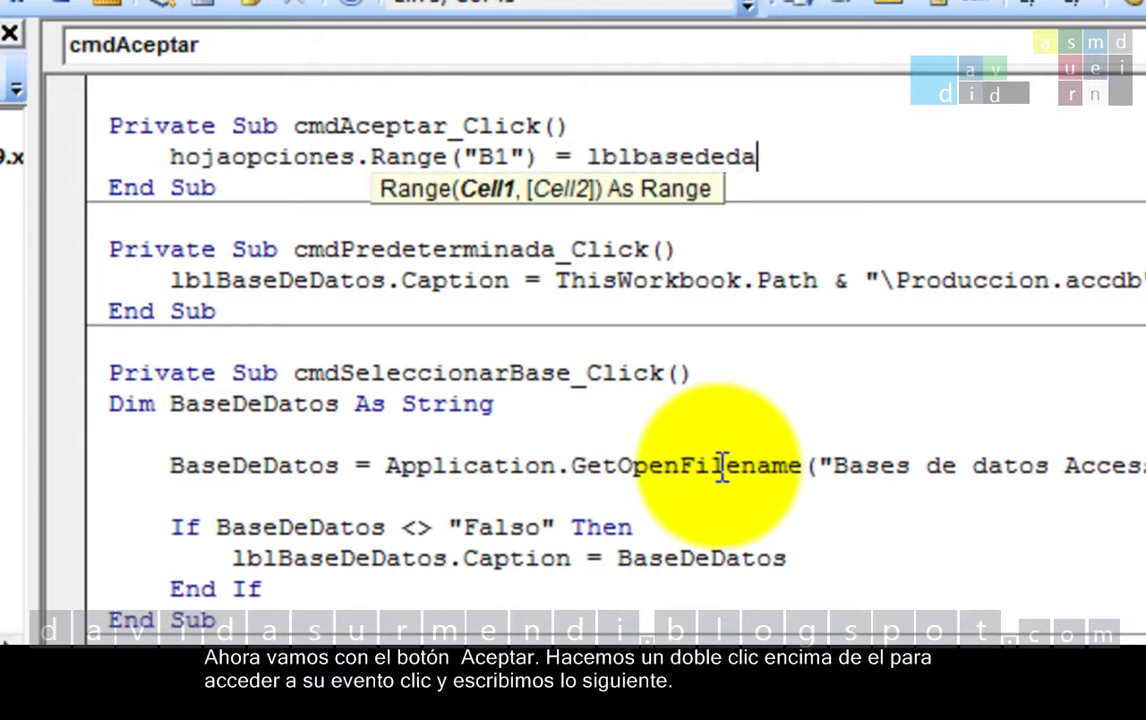
pyautogui.write('tos.cap')
pyautogui.press('Tab')
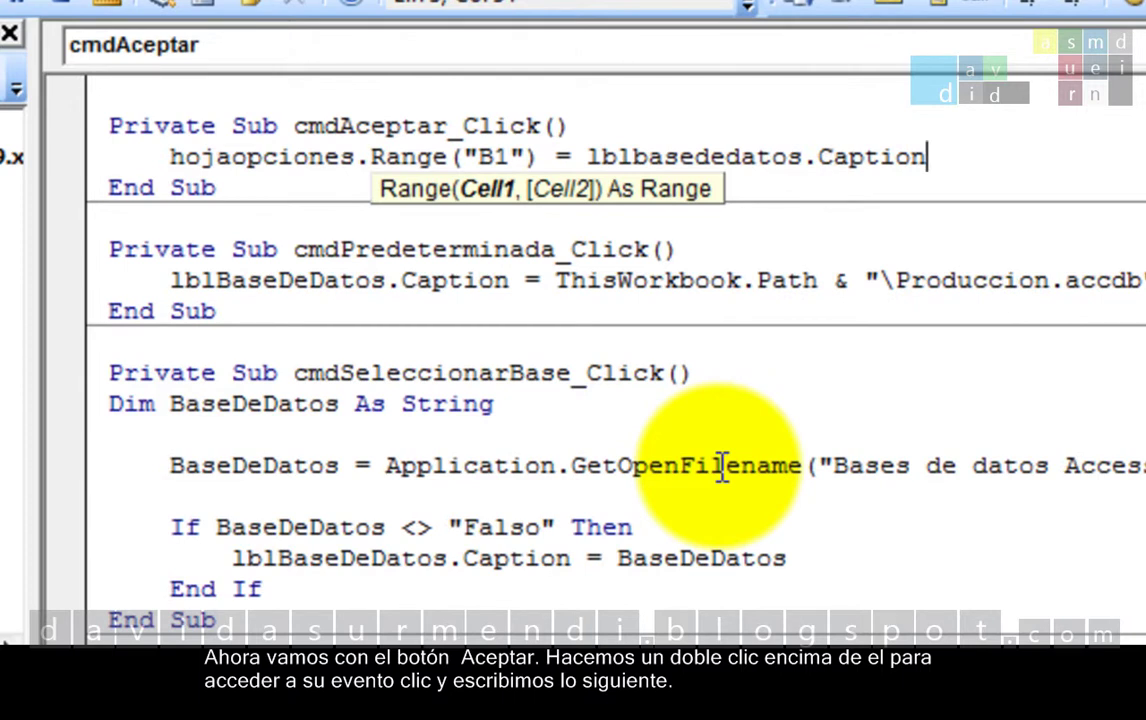
pyautogui.press('Return')
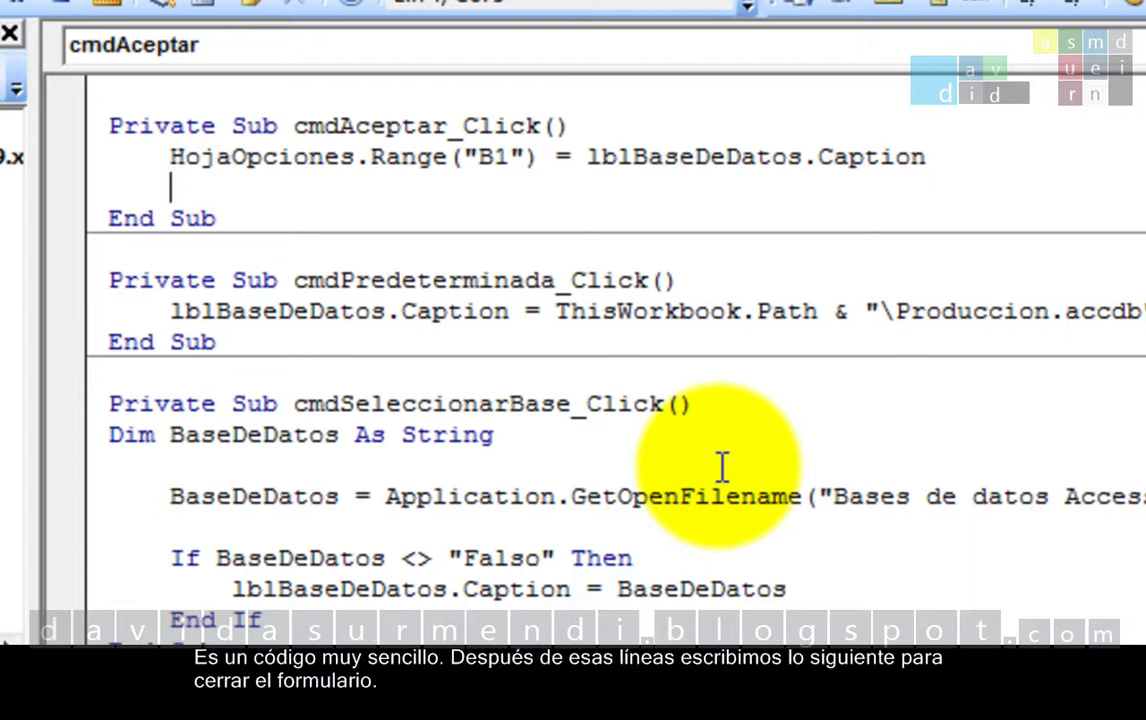
pyautogui.write('un')
pyautogui.write('load me')
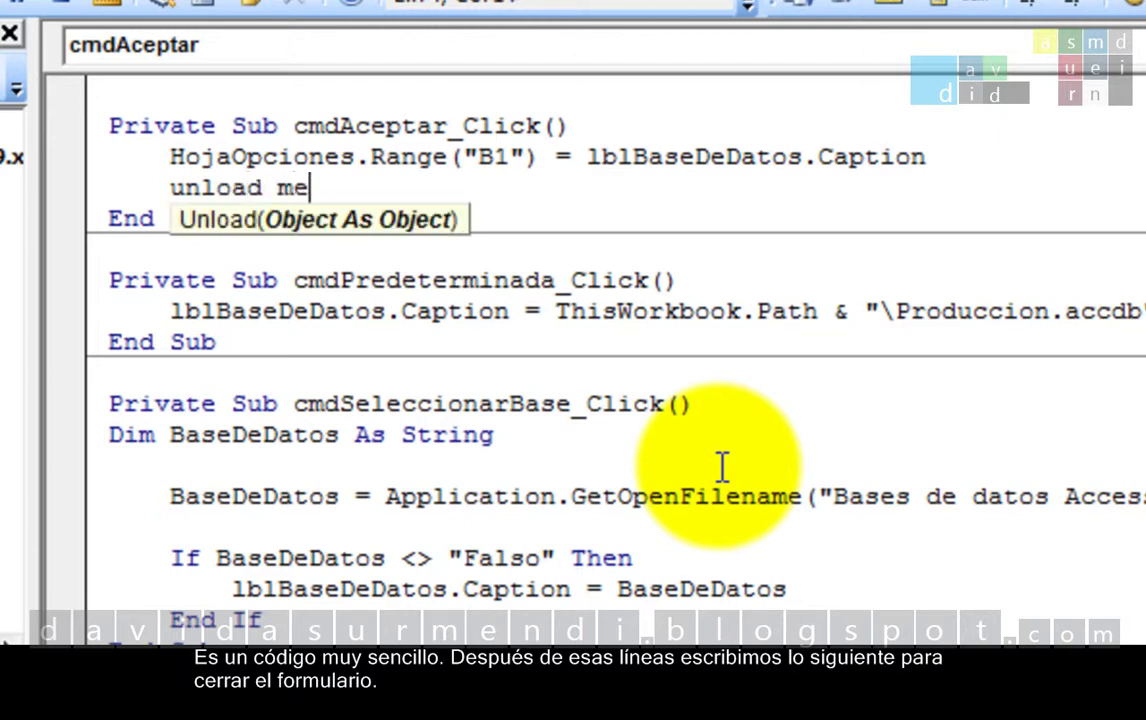
pyautogui.press('Up')
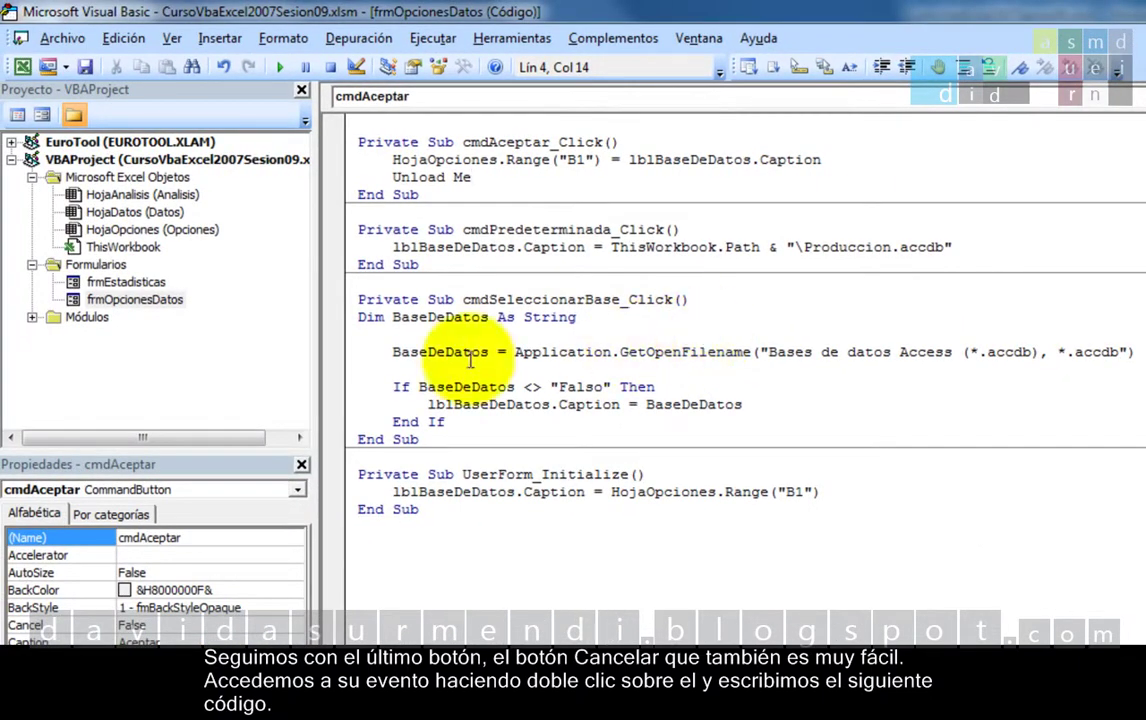
# Create the cmdCancelar_Click handler containing only Unload Me.
pyautogui.doubleClick(133, 300)
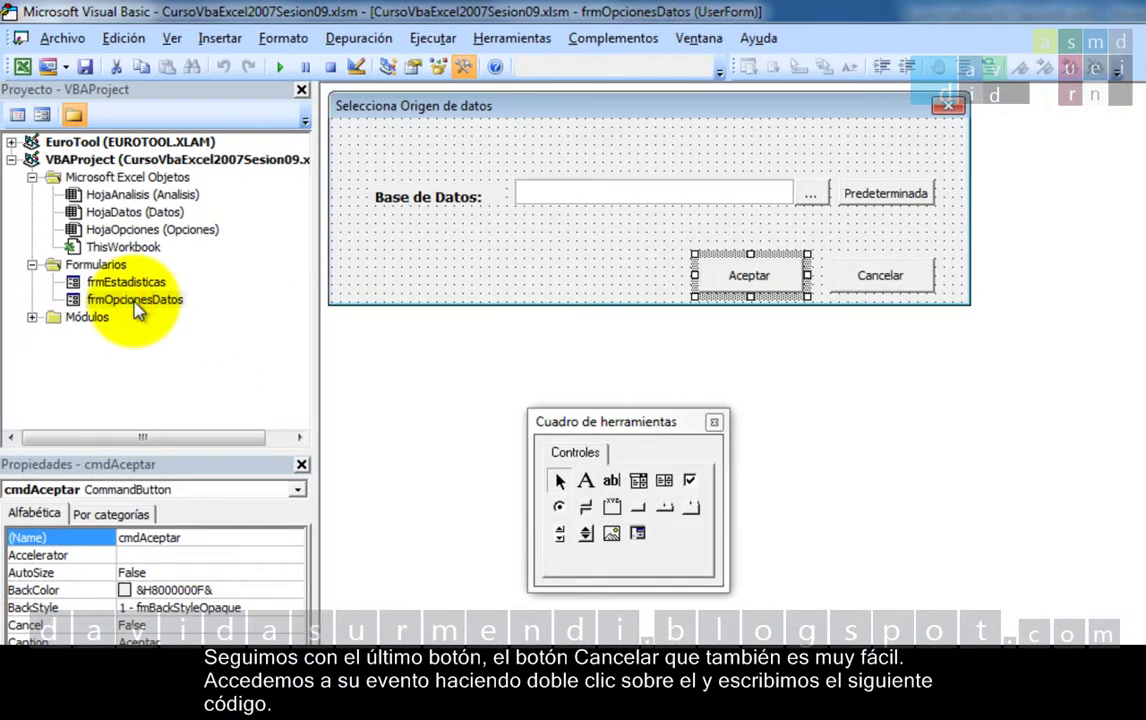
pyautogui.doubleClick(878, 276)
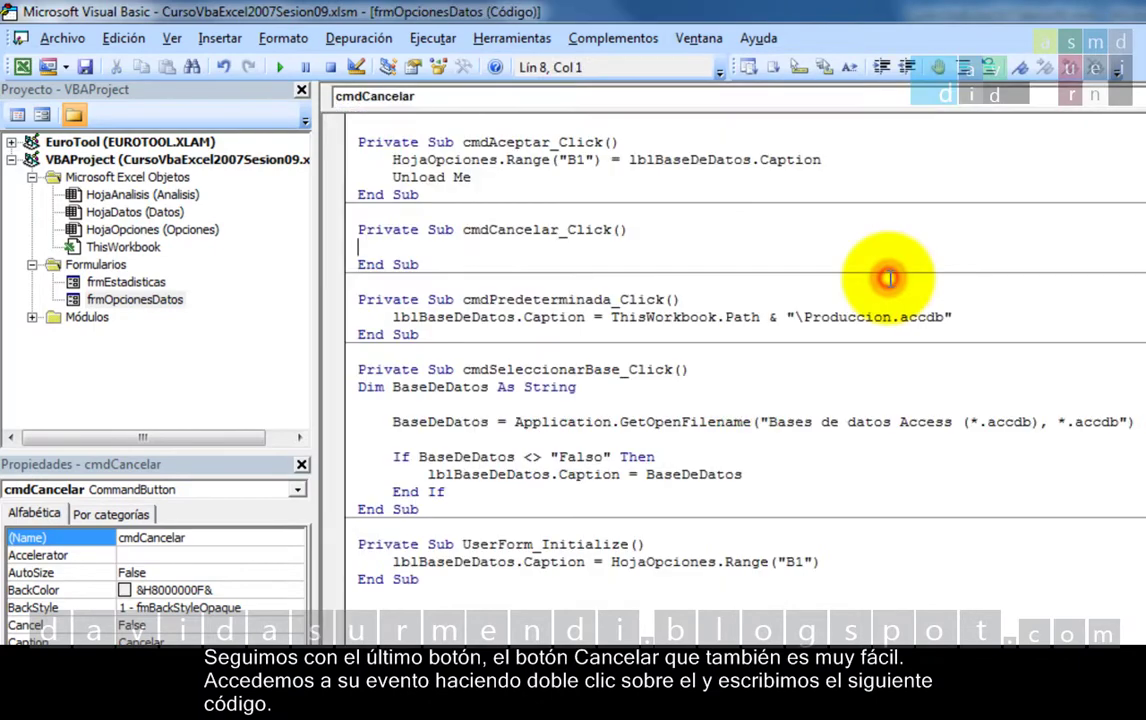
pyautogui.press('Tab')
pyautogui.write('u')
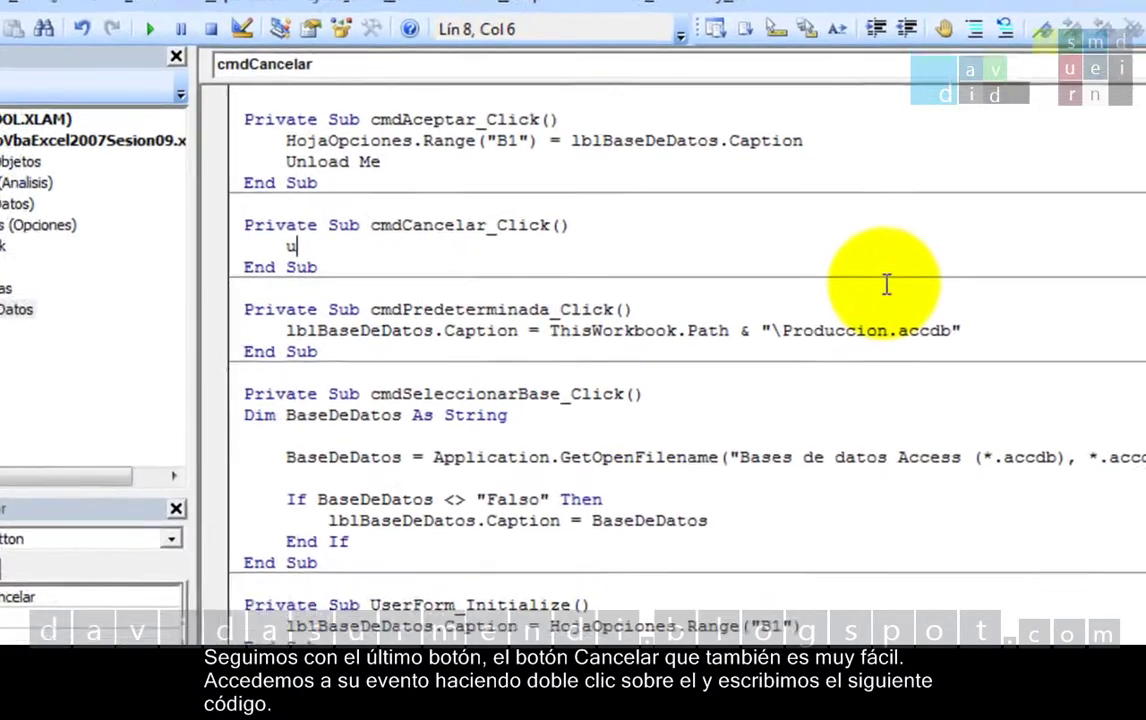
pyautogui.write('nload me')
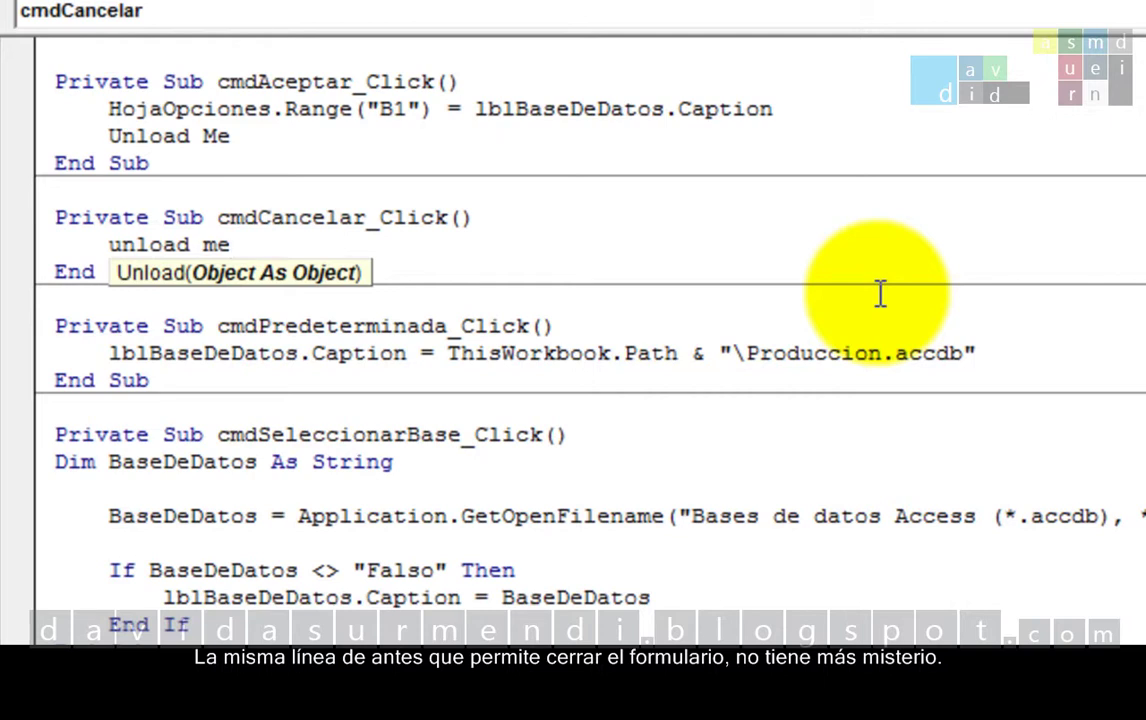
pyautogui.press('Down')
pyautogui.press('Up')
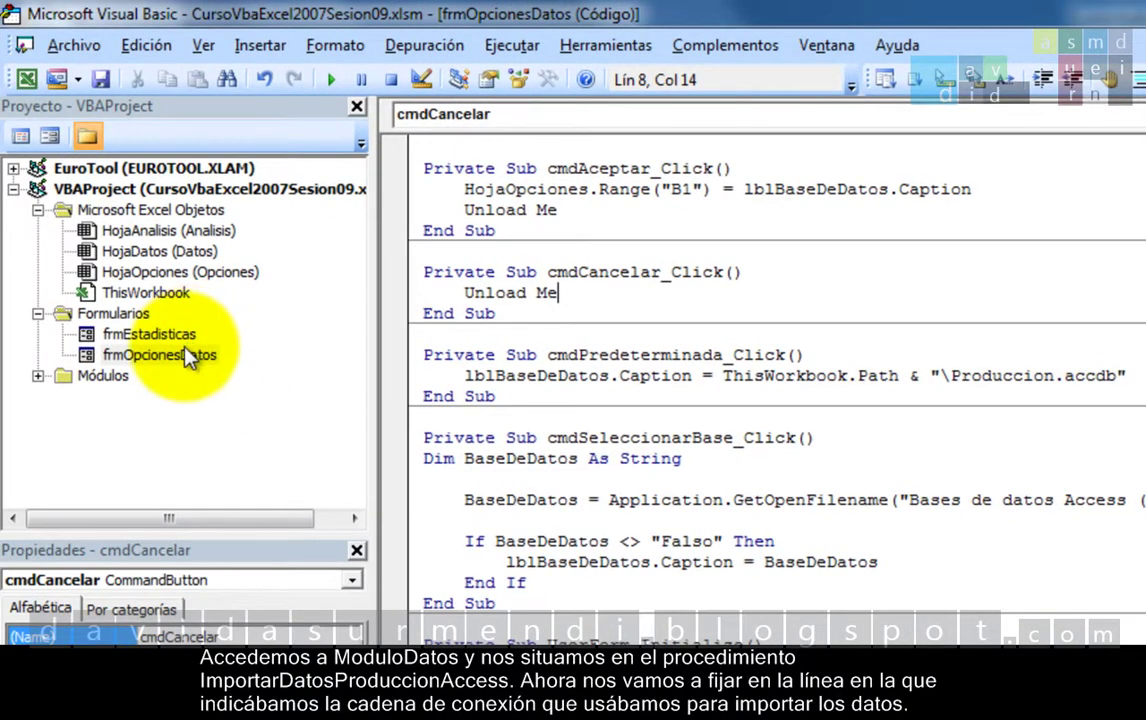
# In ModuloDatos, replace the Data Source's workbook path with hojaopciones.Range("B1").
pyautogui.click(104, 380)
pyautogui.doubleClick(103, 378)
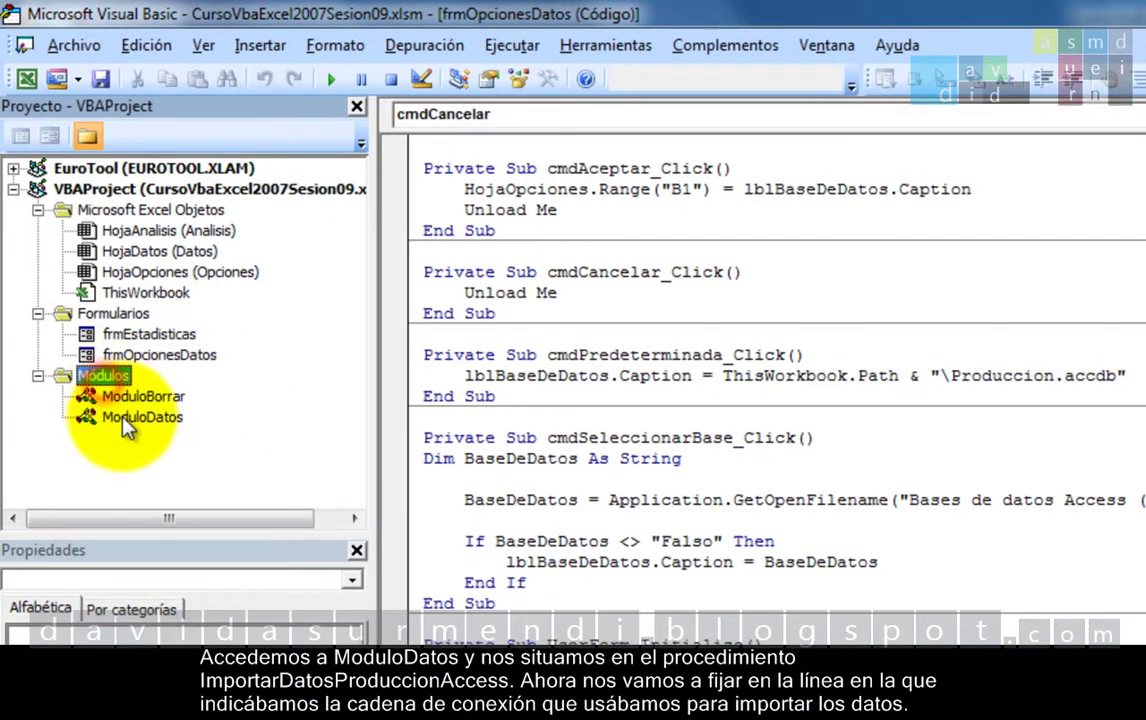
pyautogui.doubleClick(142, 417)
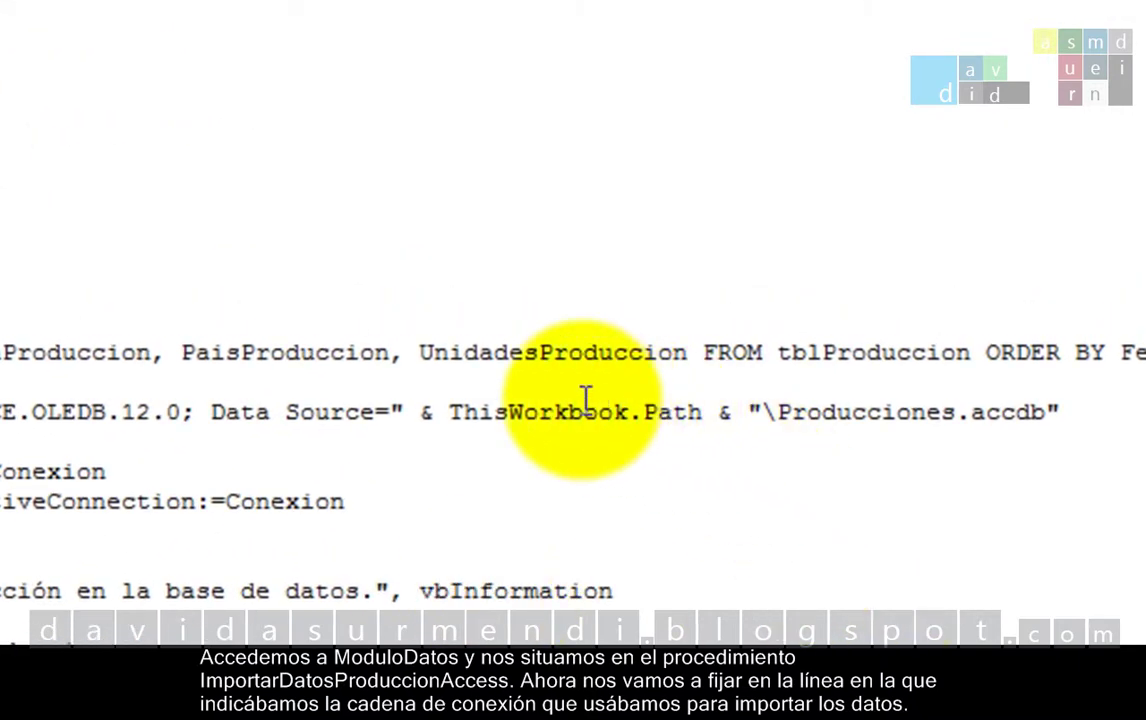
pyautogui.click(569, 412)
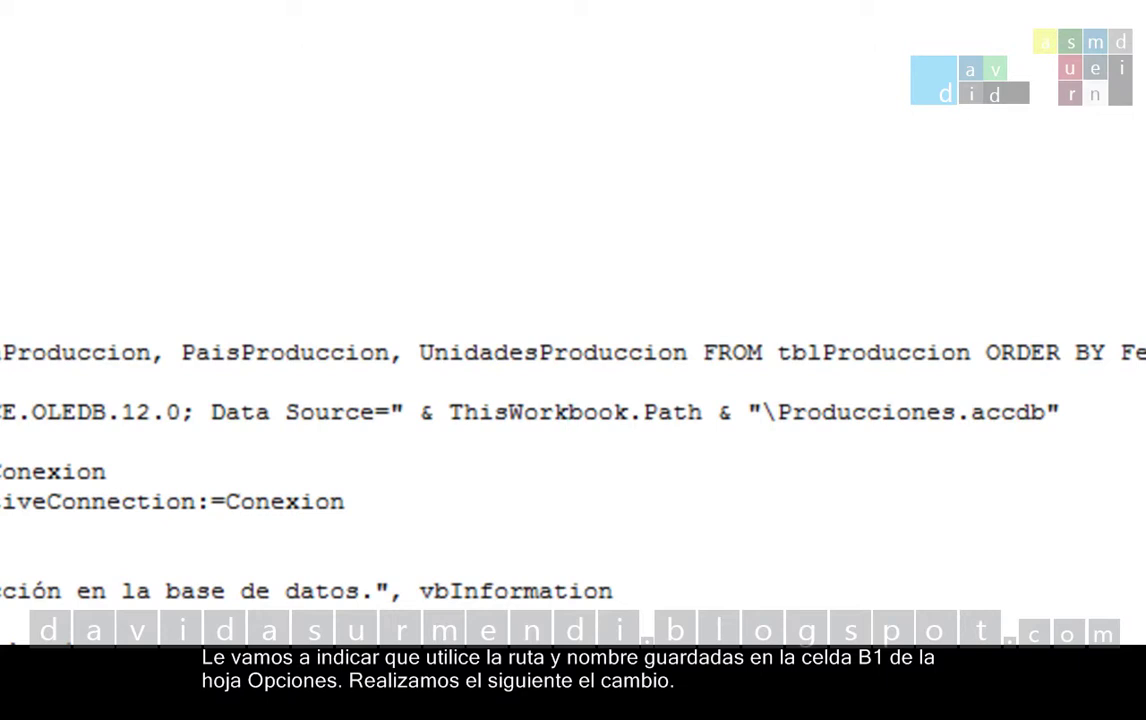
pyautogui.click(1093, 411)
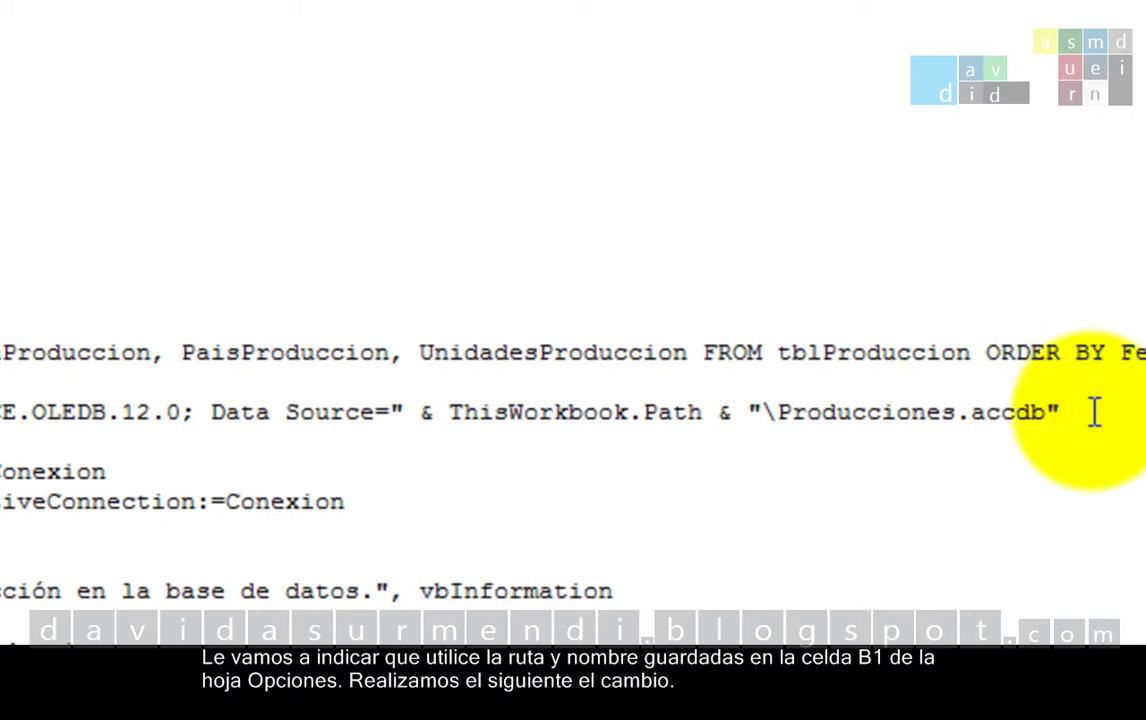
pyautogui.press('BackSpace')
pyautogui.press('BackSpace')
pyautogui.press('BackSpace')
pyautogui.press('BackSpace')
pyautogui.press('BackSpace')
pyautogui.press('BackSpace')
pyautogui.press('BackSpace')
pyautogui.press('BackSpace')
pyautogui.press('BackSpace')
pyautogui.press('BackSpace')
pyautogui.press('BackSpace')
pyautogui.press('BackSpace')
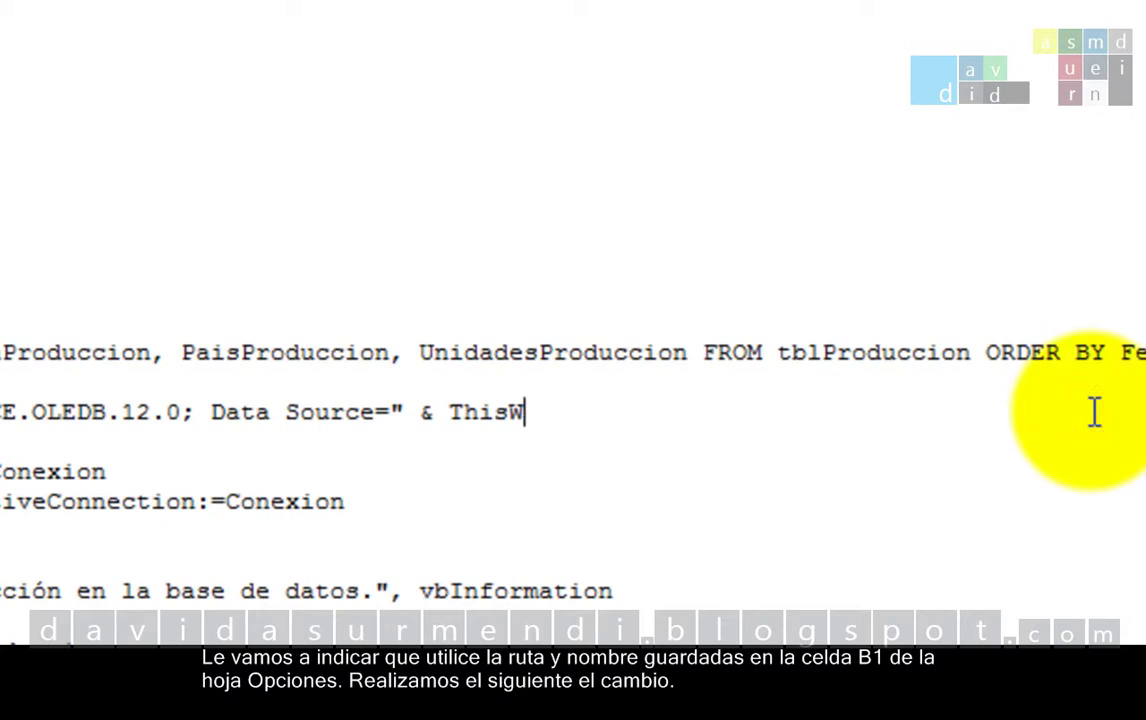
pyautogui.press('BackSpace')
pyautogui.press('BackSpace')
pyautogui.press('BackSpace')
pyautogui.press('BackSpace')
pyautogui.press('BackSpace')
pyautogui.write('hoj')
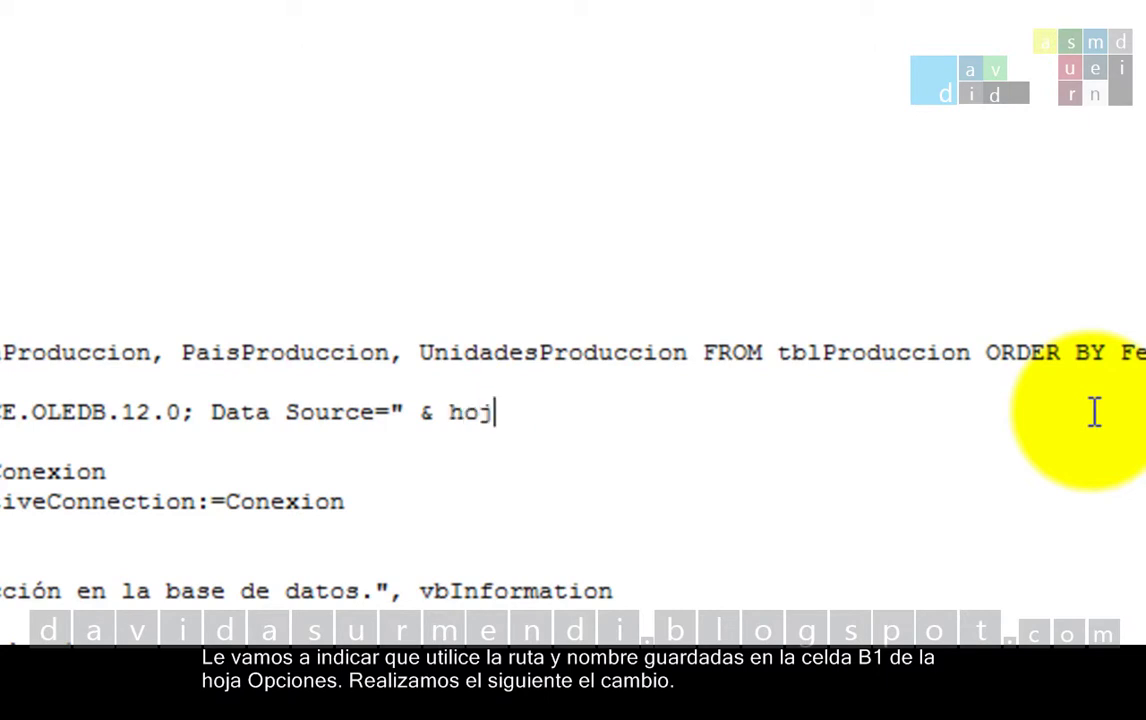
pyautogui.write('aopciones')
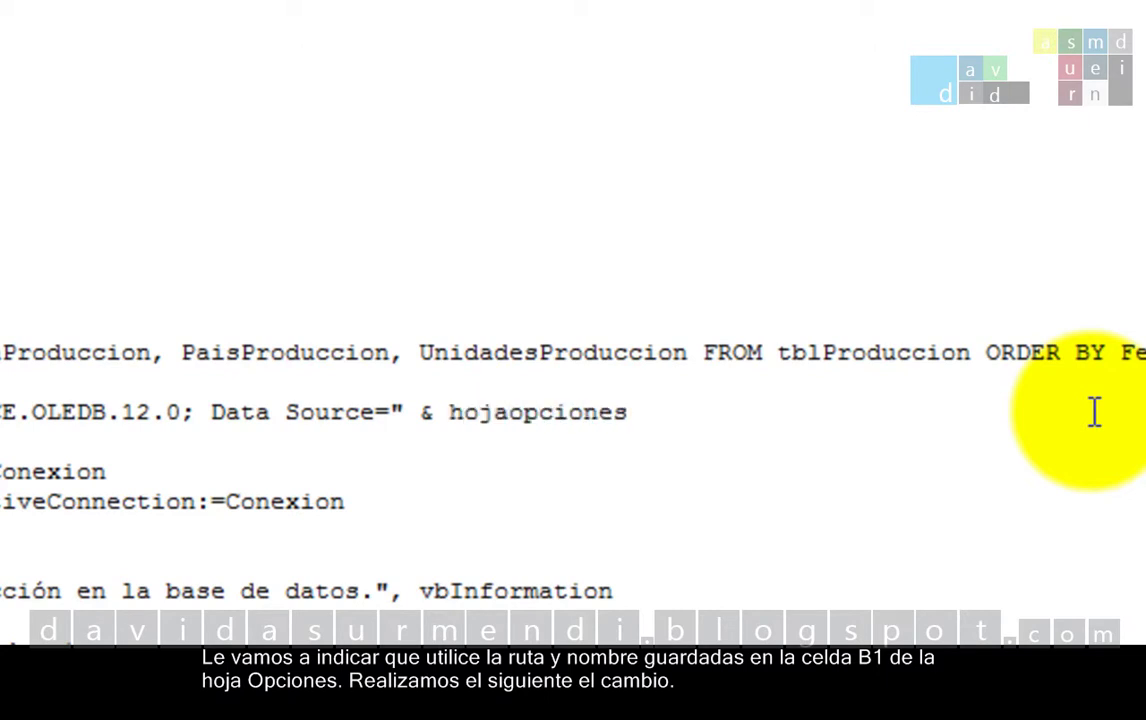
pyautogui.write('.ra')
pyautogui.press('Tab')
pyautogui.write('(')
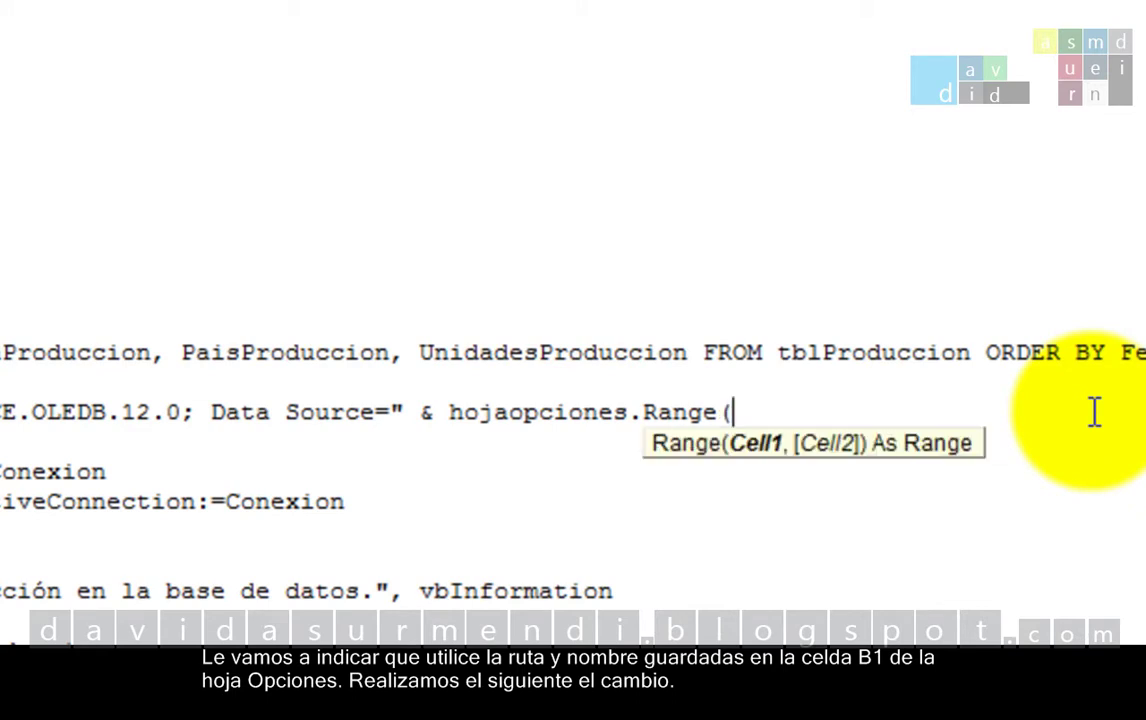
pyautogui.write('"B1")')
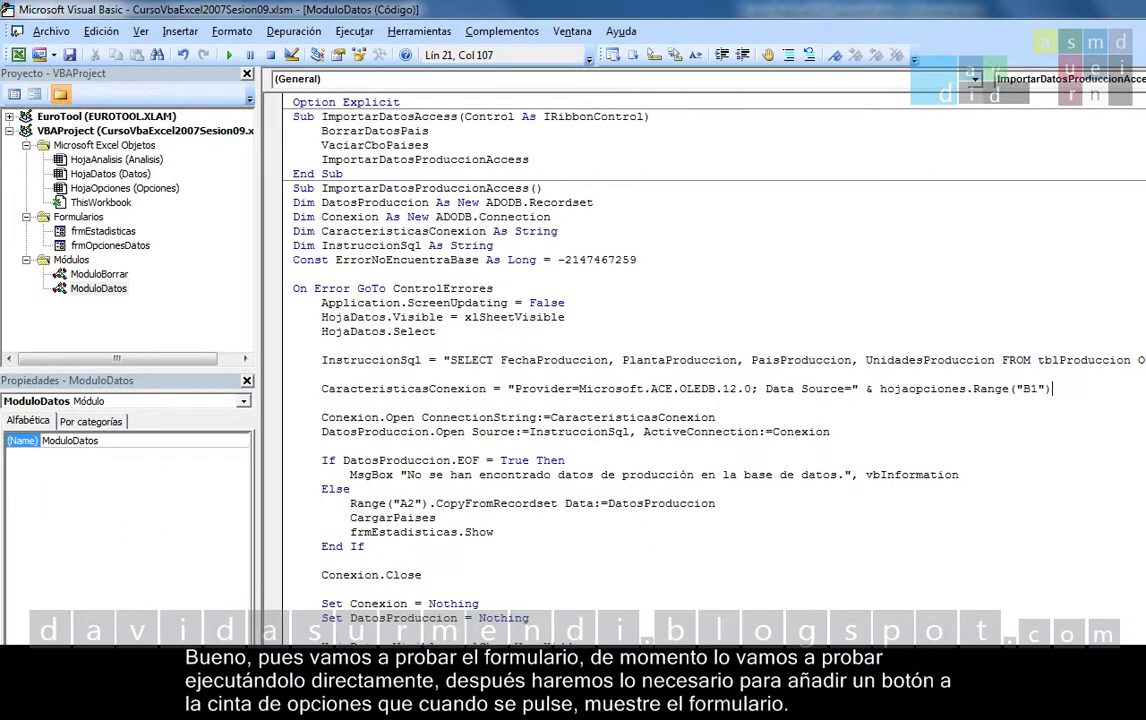
# Run frmOpcionesDatos, choose Predeterminada and Aceptar, storing C:\Videos\Produccion.accdb in B1.
pyautogui.click(140, 247)
pyautogui.doubleClick(140, 247)
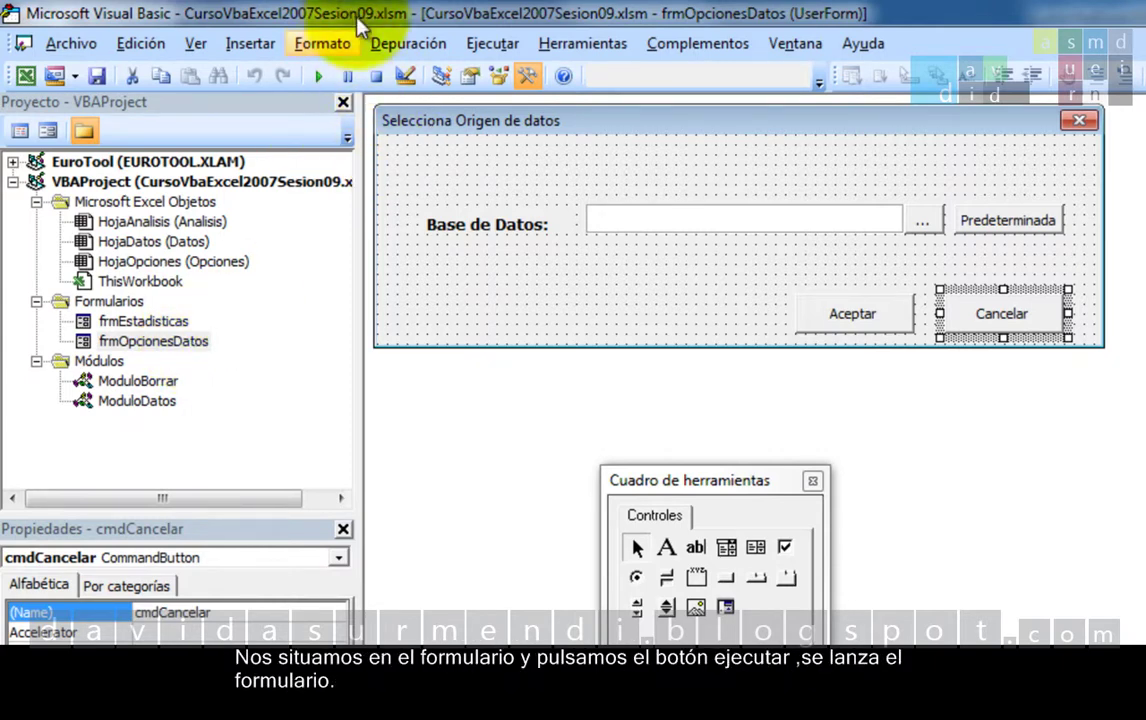
pyautogui.click(318, 76)
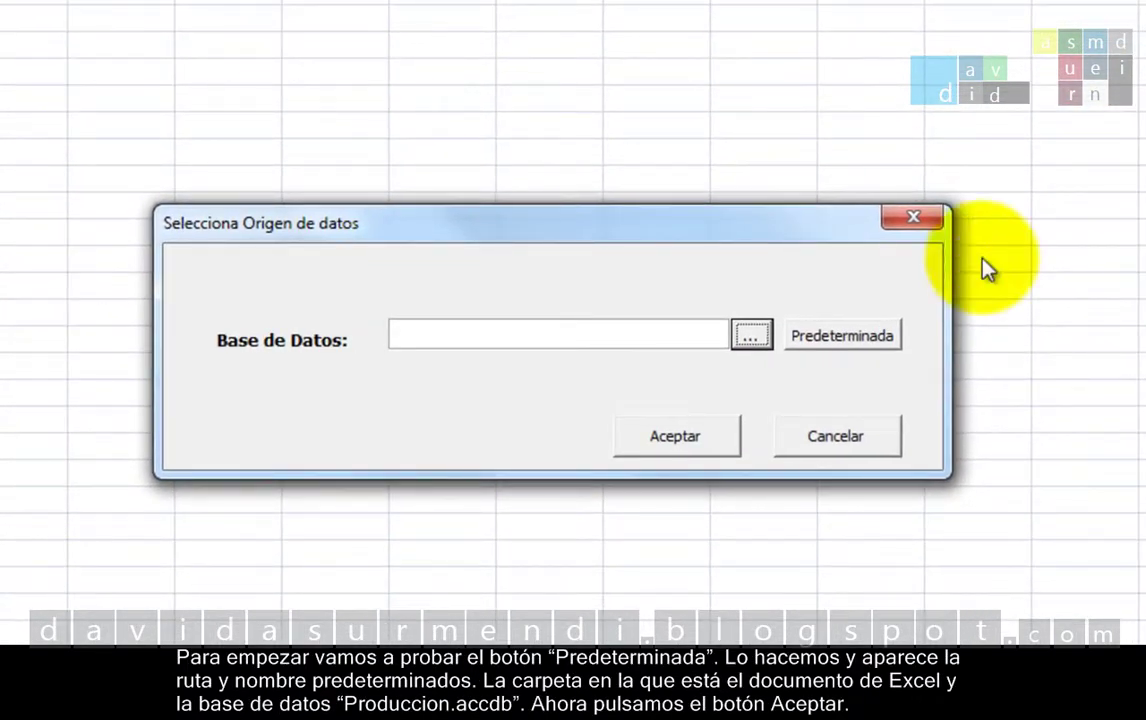
pyautogui.click(884, 340)
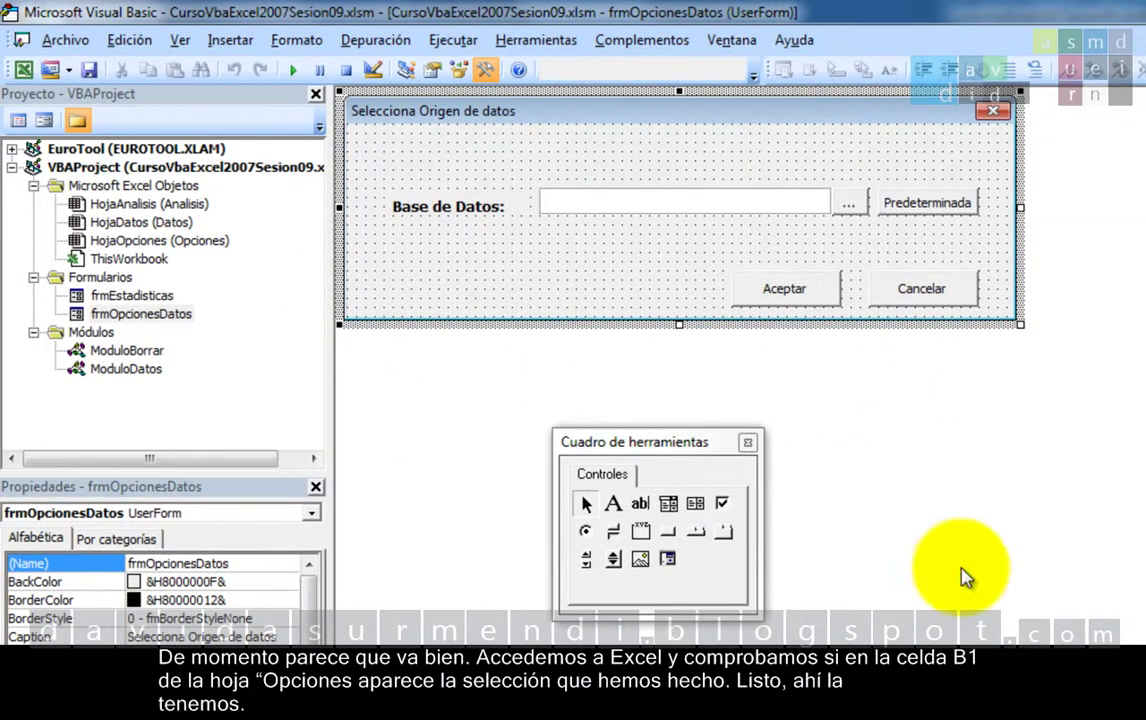
pyautogui.click(22, 69)
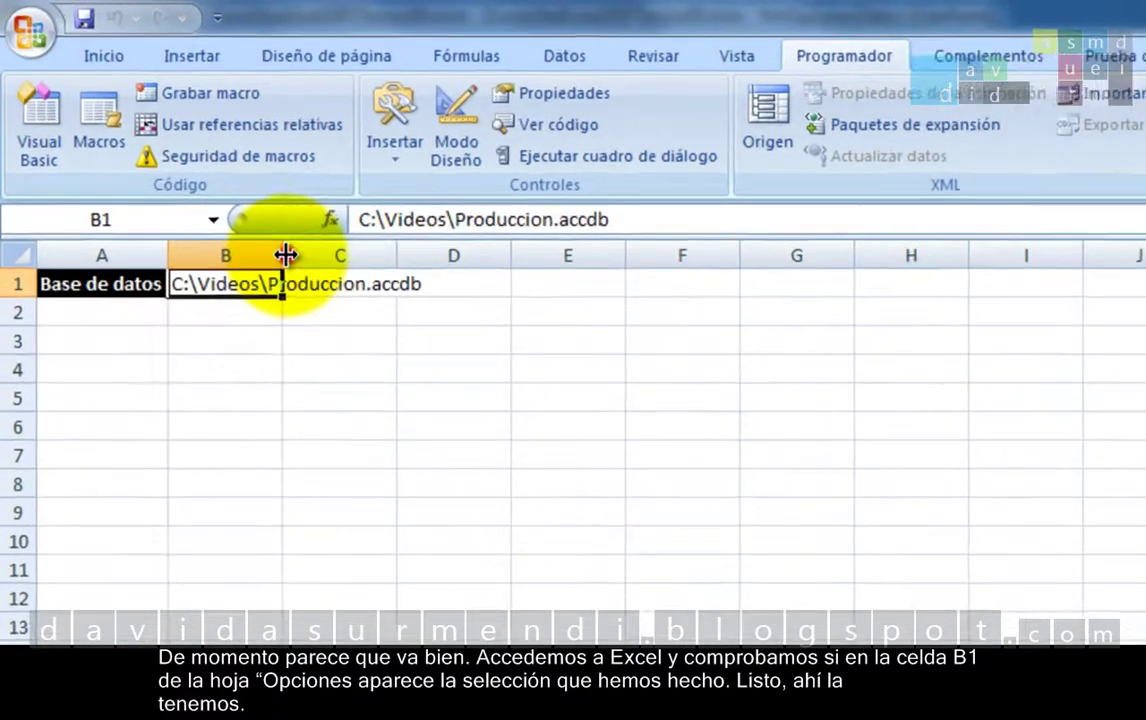
# Autofit column B to the stored path and show the Análisis de la Producción tab.
pyautogui.doubleClick(229, 212)
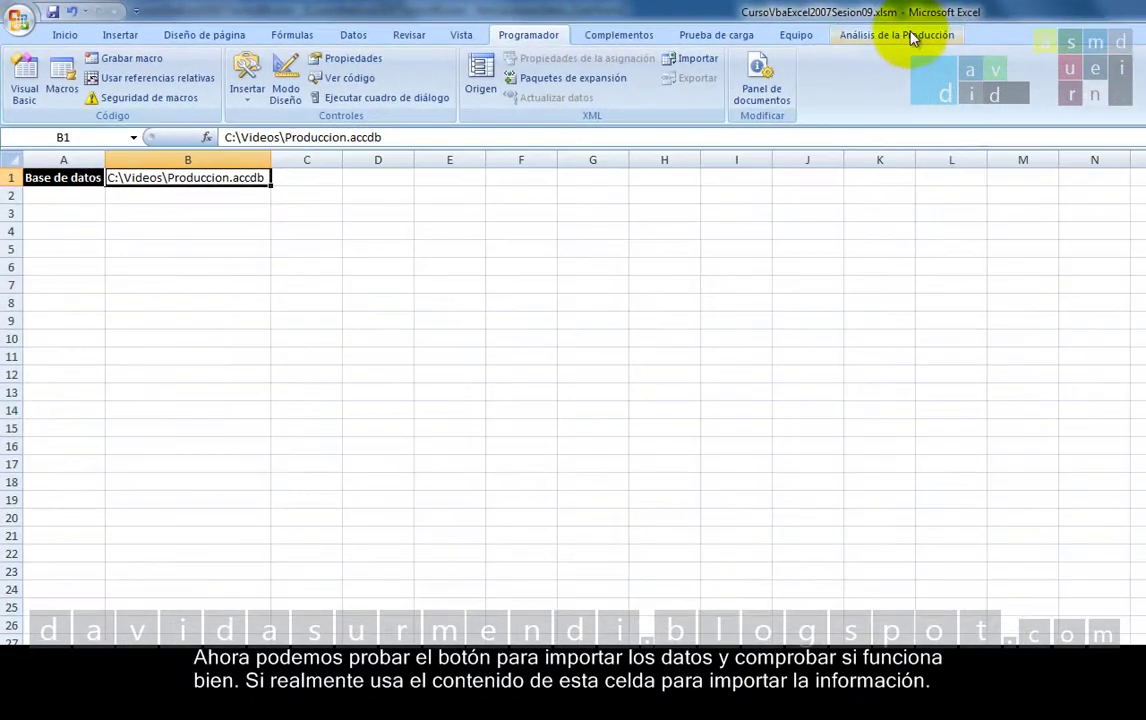
pyautogui.click(913, 37)
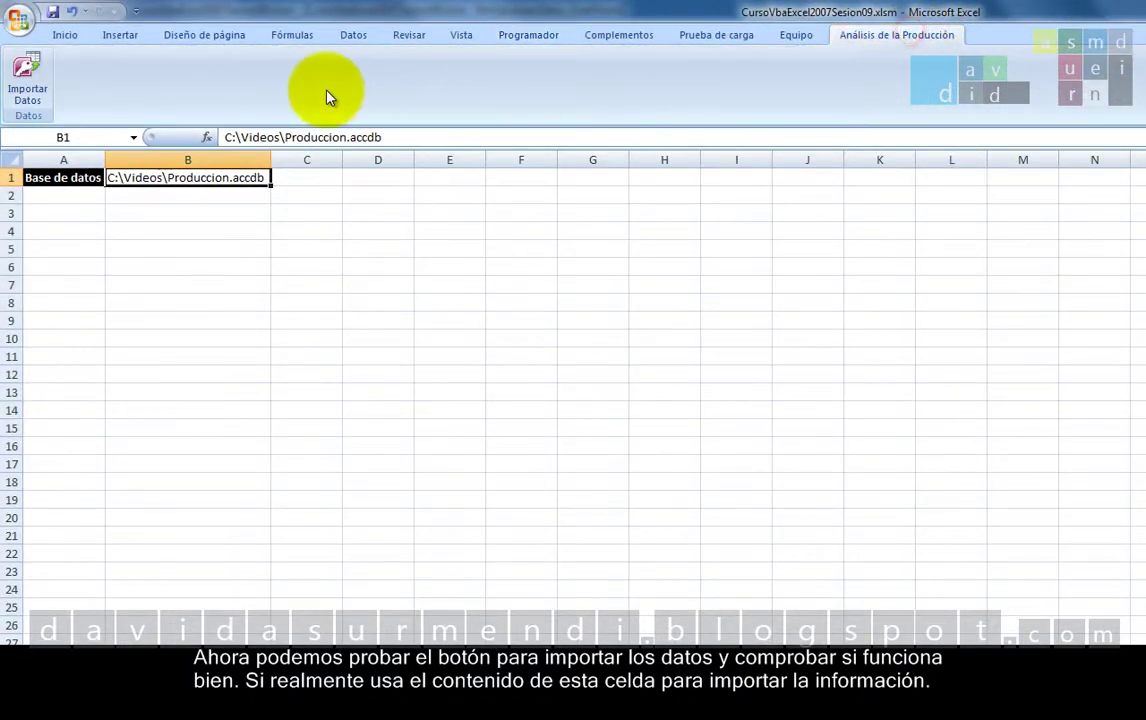
# Run Importar Datos, then check the Analisis country list shows Alemania, España and Francia.
pyautogui.click(28, 80)
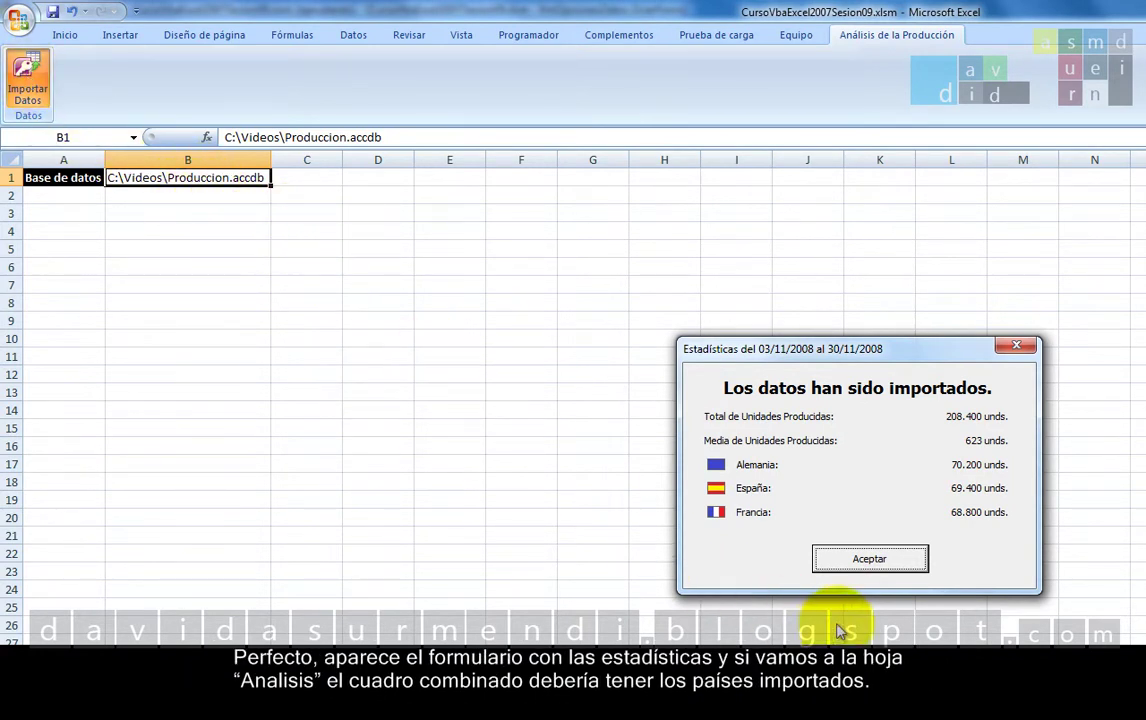
pyautogui.click(843, 560)
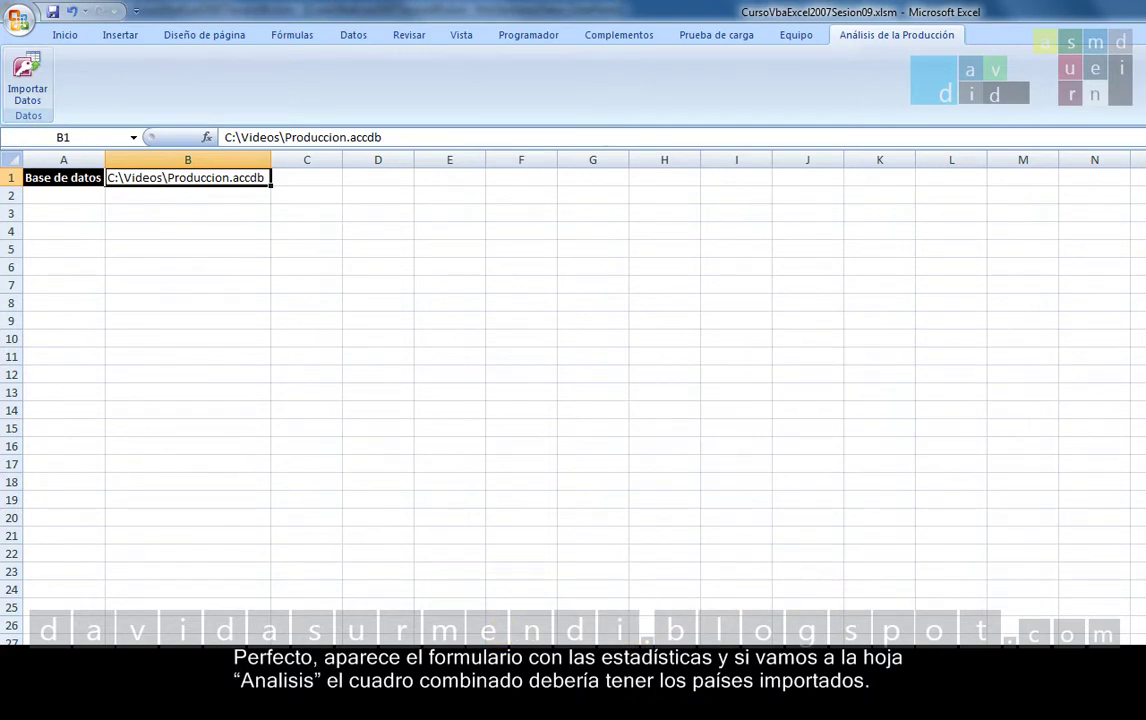
pyautogui.hotkey('ctrl', 'pagedown')
pyautogui.click(733, 245)
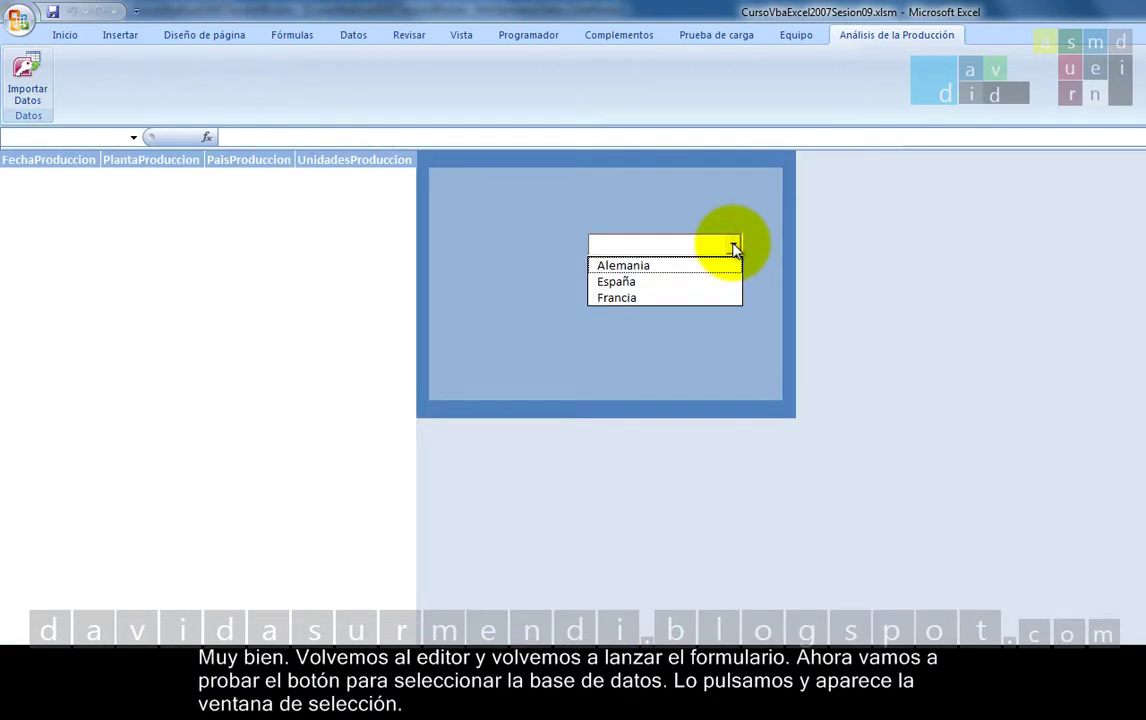
pyautogui.click(553, 35)
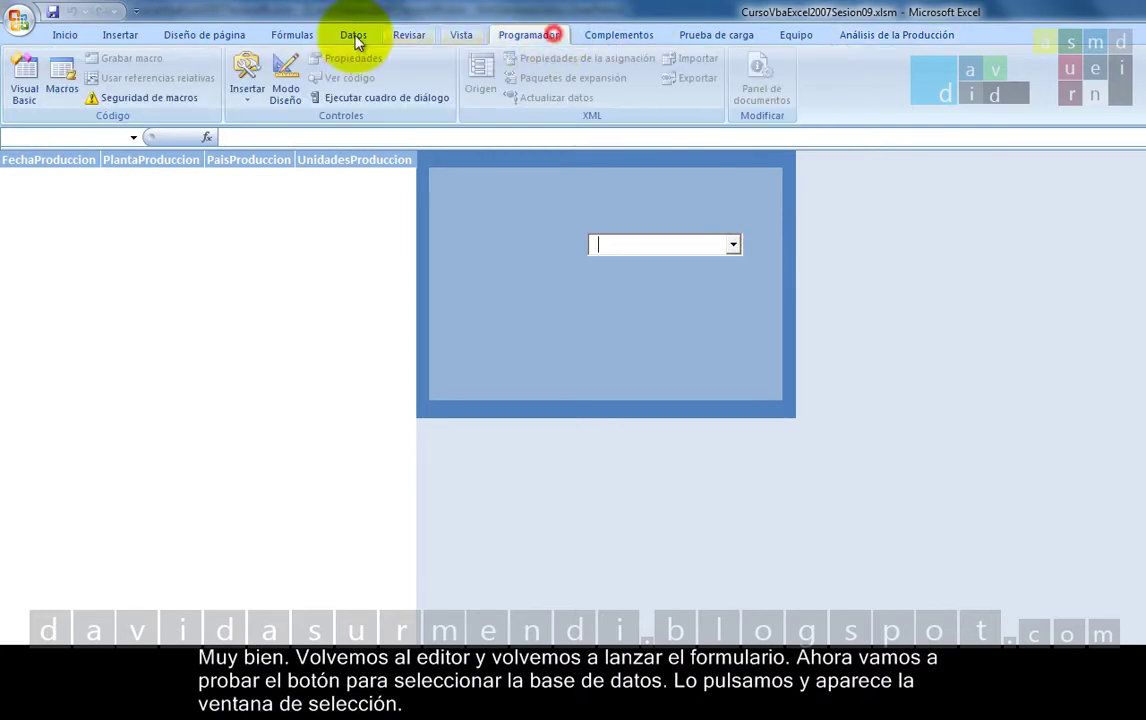
# Rerun frmOpcionesDatos, browse for a database, inspect the allowed file types, and cancel.
pyautogui.click(40, 72)
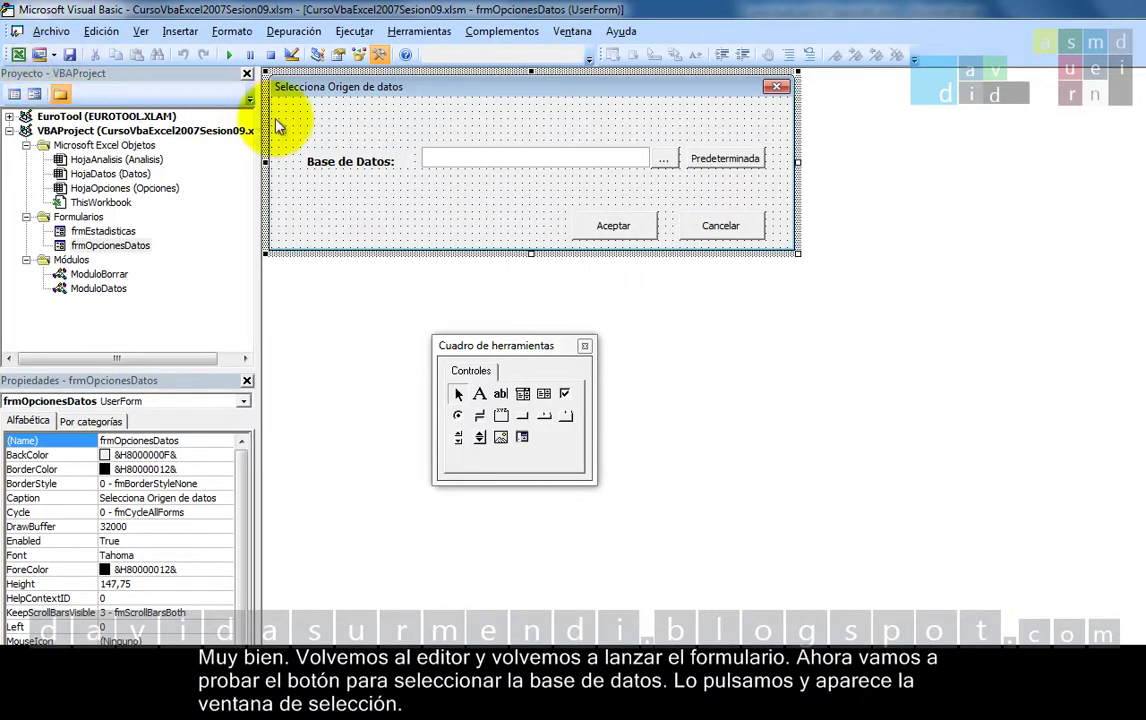
pyautogui.click(229, 55)
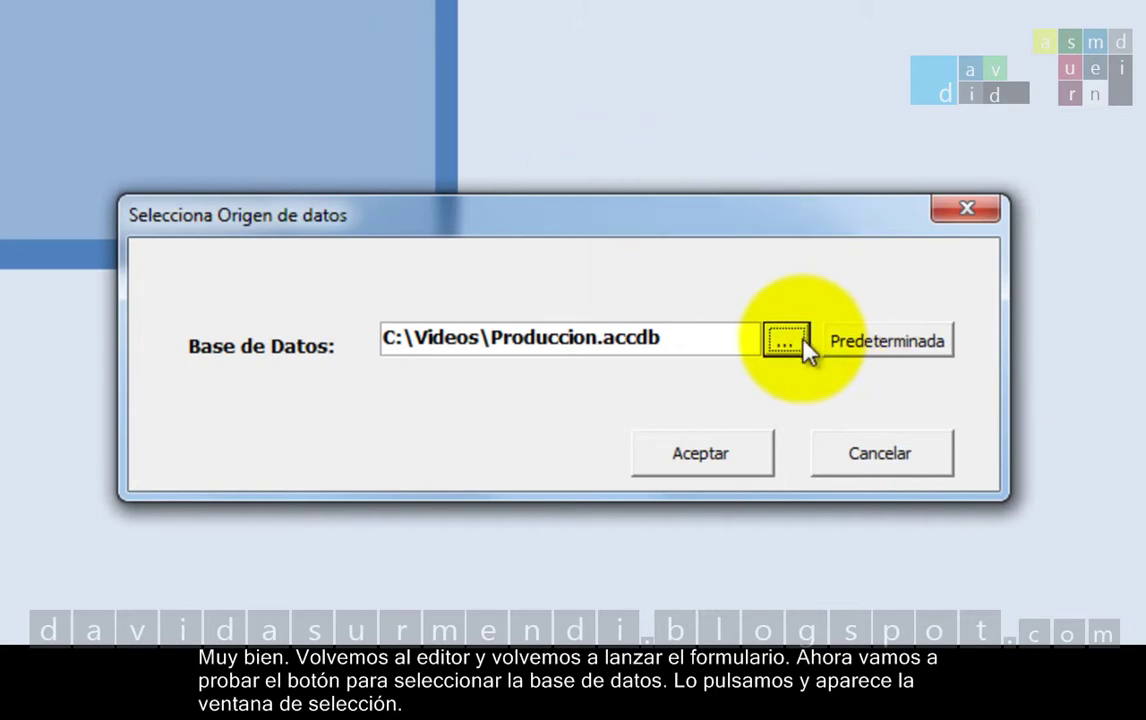
pyautogui.click(802, 340)
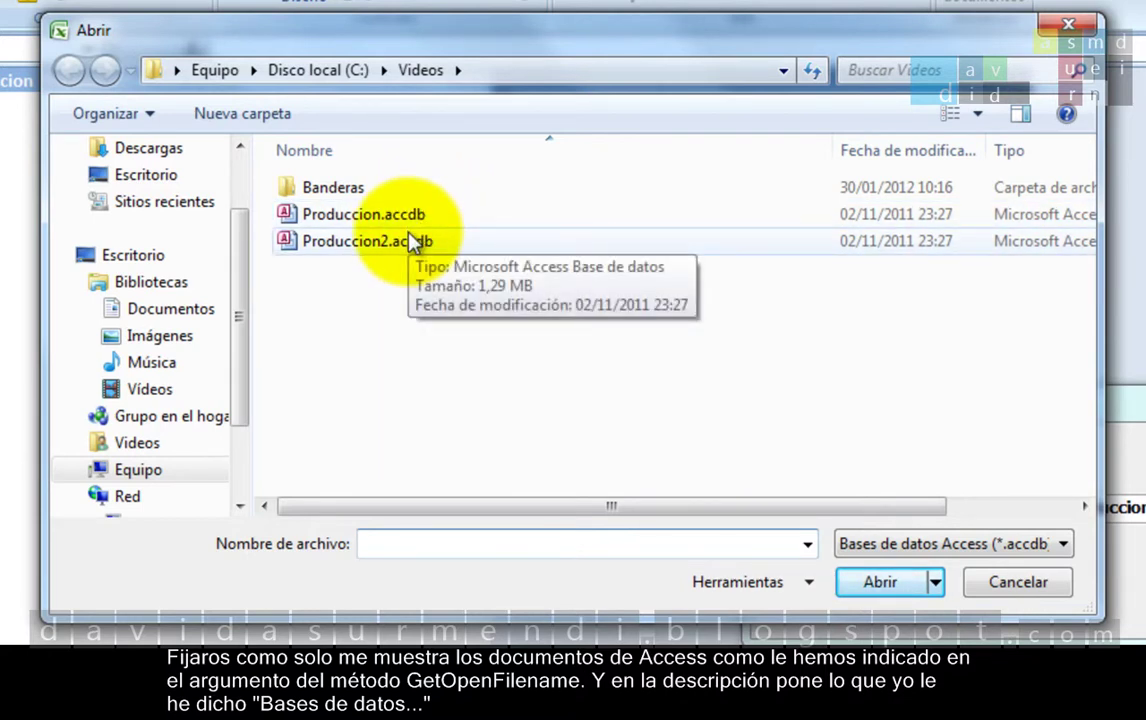
pyautogui.click(968, 551)
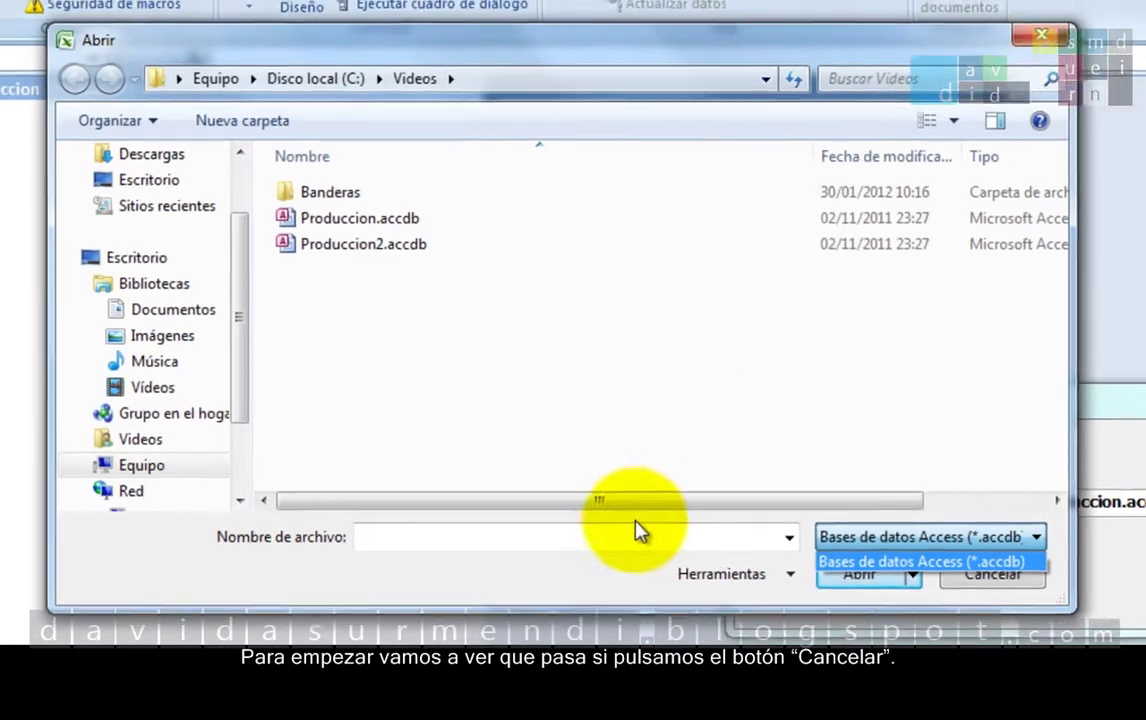
pyautogui.click(629, 585)
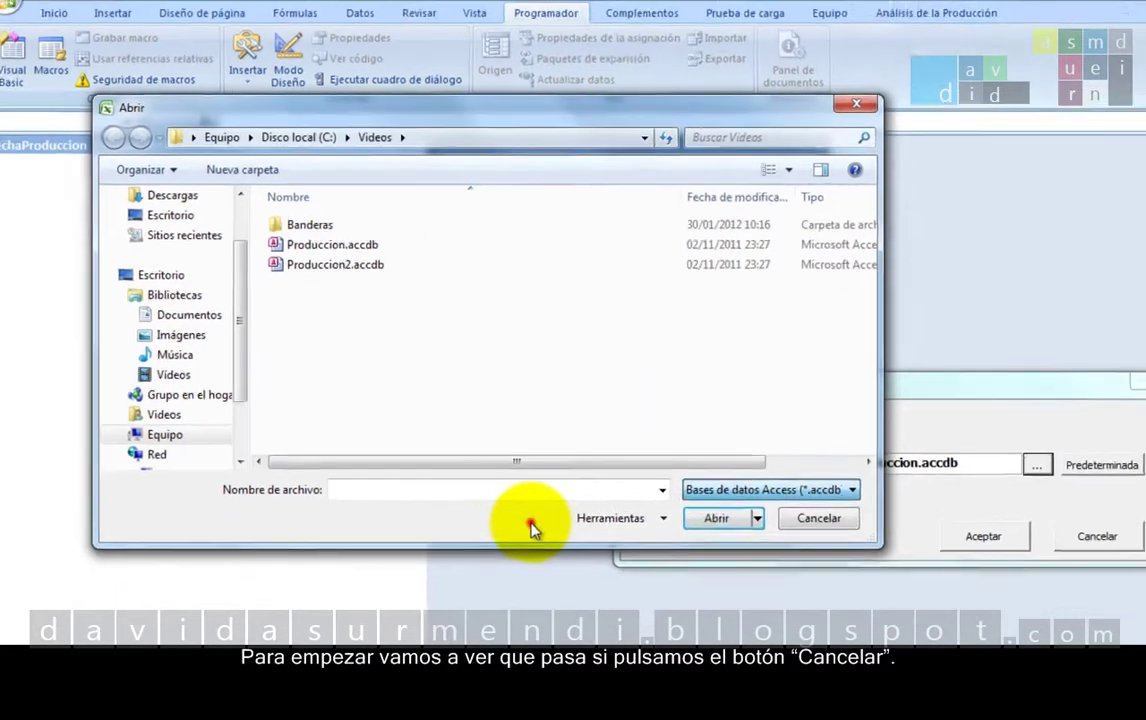
pyautogui.click(760, 510)
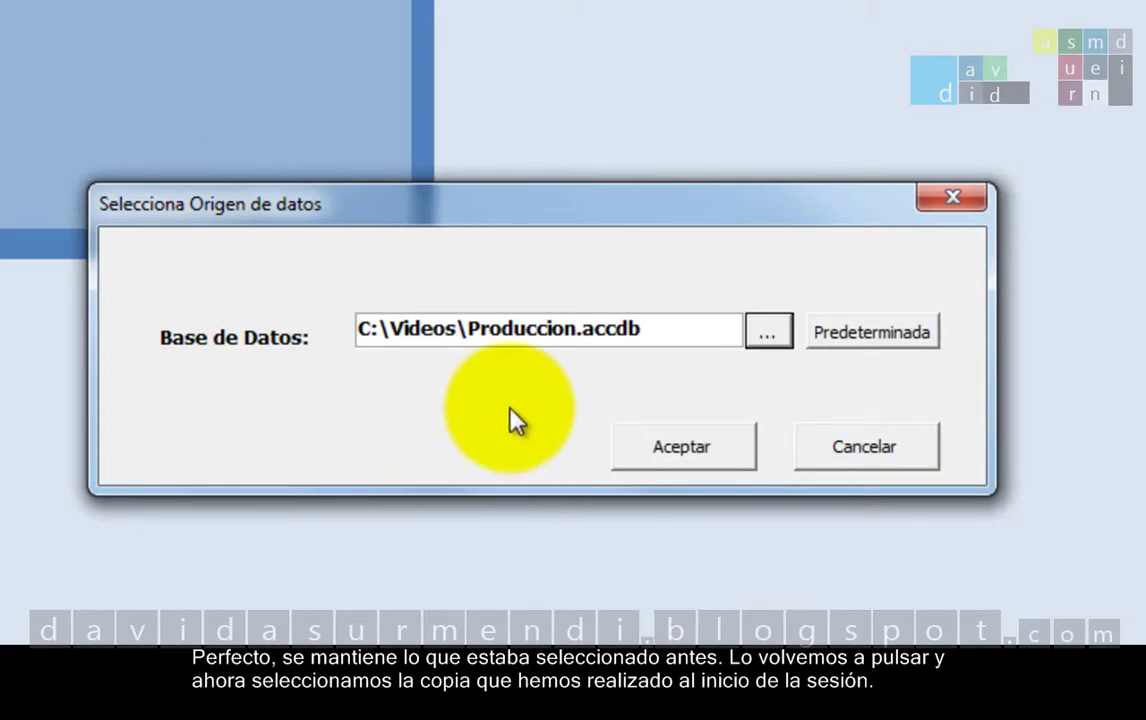
# Browse to Produccion2.accdb, accept it, and verify B1 in Excel holds the new path.
pyautogui.click(770, 332)
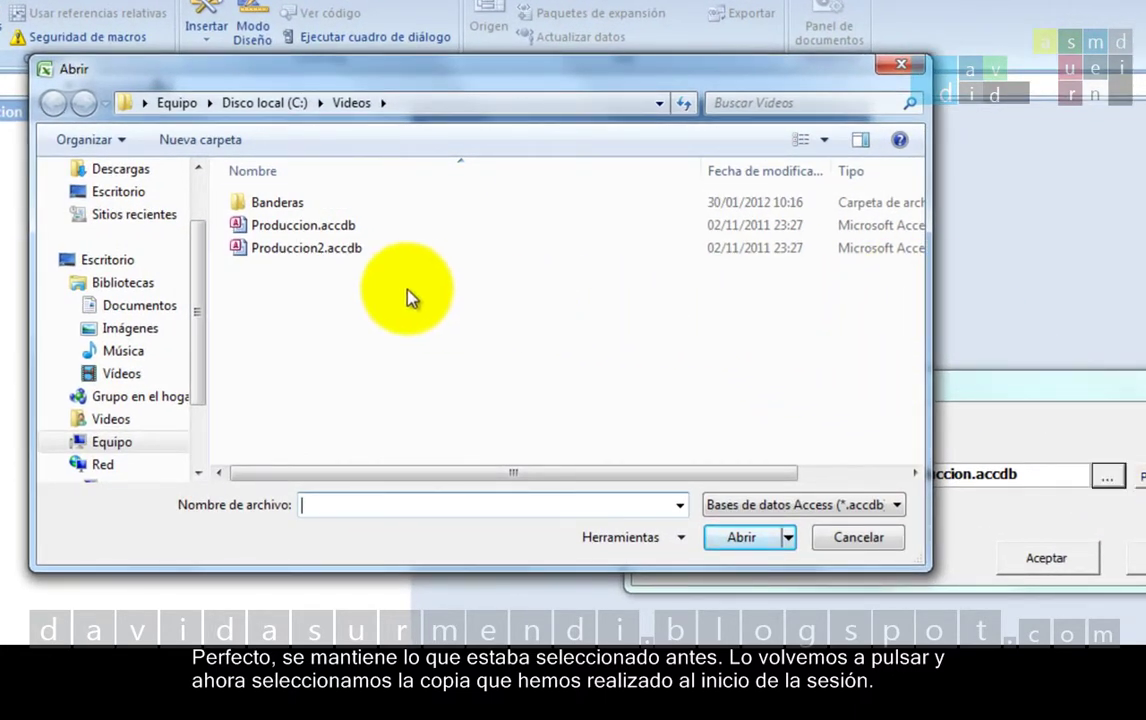
pyautogui.click(323, 259)
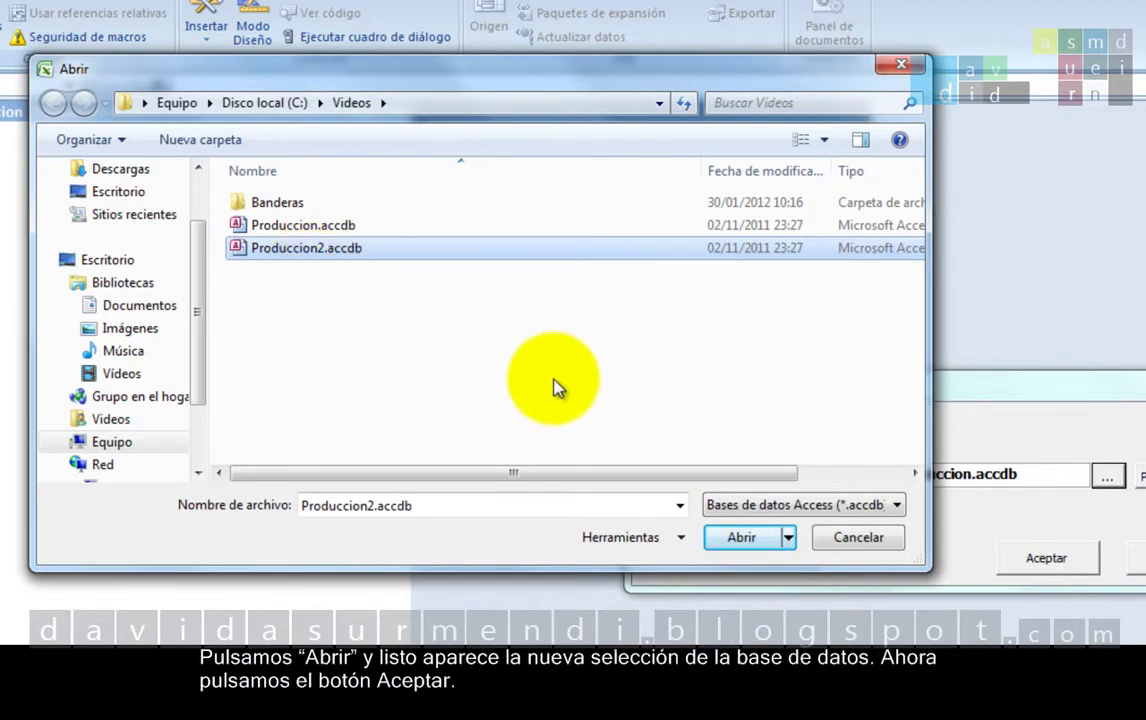
pyautogui.click(741, 548)
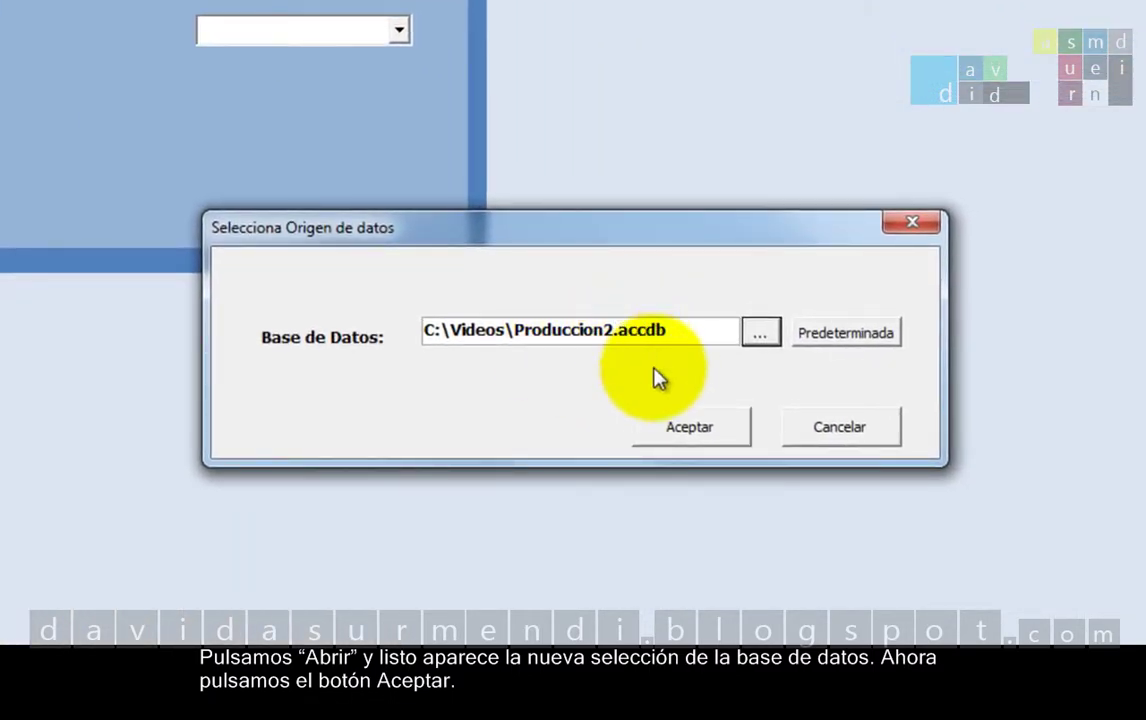
pyautogui.click(690, 427)
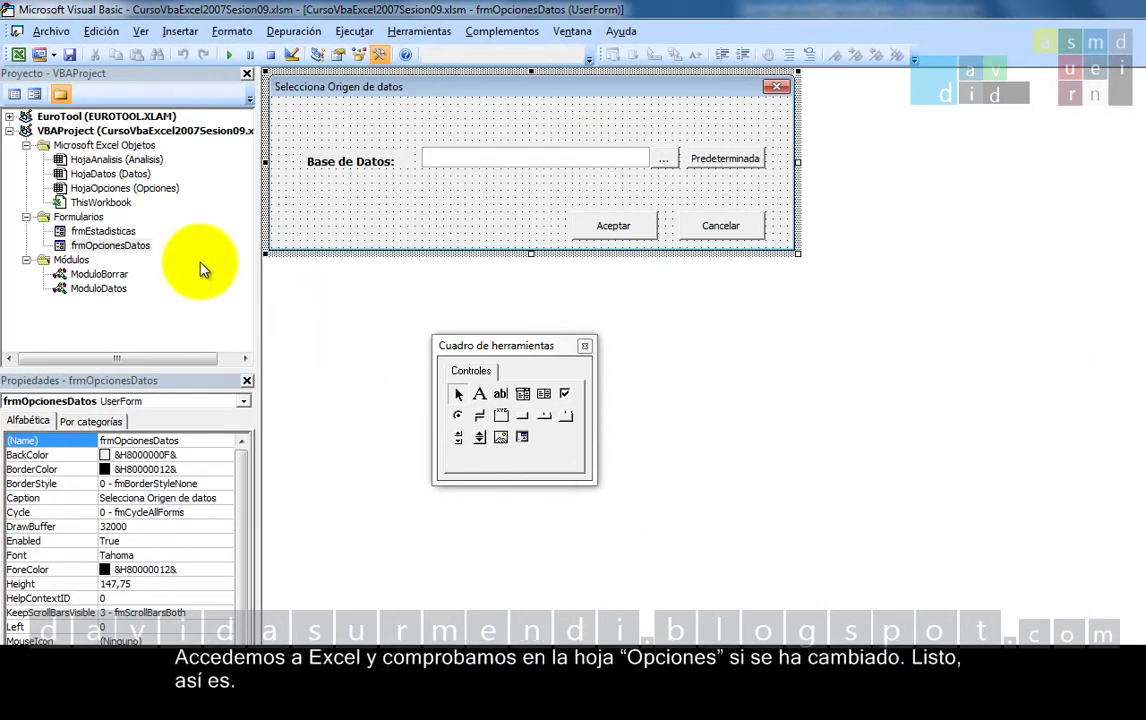
pyautogui.click(18, 55)
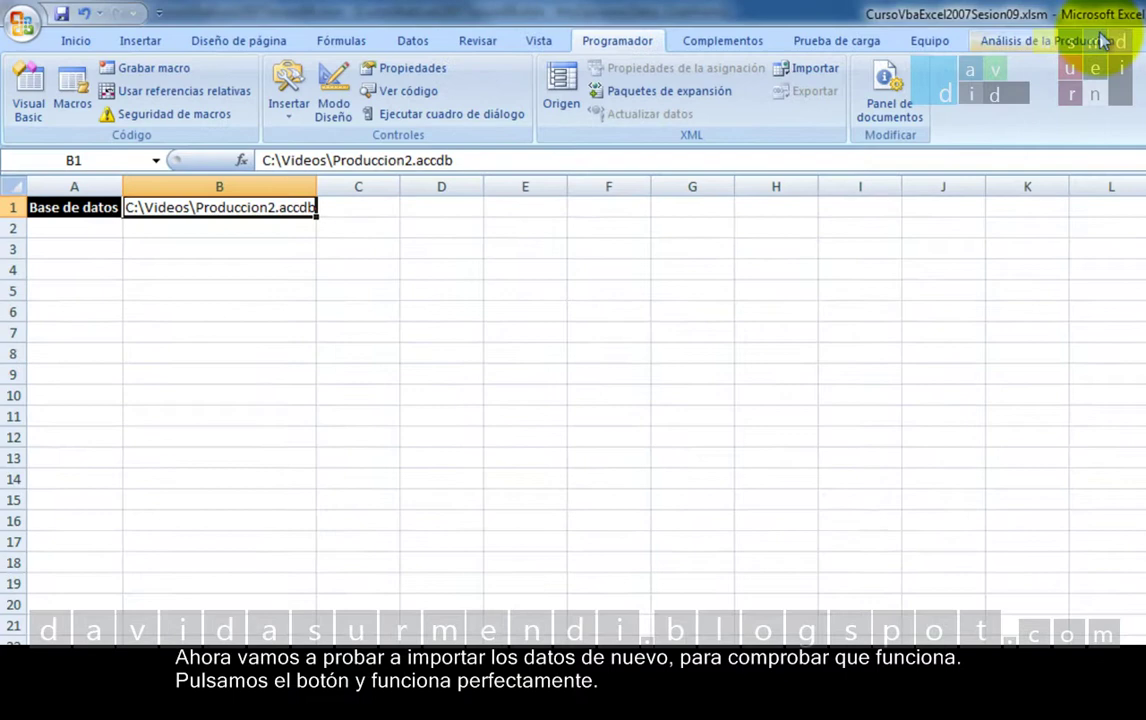
pyautogui.click(1095, 38)
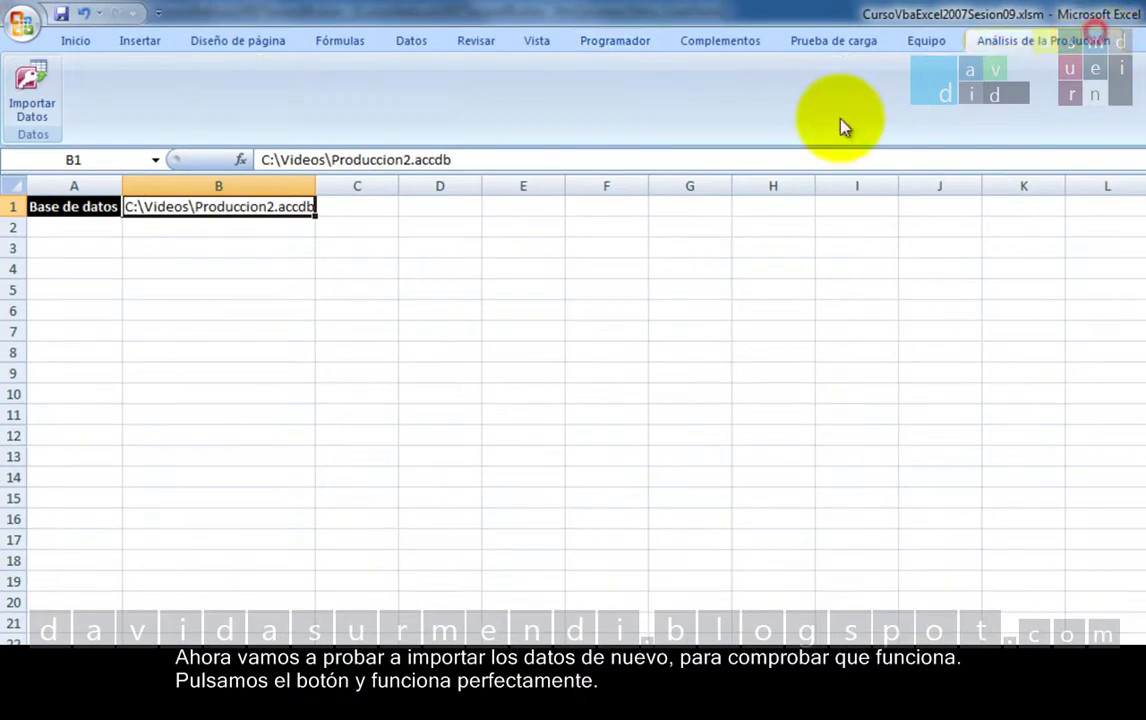
# Re-import the data from Produccion2.accdb, accept the 208.400-unit summary, and check the country list.
pyautogui.click(31, 80)
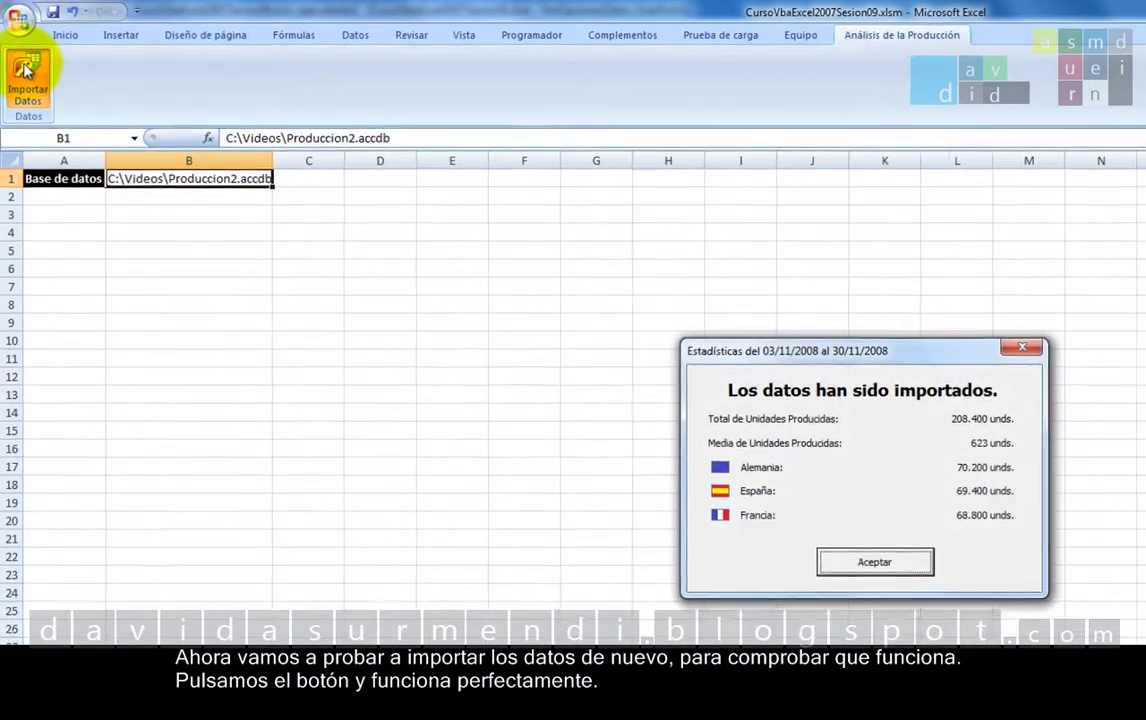
pyautogui.click(826, 562)
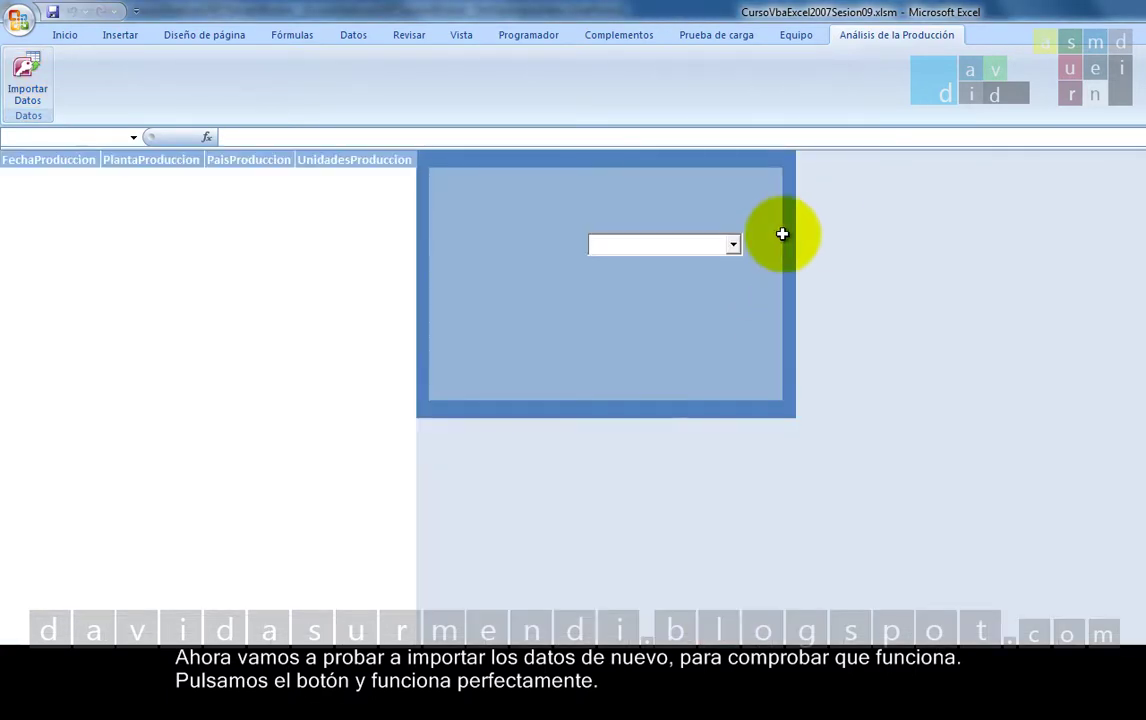
pyautogui.click(737, 244)
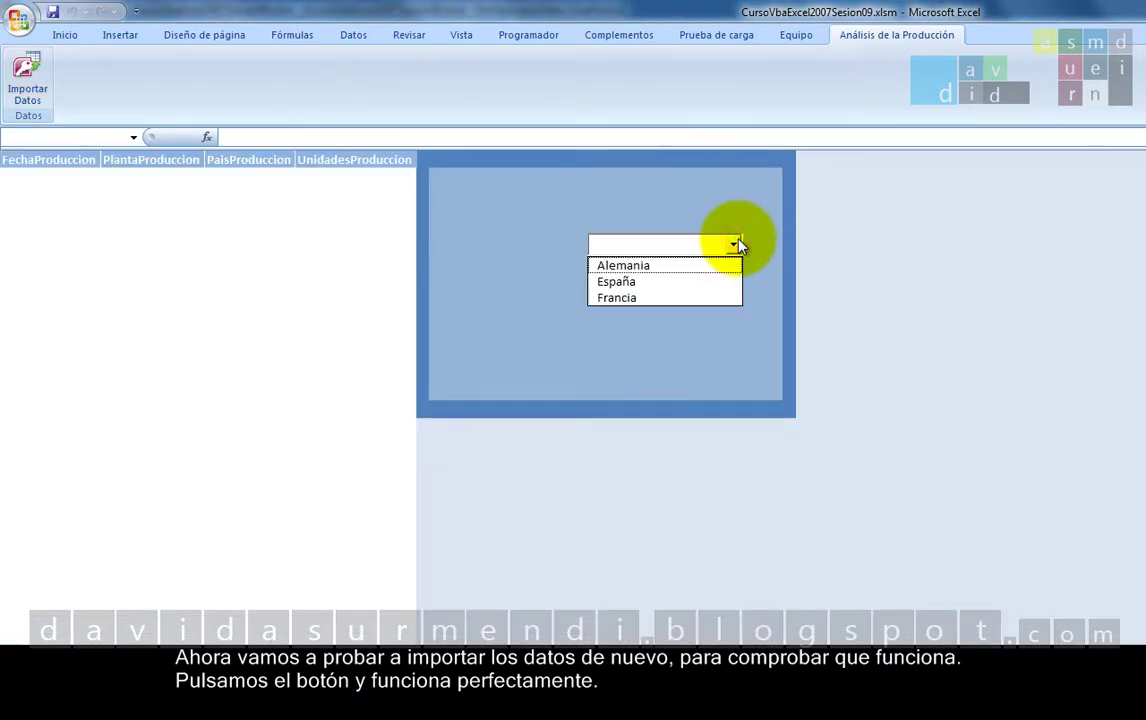
pyautogui.click(737, 244)
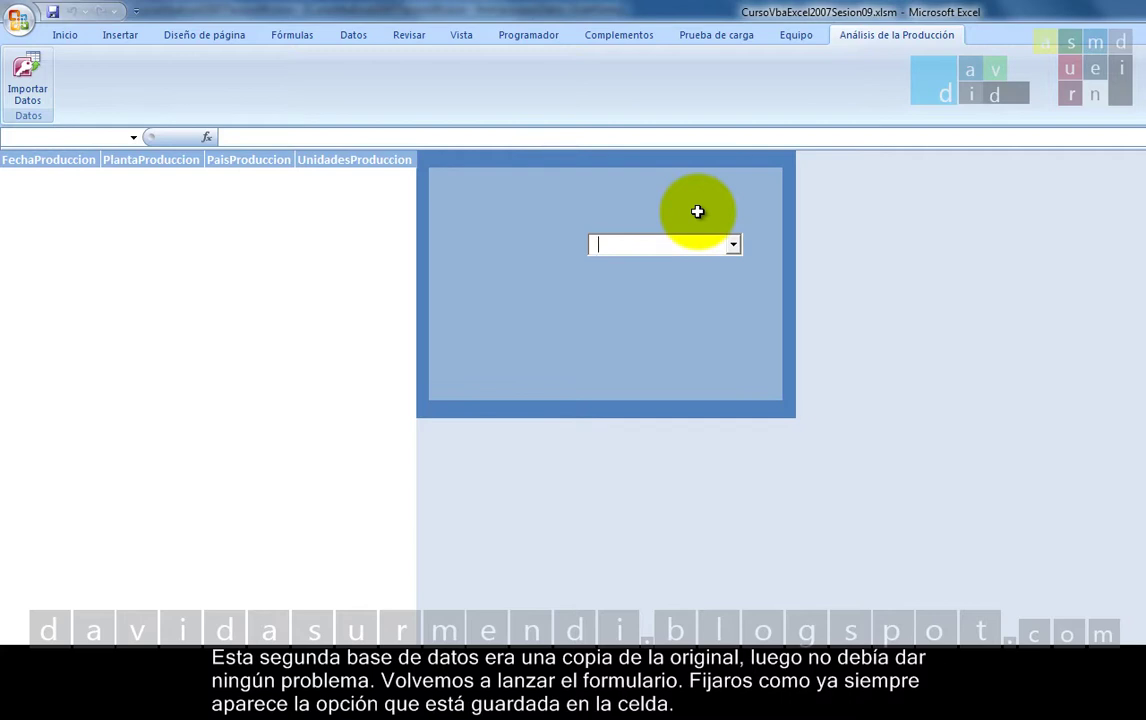
# Launch the frmOpcionesDatos database configuration form from the Visual Basic editor.
pyautogui.click(518, 35)
pyautogui.click(27, 78)
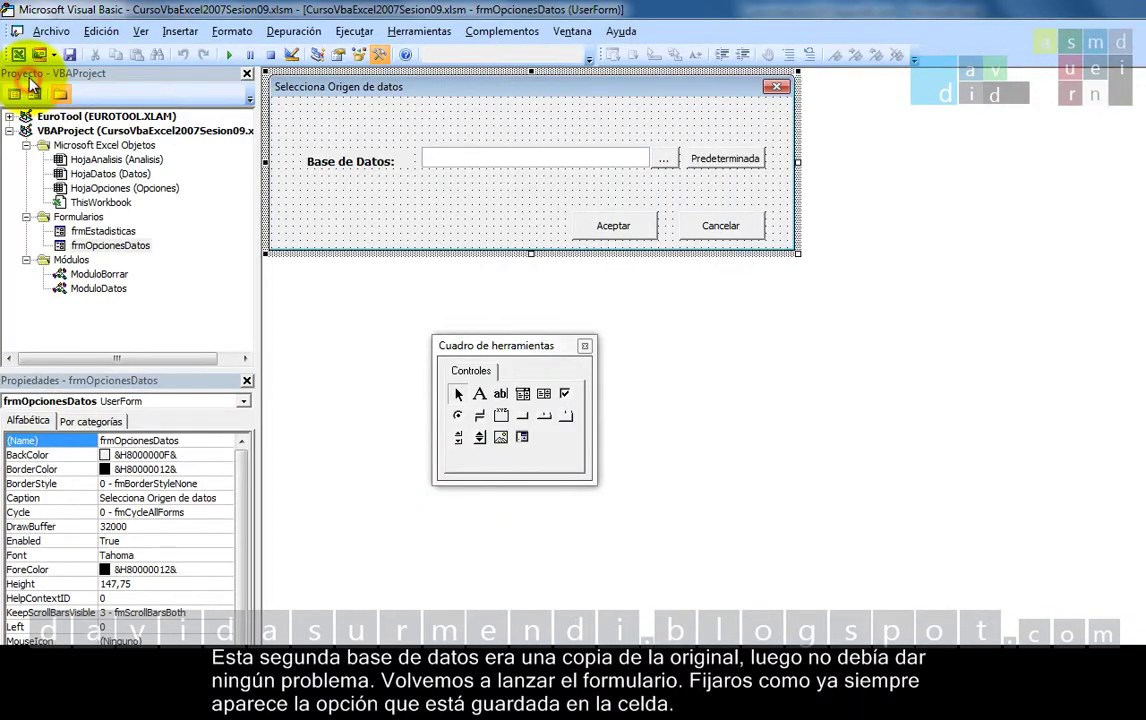
pyautogui.click(229, 55)
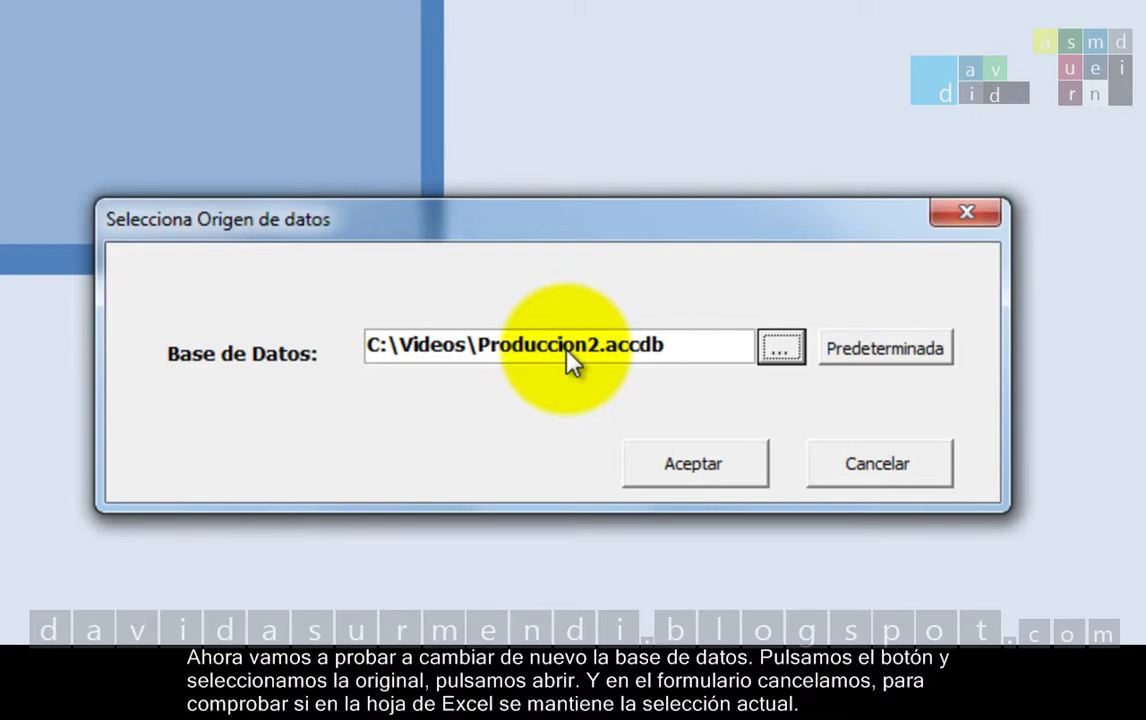
# Browse to Produccion.accdb, then cancel the form so B1 keeps the Produccion2.accdb path.
pyautogui.click(793, 355)
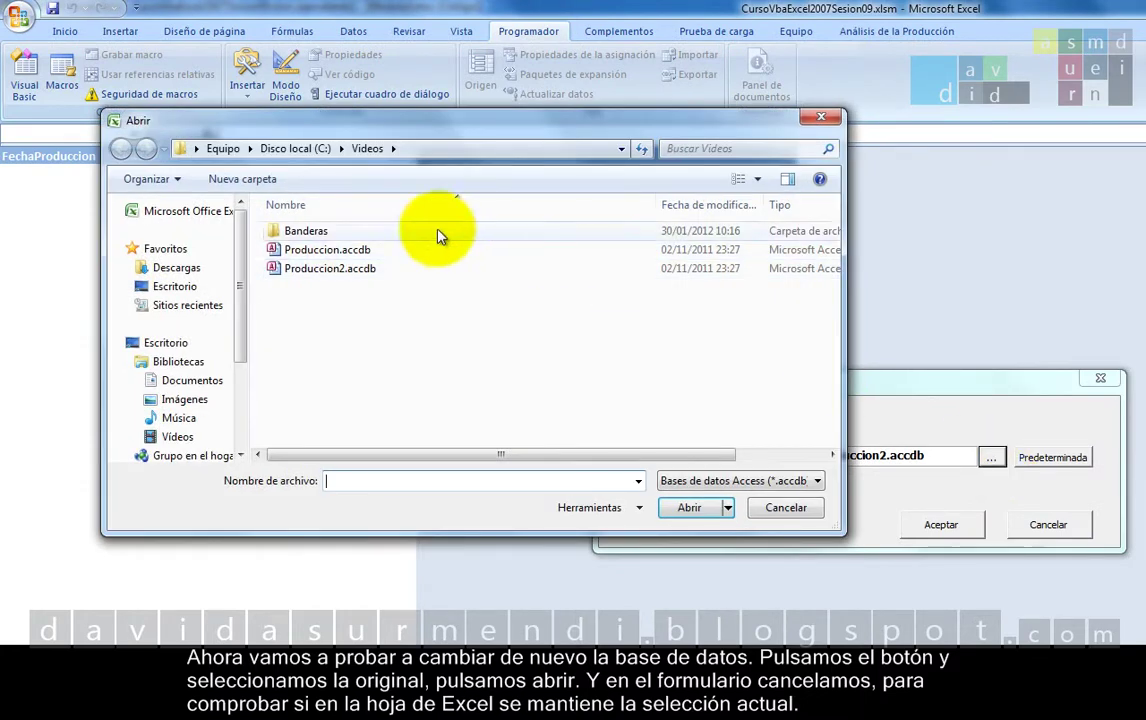
pyautogui.click(406, 248)
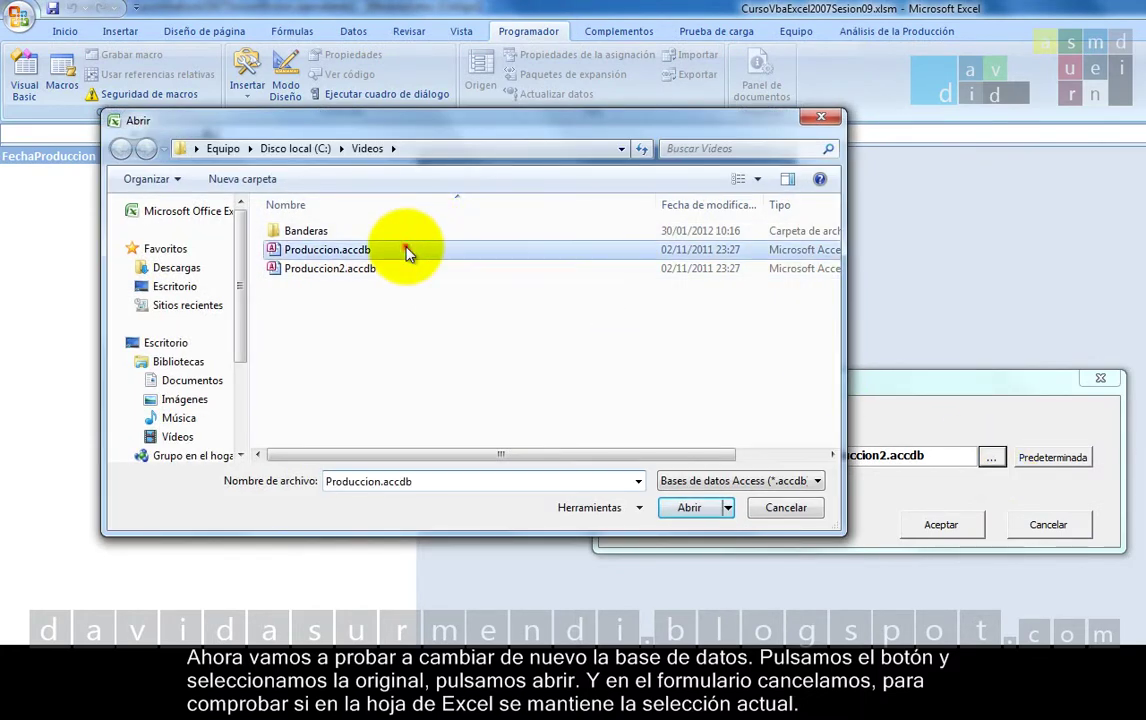
pyautogui.click(700, 509)
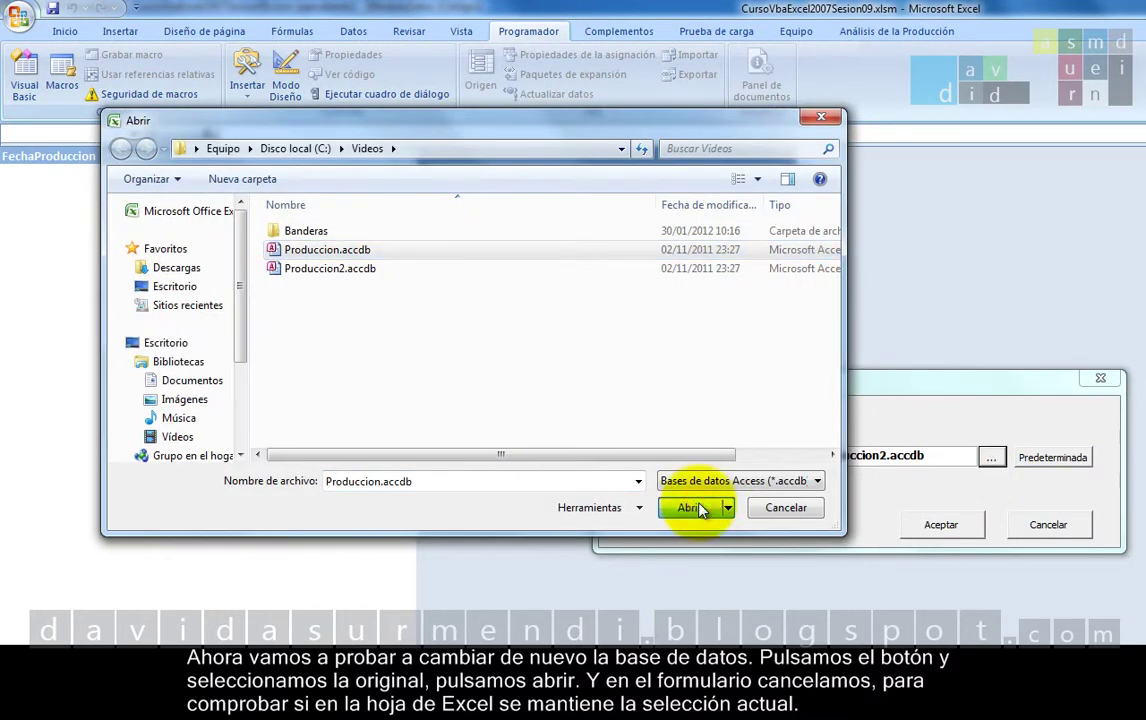
pyautogui.click(700, 509)
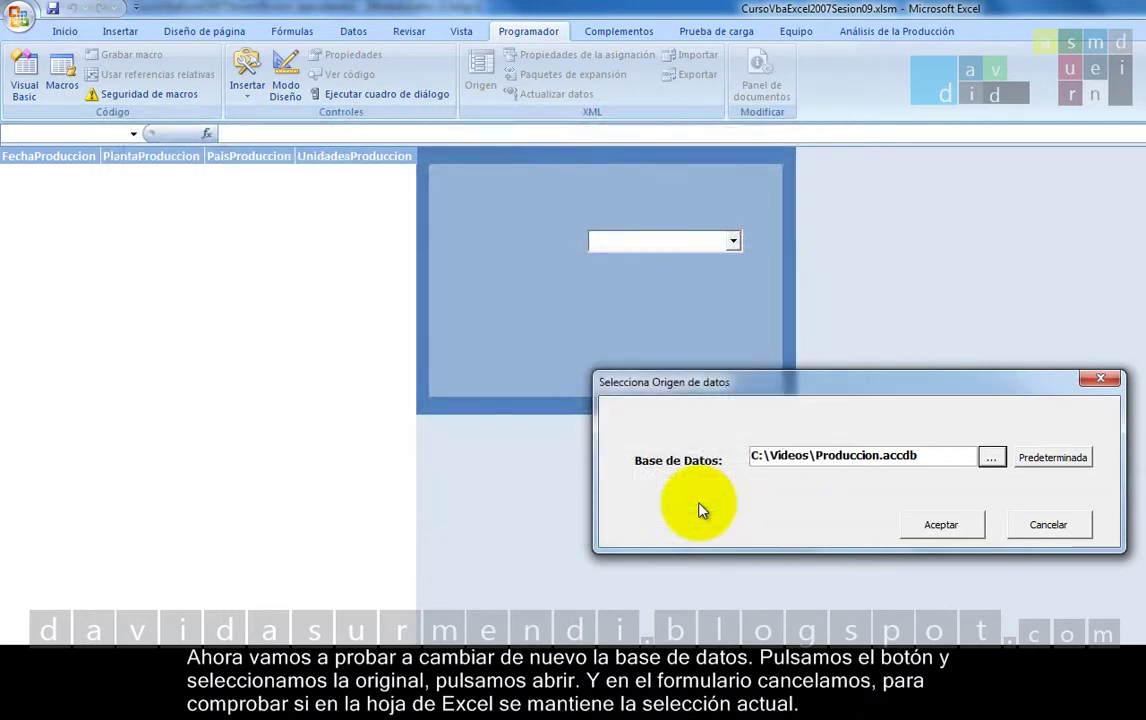
pyautogui.click(1077, 538)
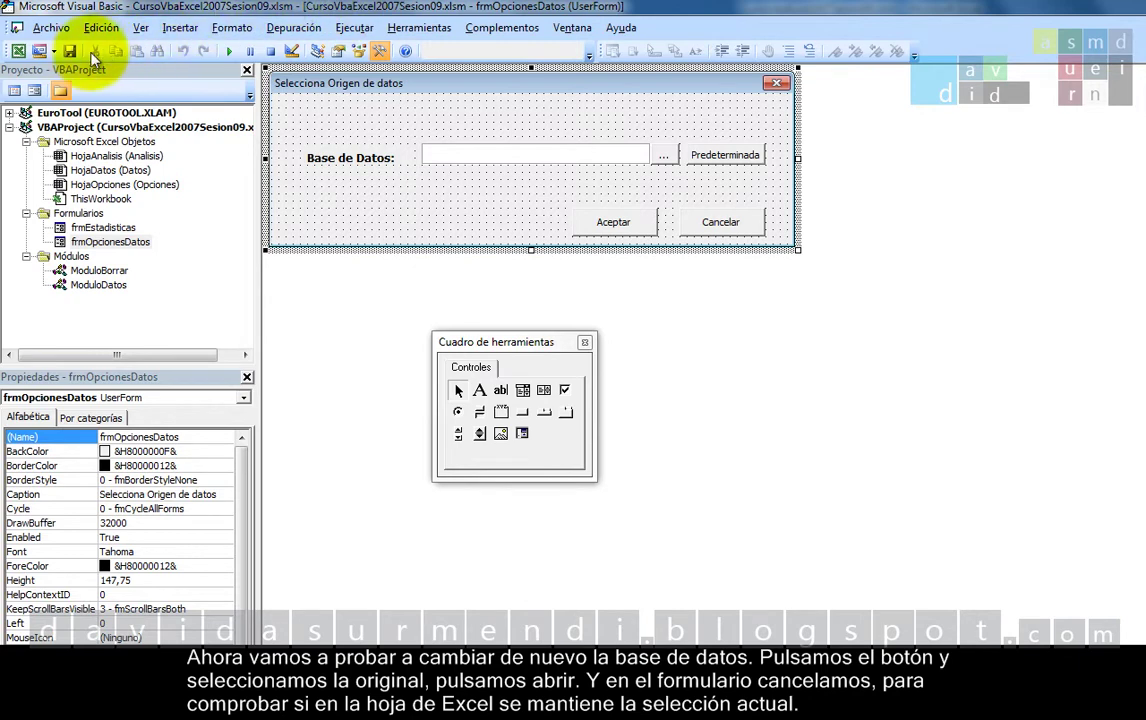
pyautogui.click(22, 52)
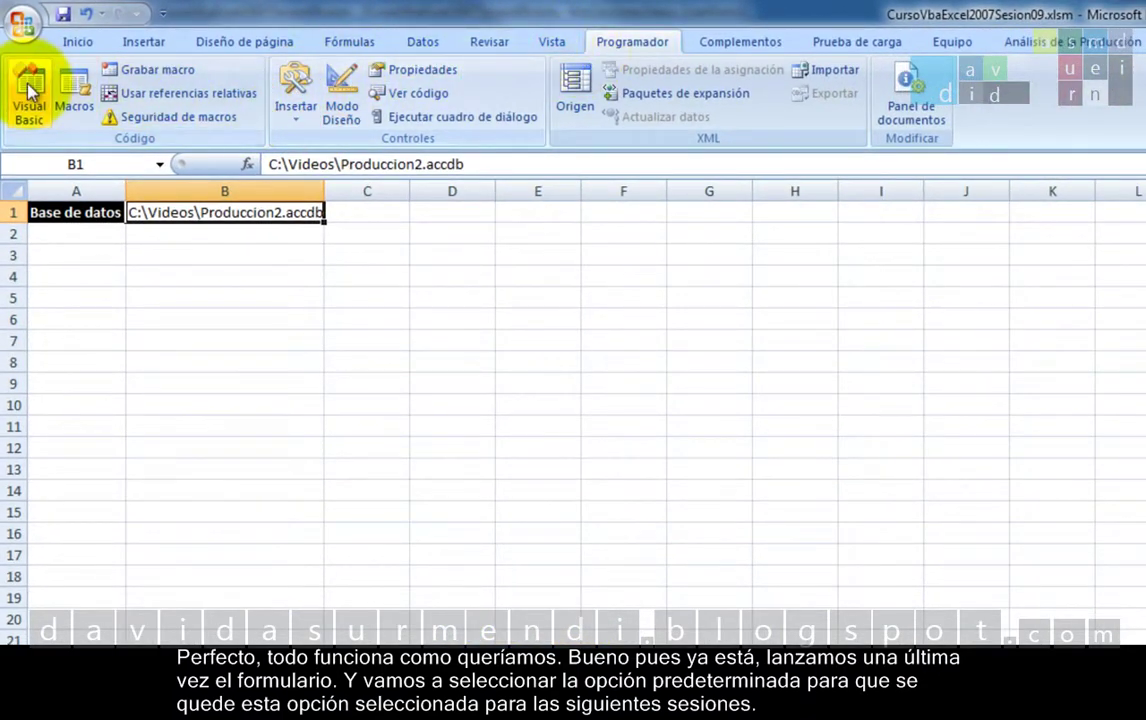
# Run frmOpcionesDatos and accept the Predeterminada path C:\Videos\Produccion.accdb, storing it in B1.
pyautogui.click(27, 97)
pyautogui.click(272, 65)
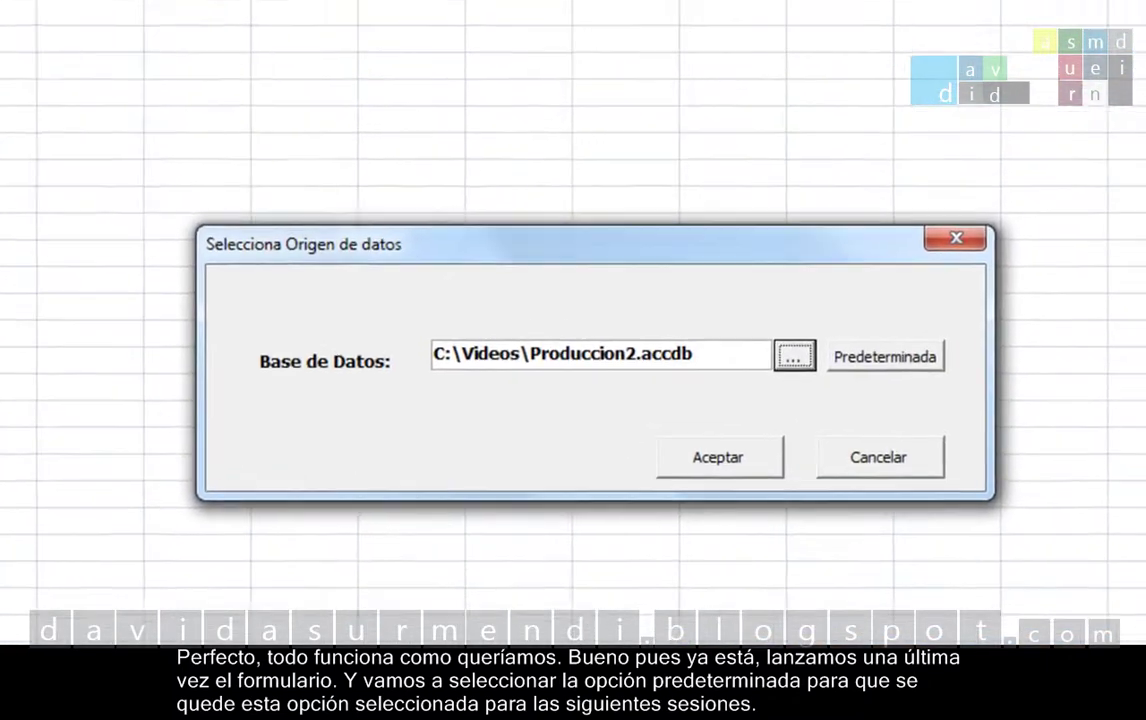
pyautogui.click(845, 341)
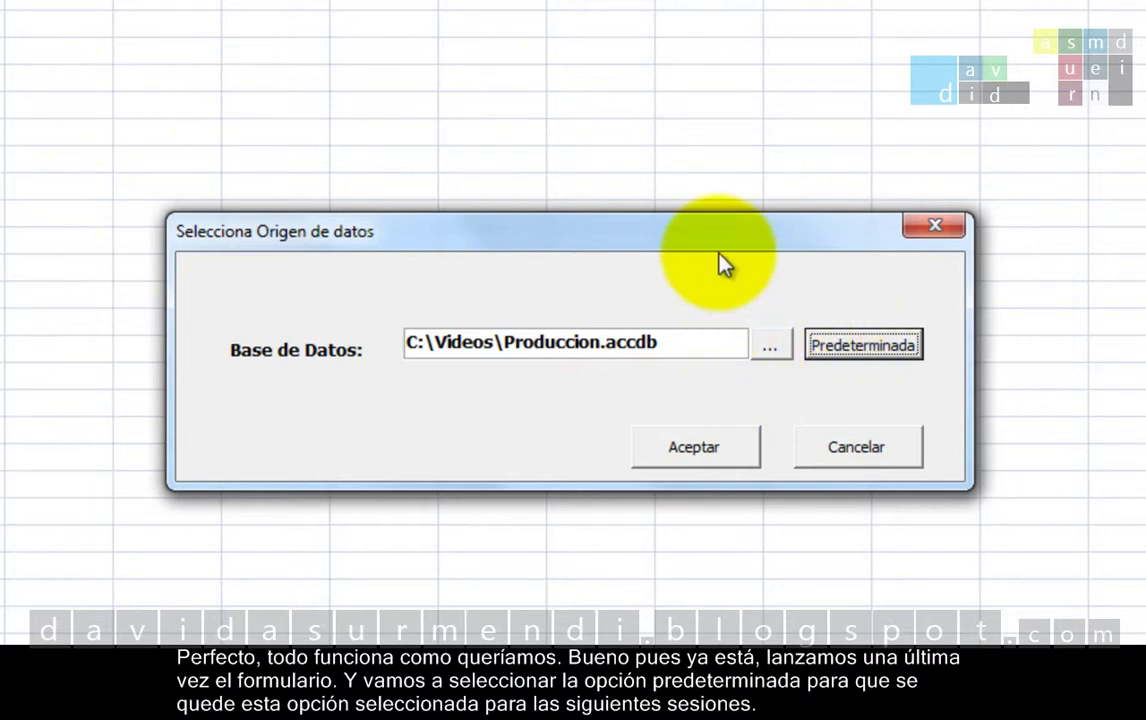
pyautogui.click(687, 451)
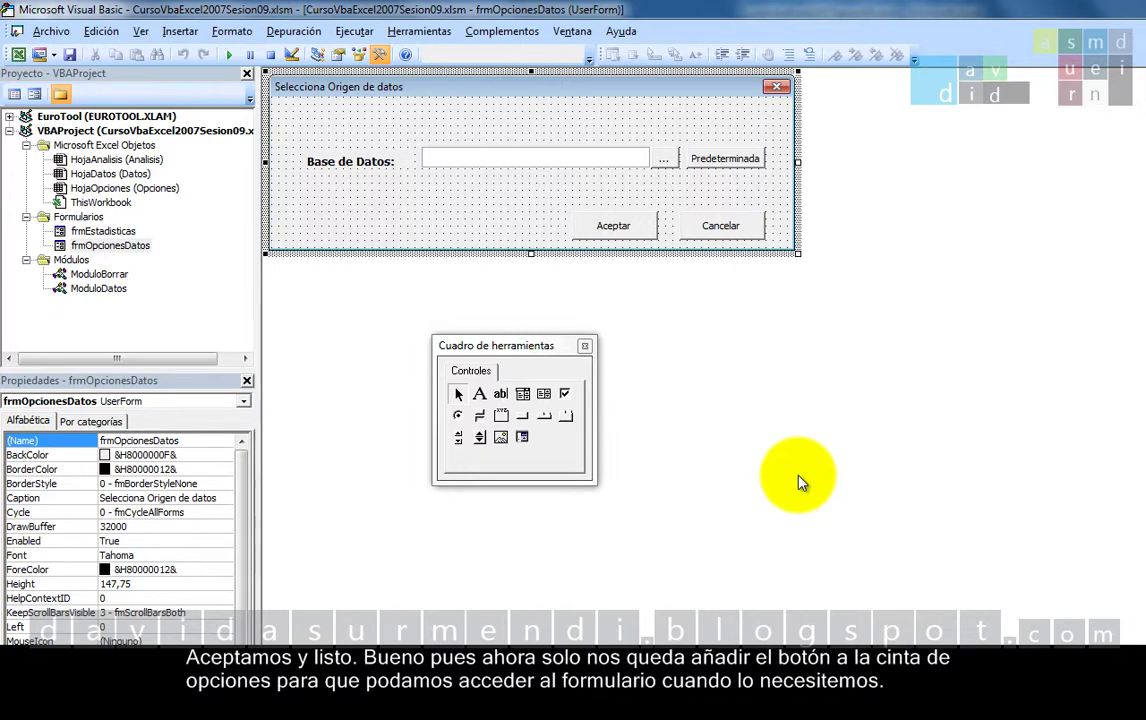
pyautogui.click(19, 55)
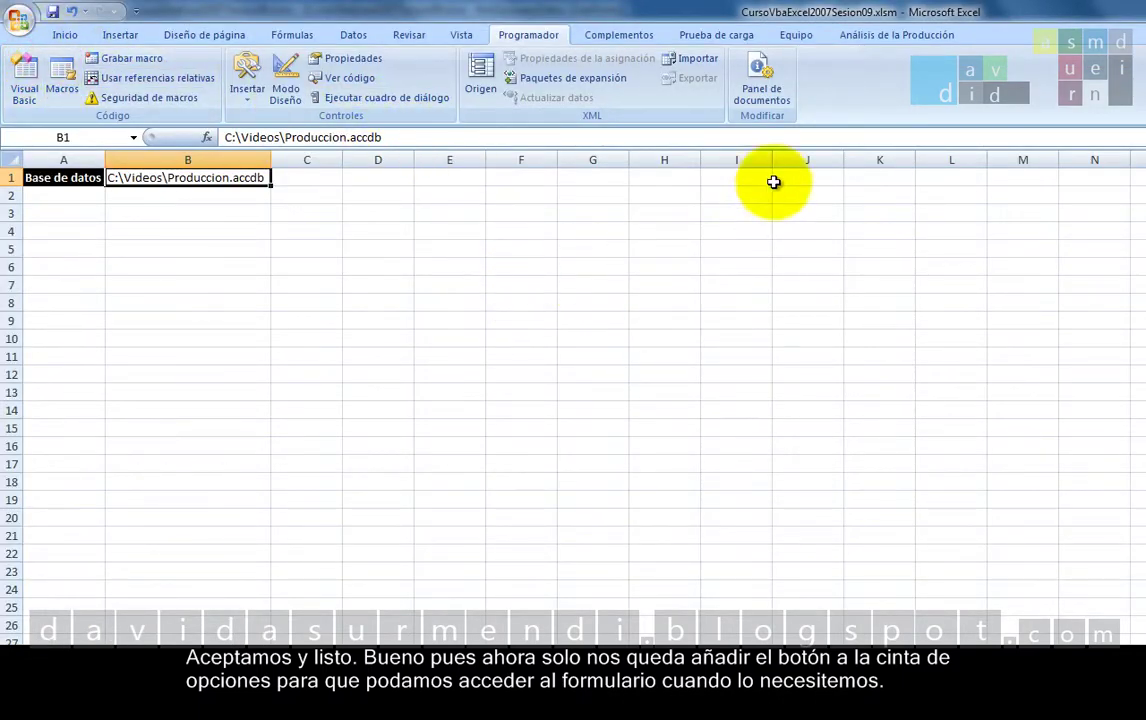
# Close Excel from the Análisis de la Producción tab, saving the workbook's changes.
pyautogui.click(882, 35)
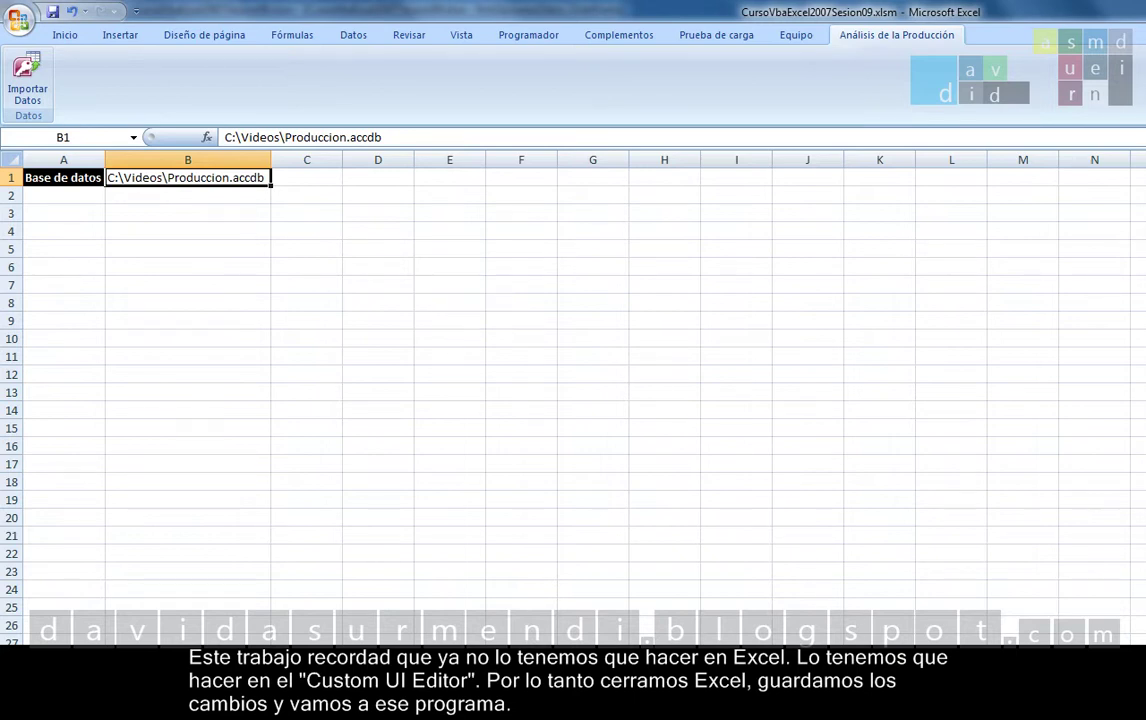
pyautogui.hotkey('alt', 'F4')
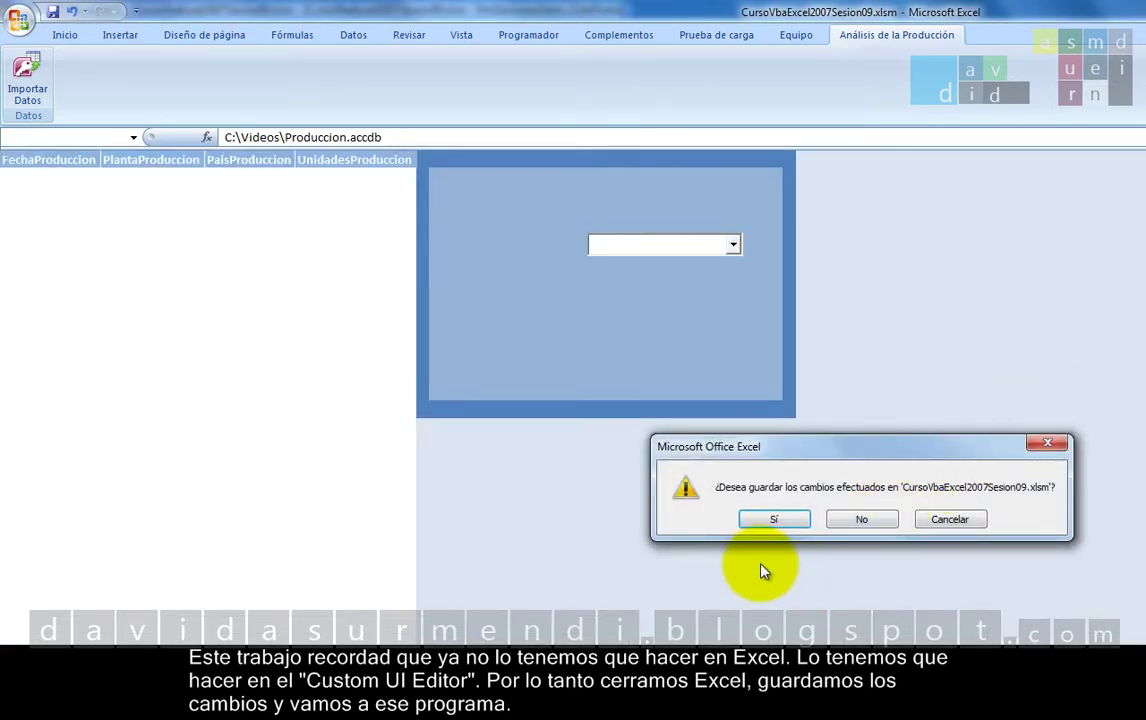
pyautogui.click(767, 521)
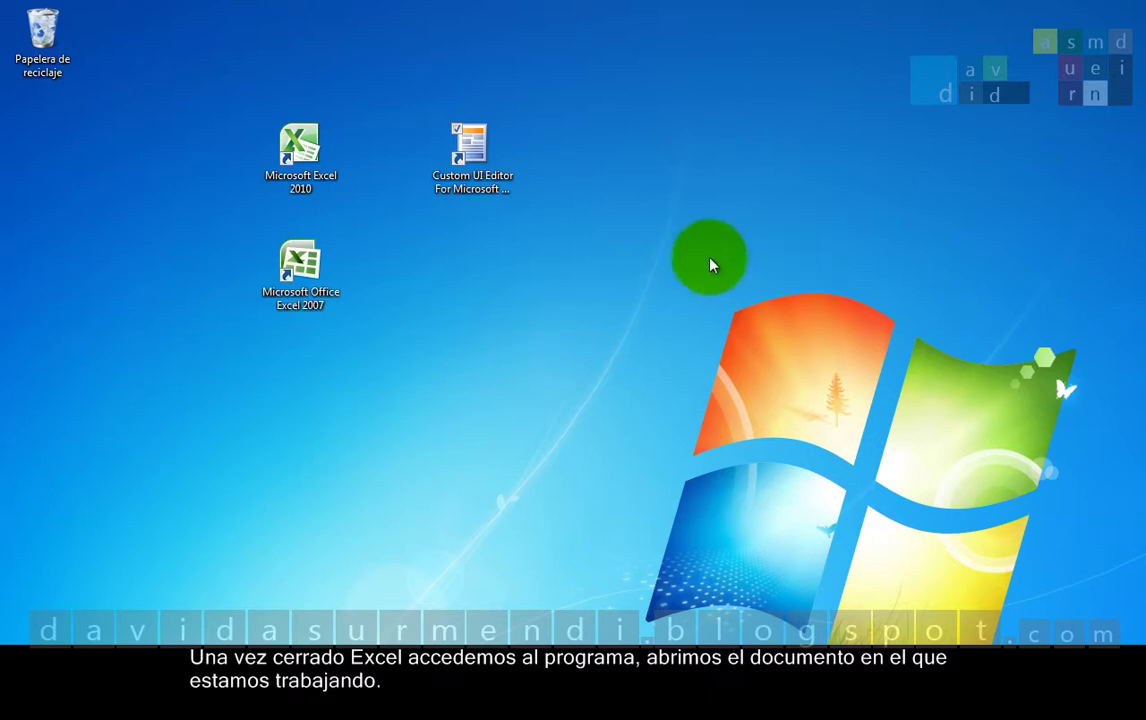
# Open C:\Videos\CursoVbaExcel2007Sesion09.xlsm in a maximized Custom UI Editor and select the botonImportar line.
pyautogui.doubleClick(492, 176)
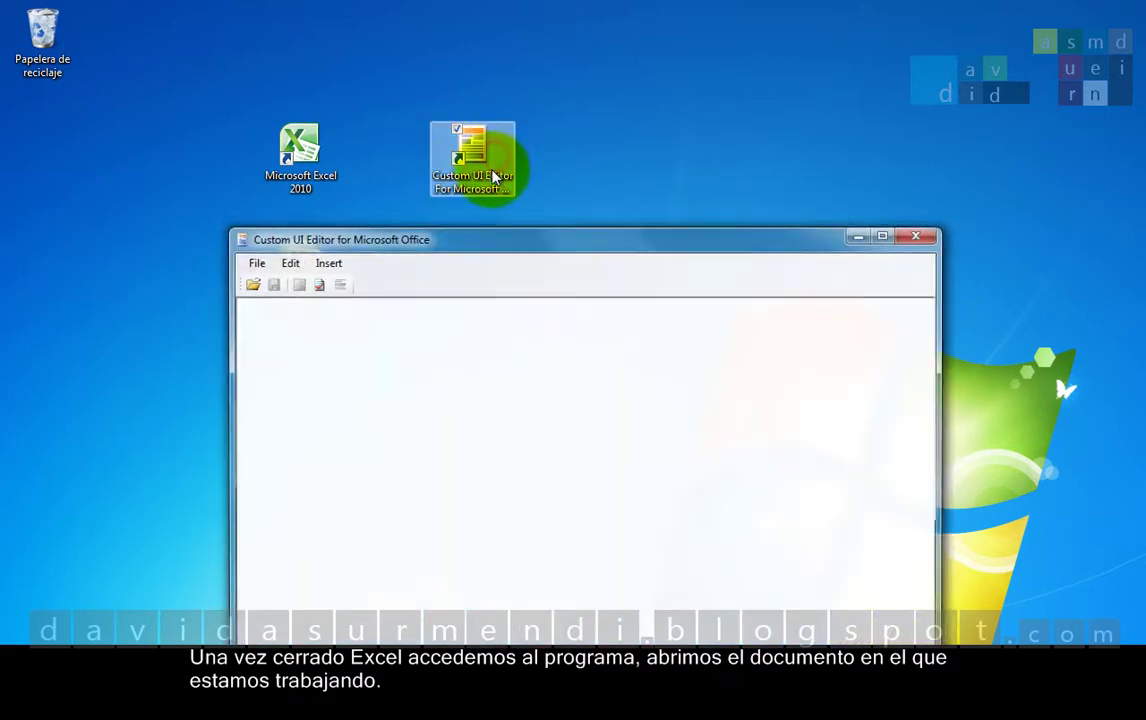
pyautogui.doubleClick(685, 237)
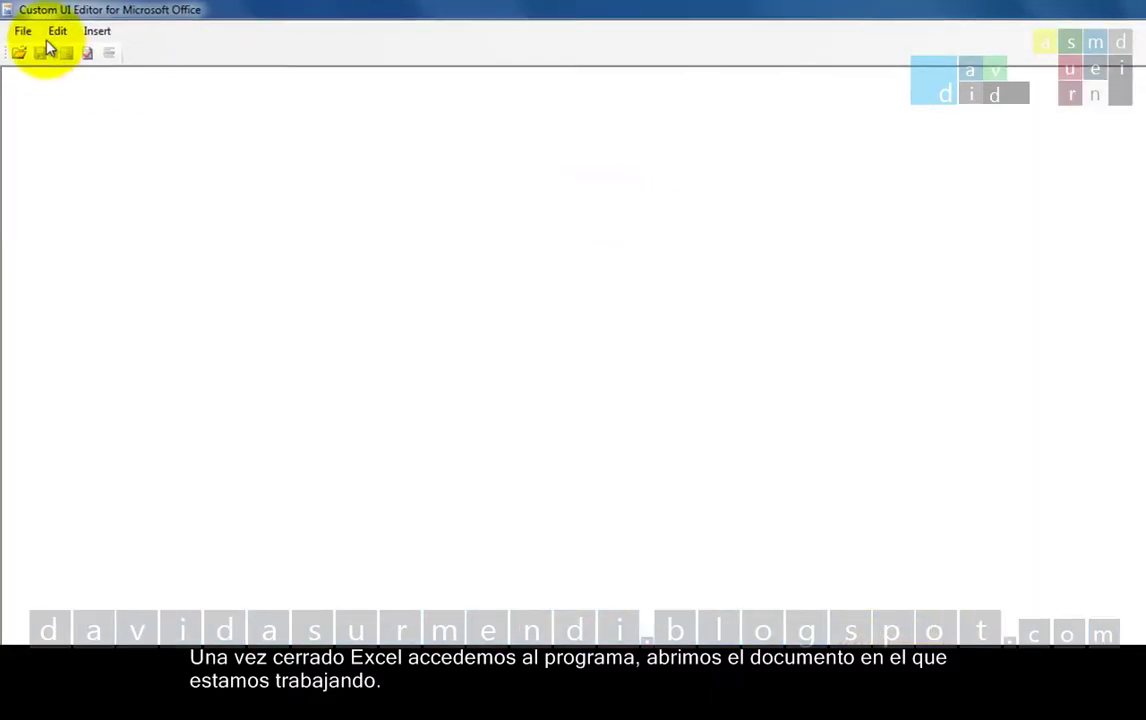
pyautogui.click(19, 53)
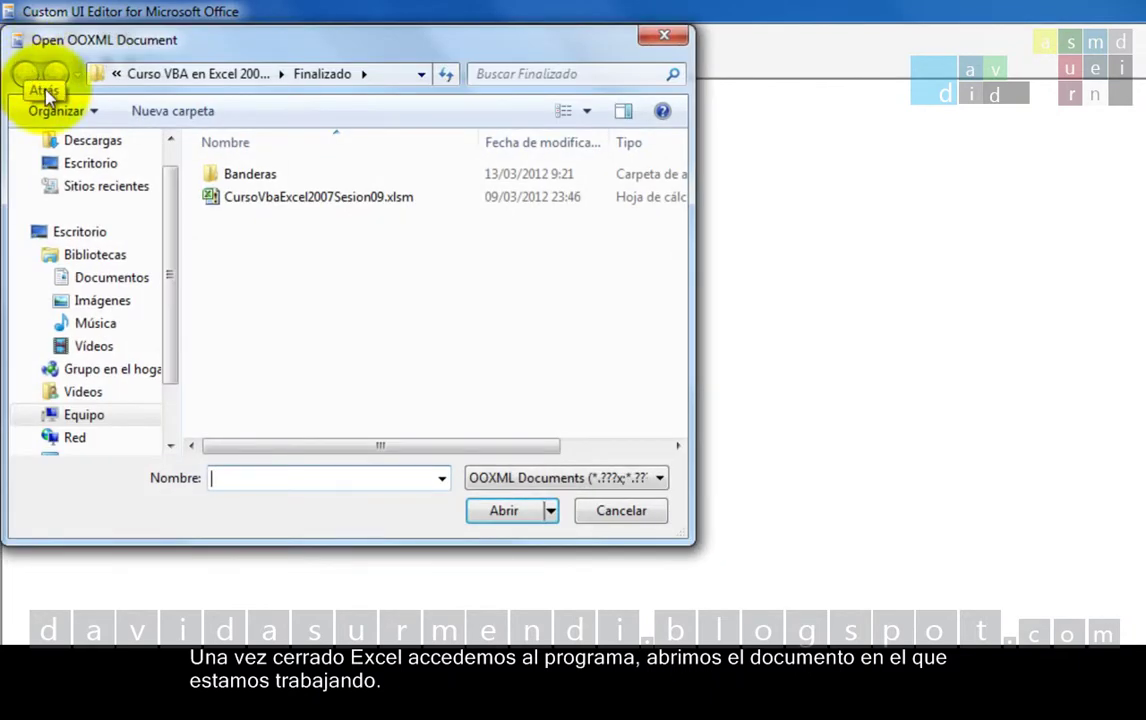
pyautogui.click(84, 416)
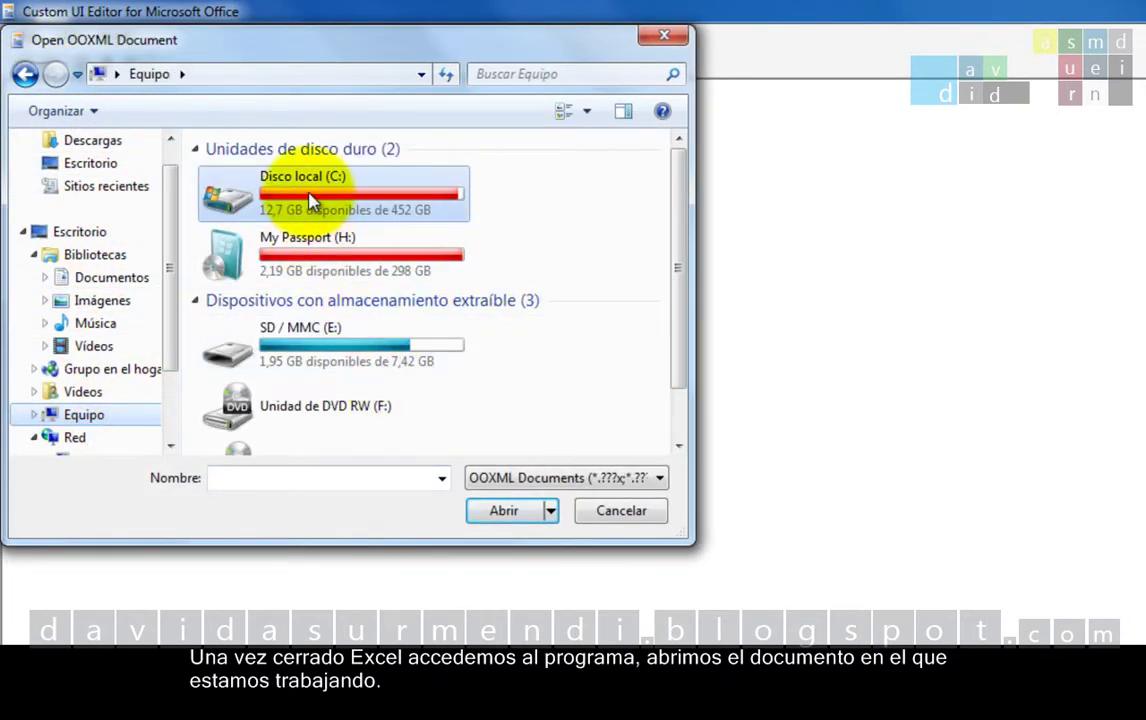
pyautogui.doubleClick(311, 200)
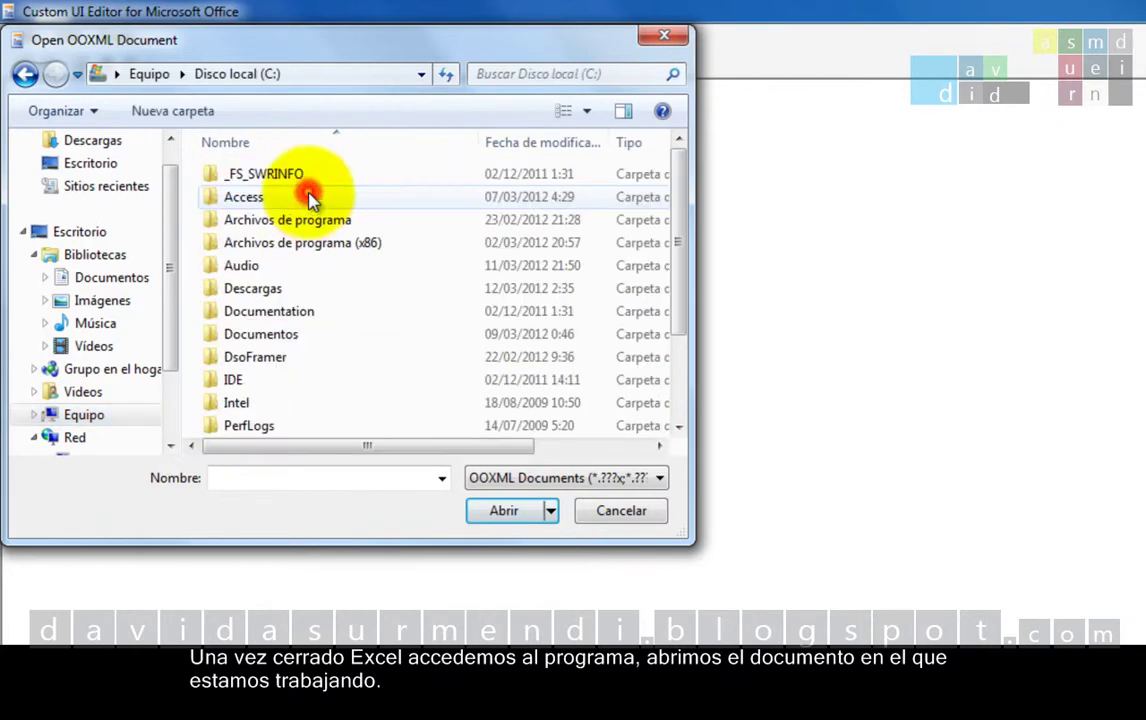
pyautogui.click(688, 390)
pyautogui.doubleClick(220, 402)
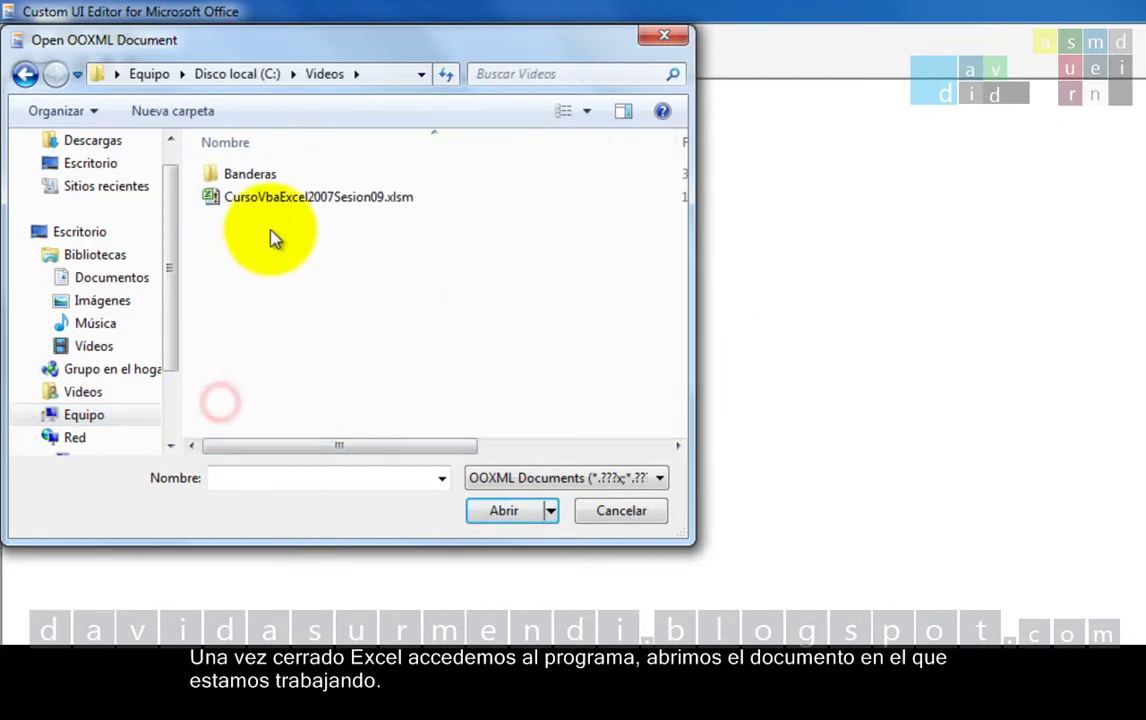
pyautogui.doubleClick(280, 199)
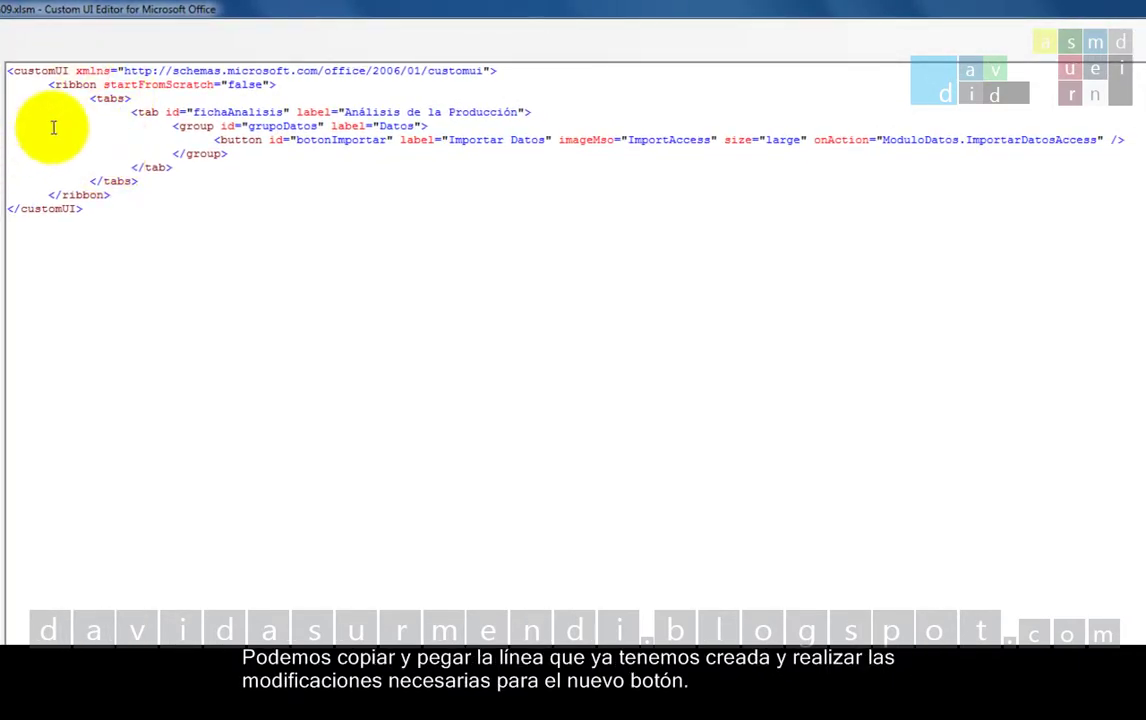
pyautogui.moveTo(13, 140); pyautogui.dragTo(1004, 123)
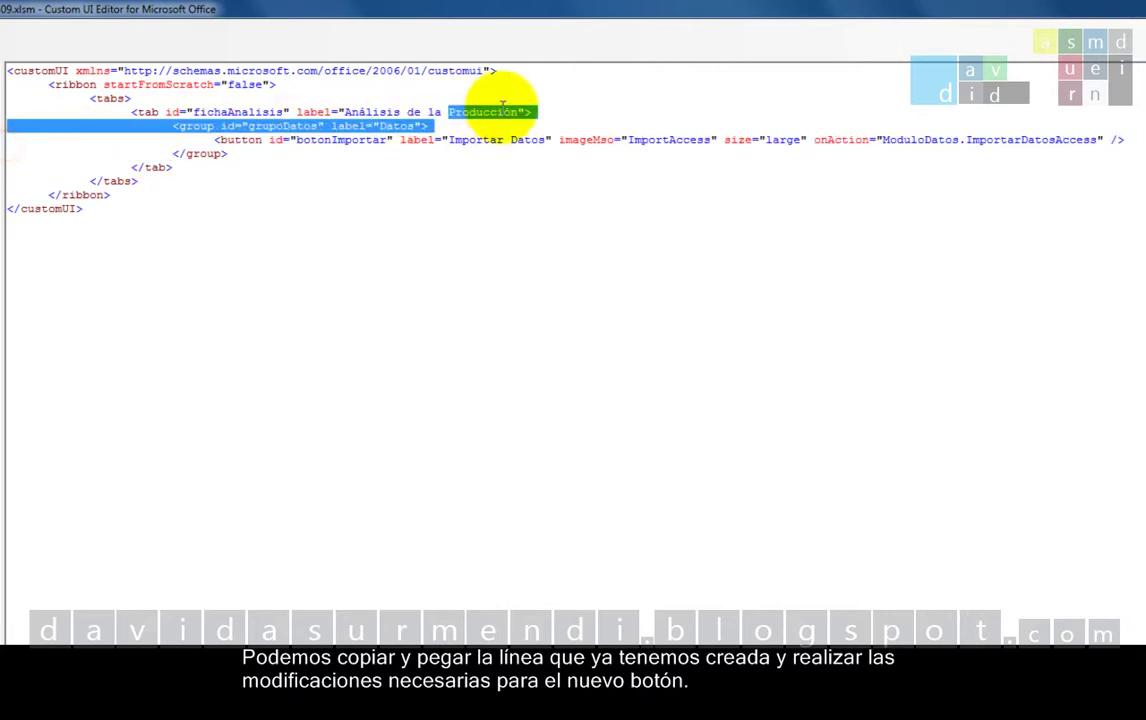
# Paste a copy of the botonImportar line below it and change the copy's id to botonConfigurarBase.
pyautogui.moveTo(1128, 152); pyautogui.dragTo(1128, 142)
pyautogui.hotkey('ctrl', 'c')
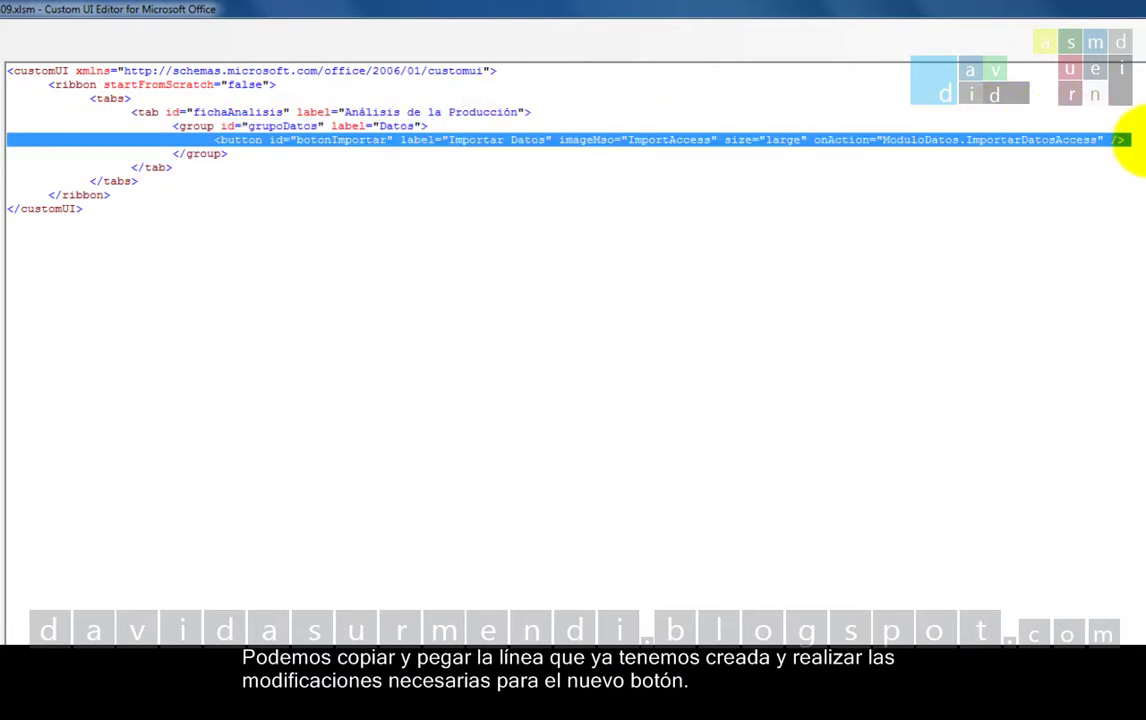
pyautogui.click(1128, 140)
pyautogui.press('Return')
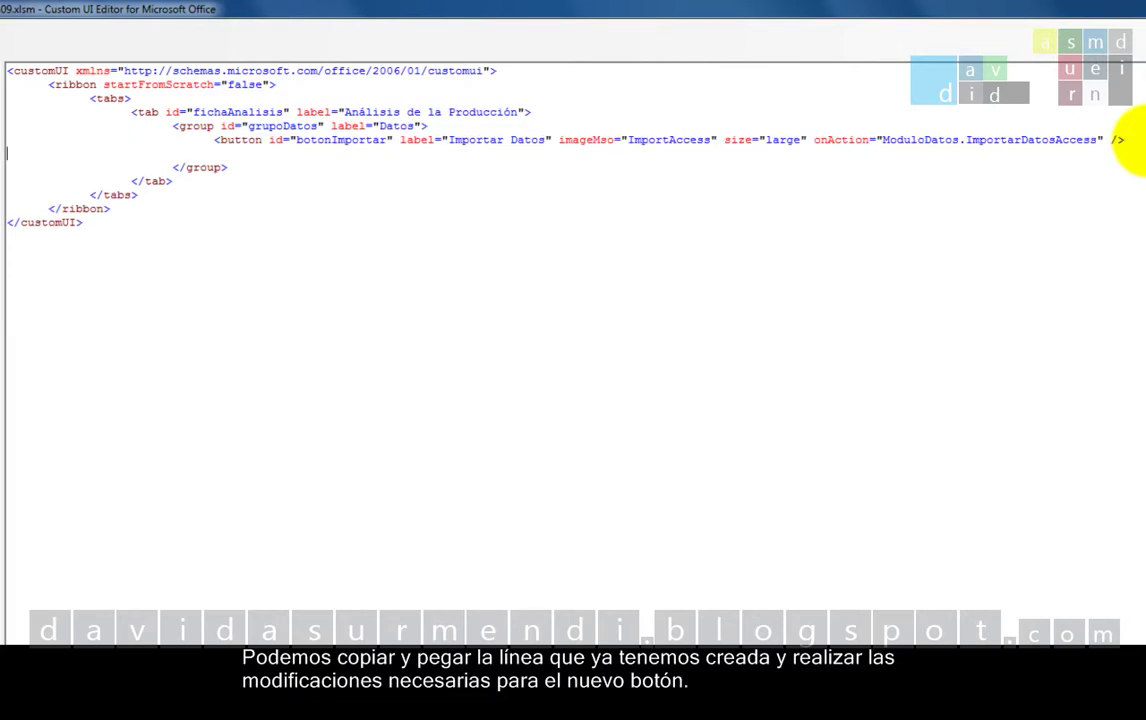
pyautogui.hotkey('ctrl', 'v')
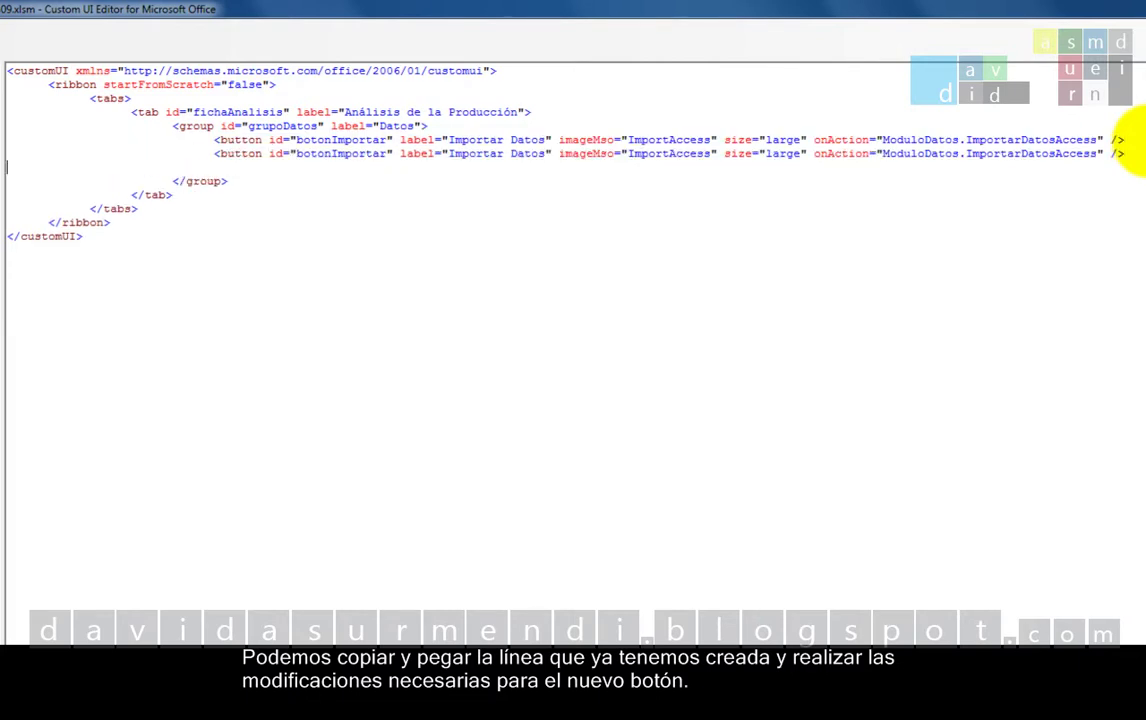
pyautogui.press('BackSpace')
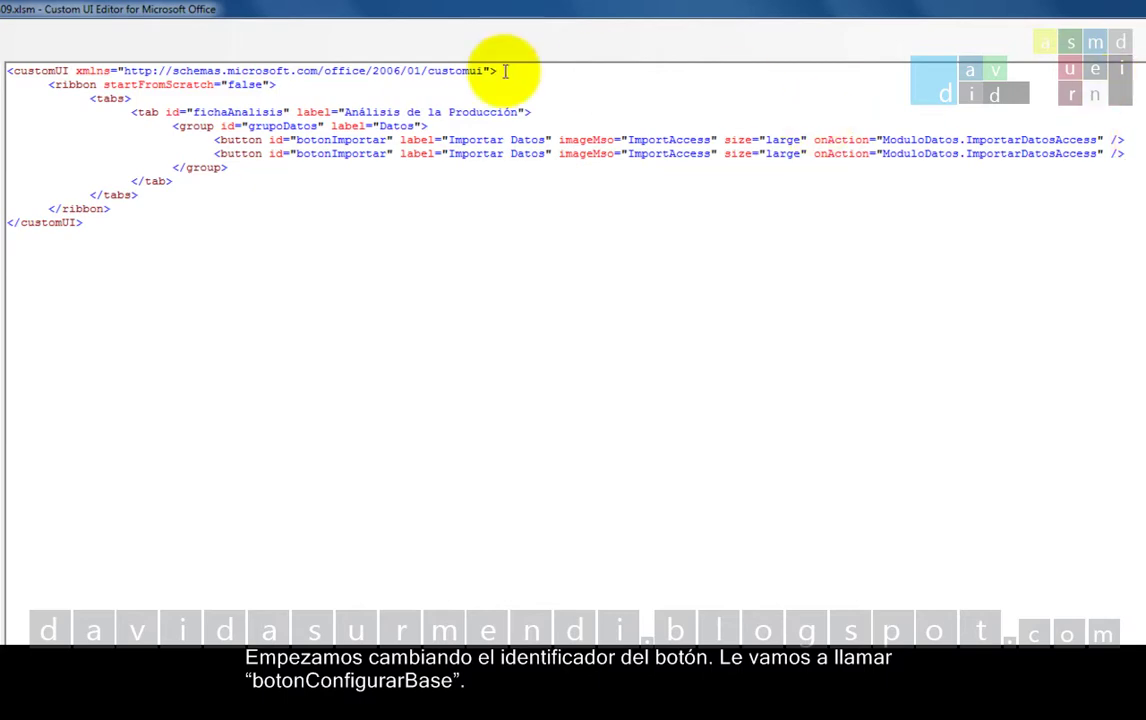
pyautogui.doubleClick(370, 150)
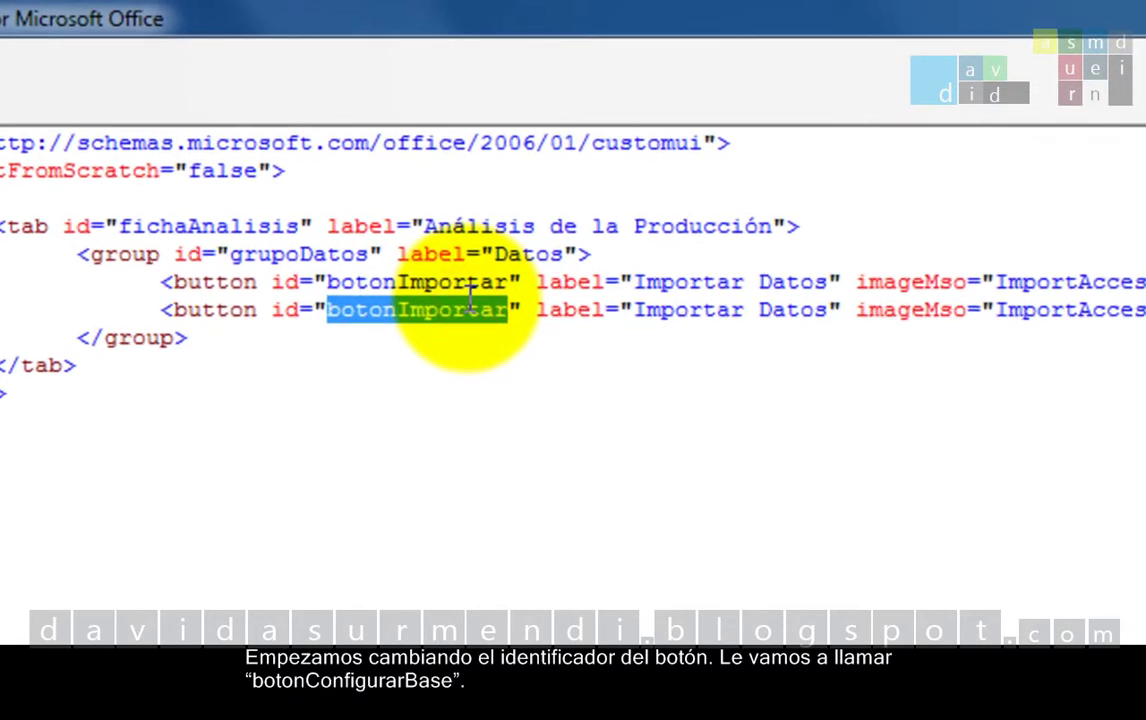
pyautogui.write('boton')
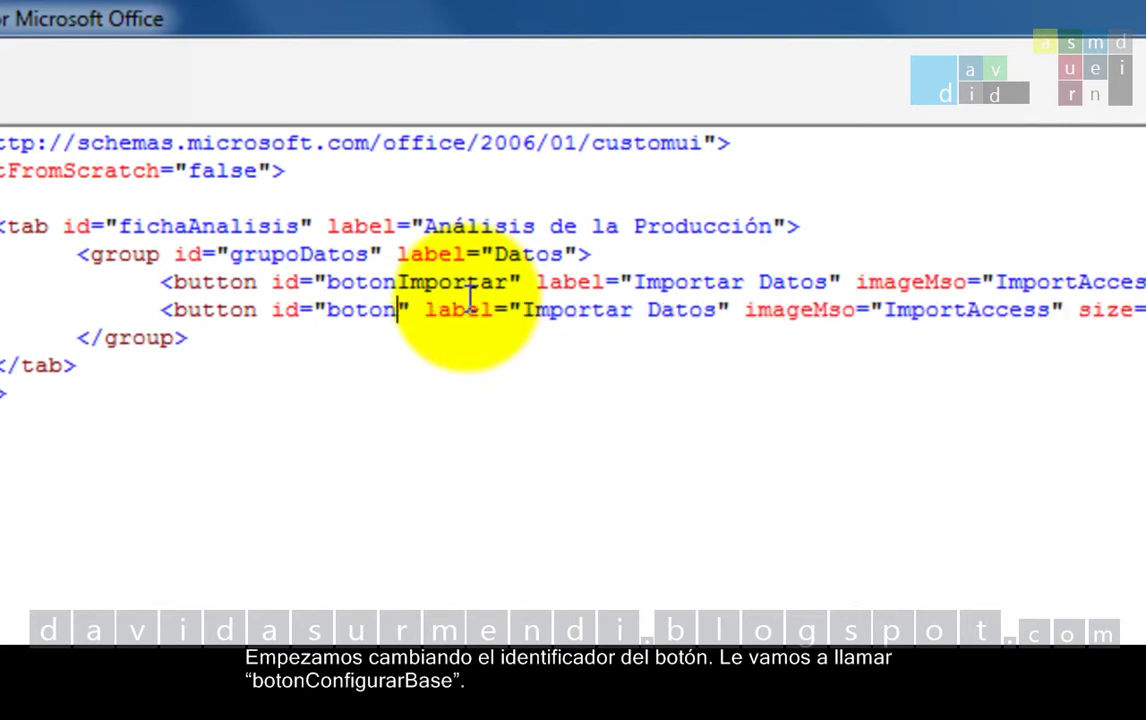
pyautogui.write('Con')
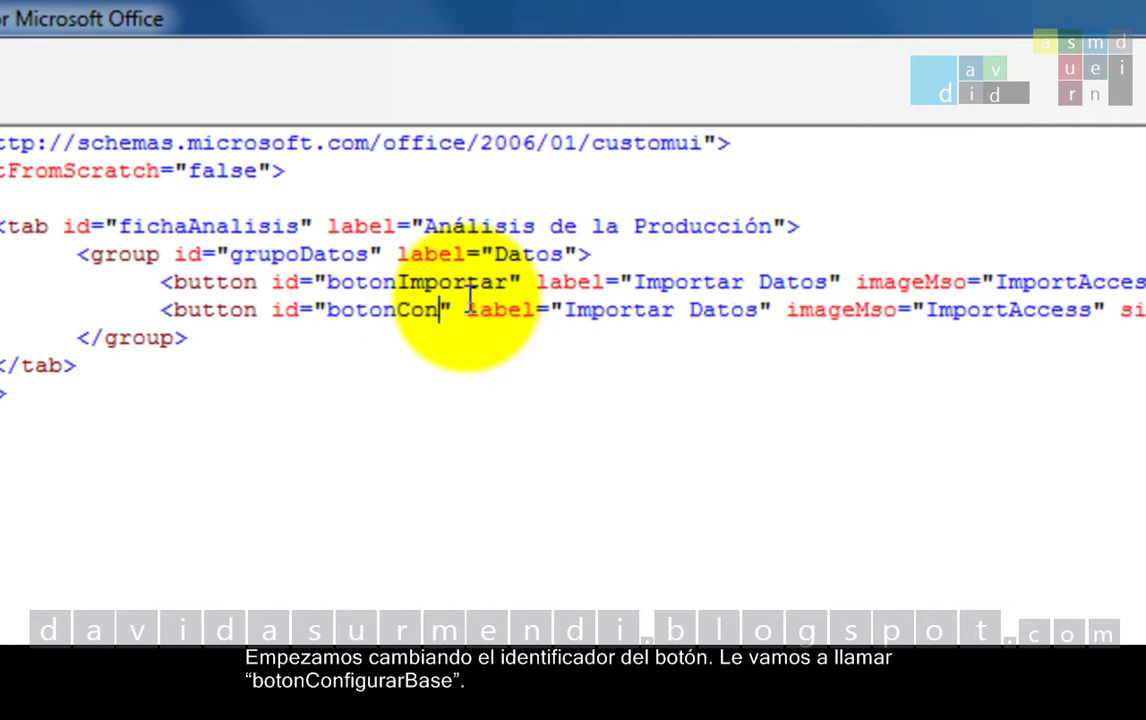
pyautogui.write('figurar')
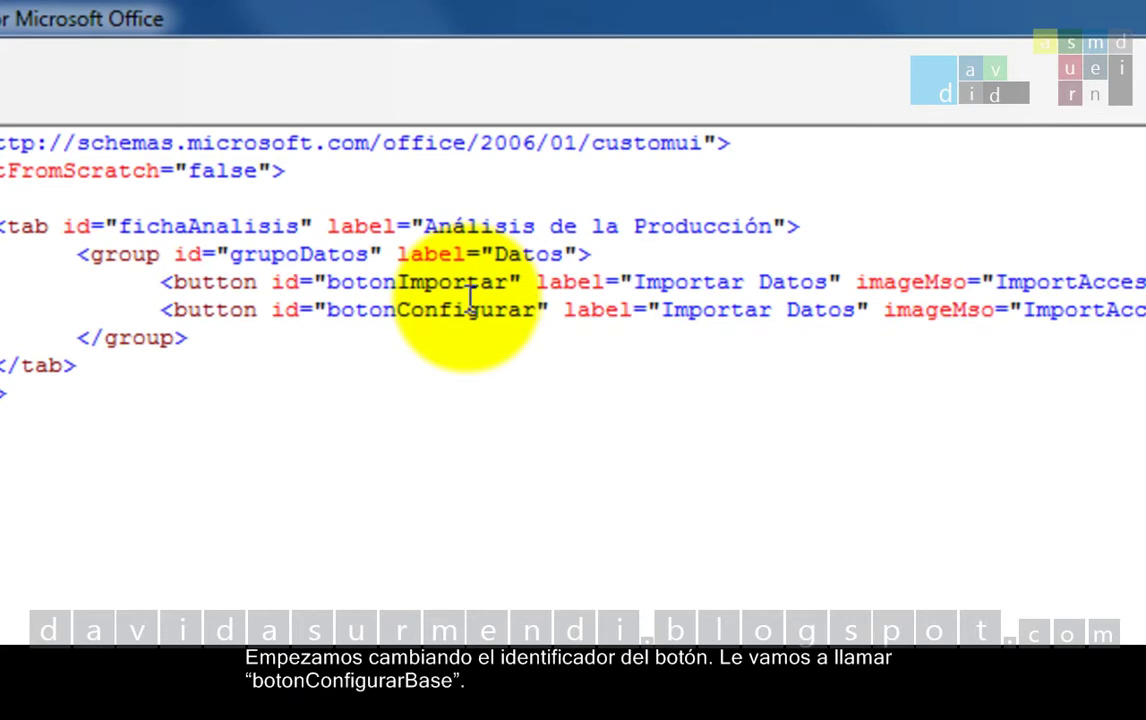
pyautogui.write('Base')
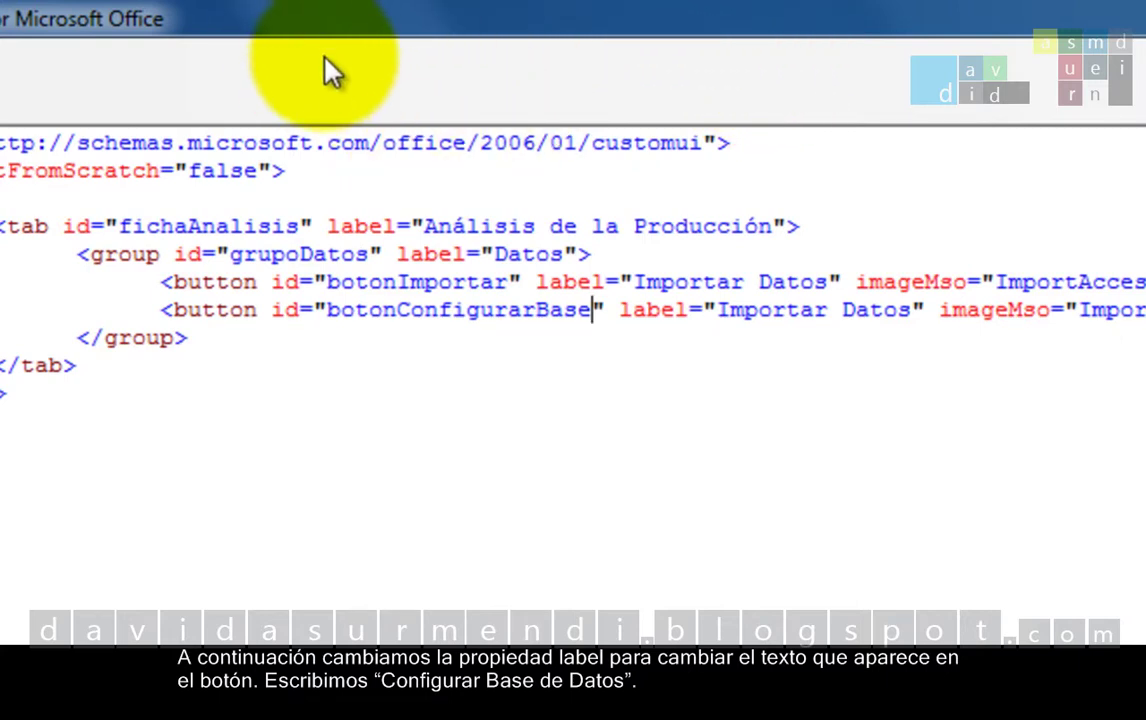
# Change the copied button's label from 'Importar Datos' to 'Configurar Base de datos'.
pyautogui.doubleClick(734, 309)
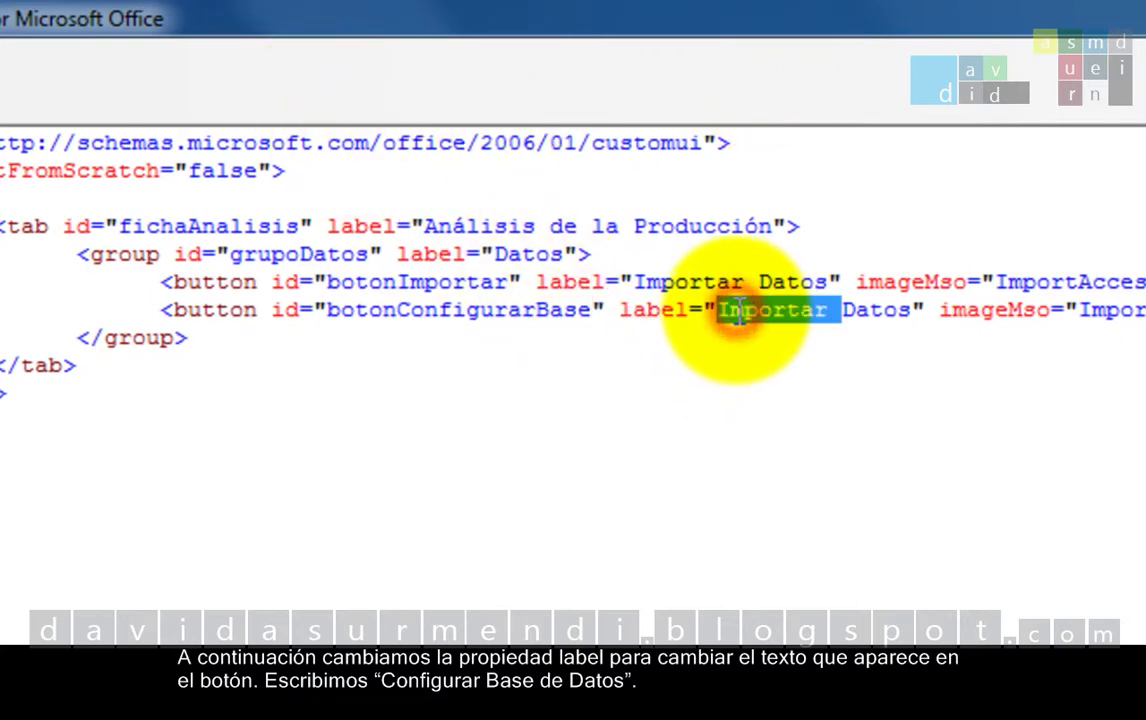
pyautogui.write('Conf')
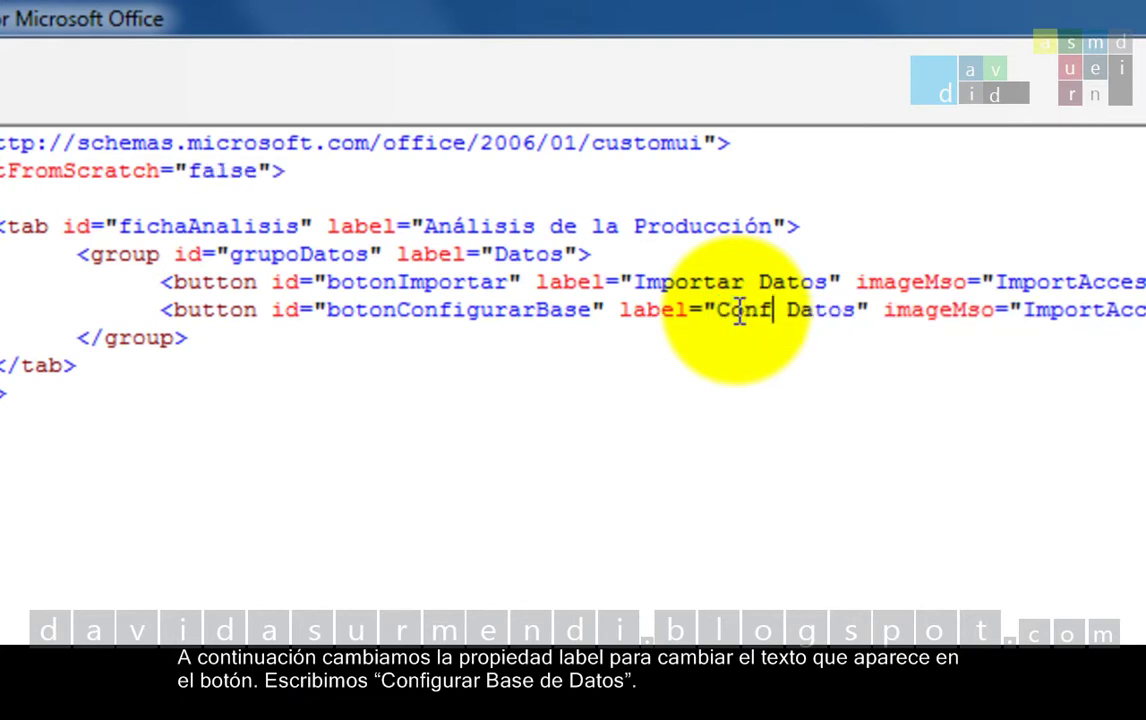
pyautogui.write('igurar')
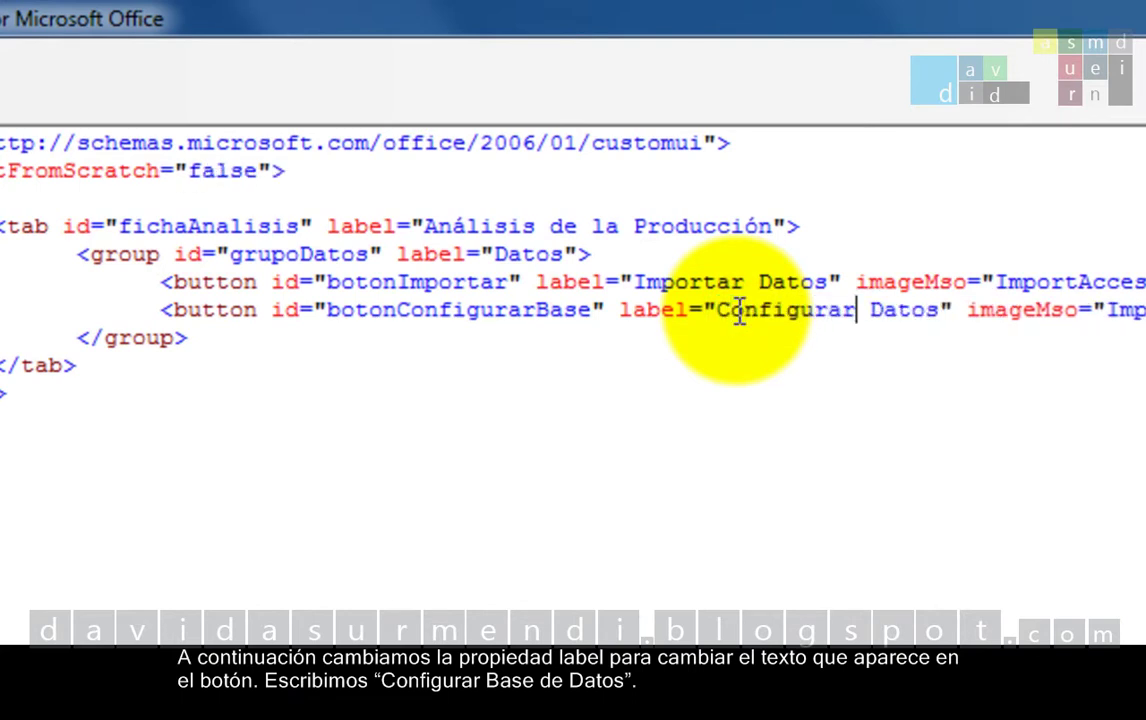
pyautogui.write(' B ')
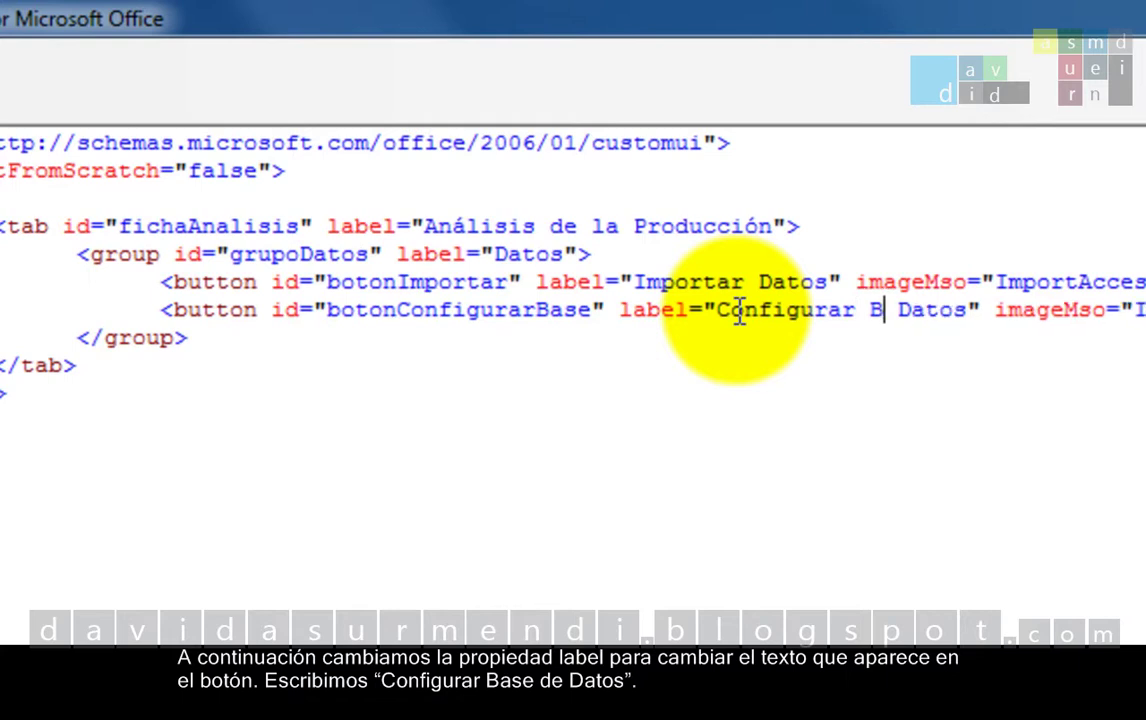
pyautogui.write('ase de')
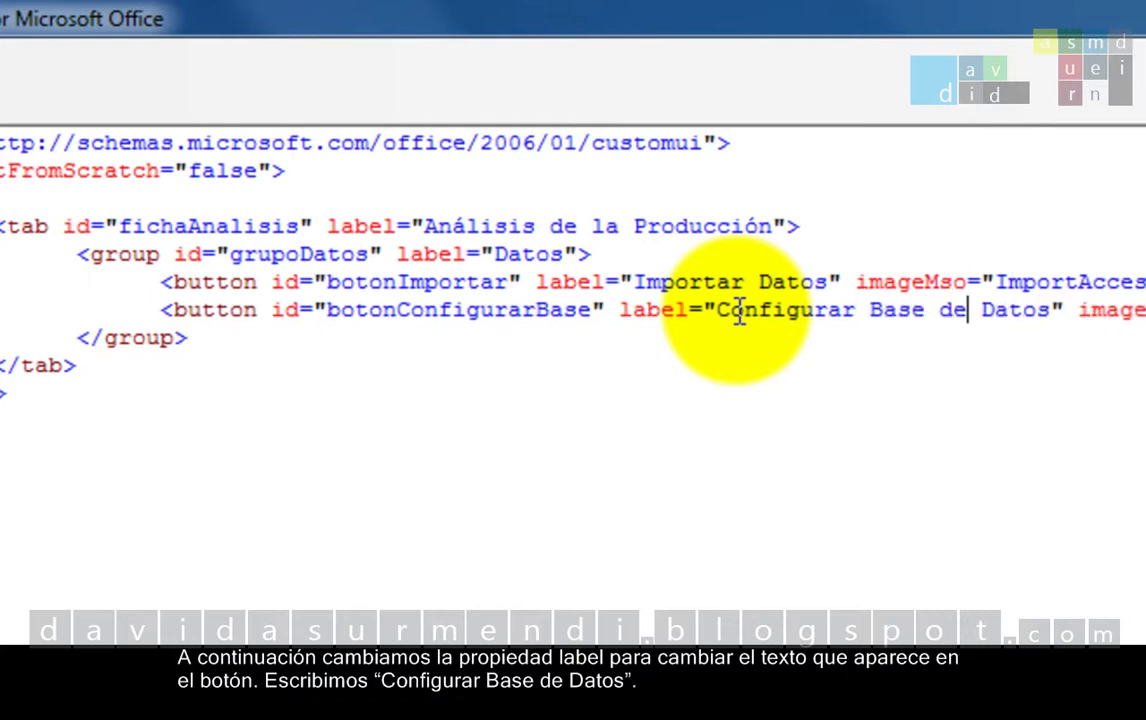
pyautogui.click(1001, 316)
pyautogui.press('BackSpace')
pyautogui.write('d')
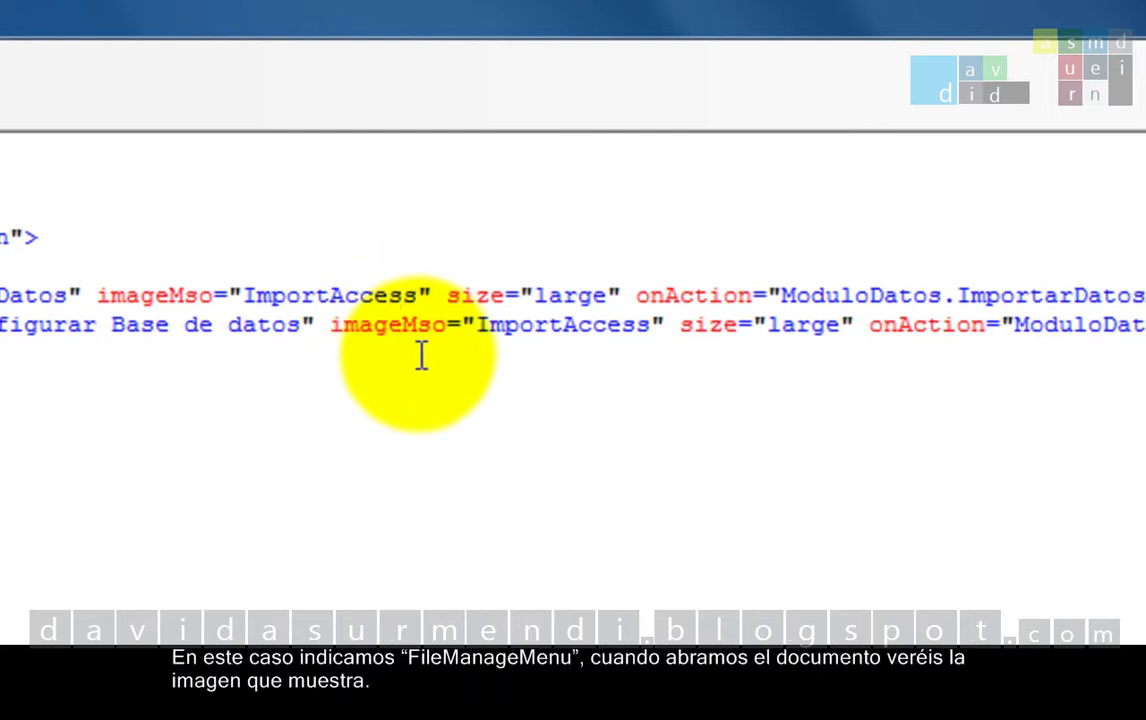
# Replace the copied button's imageMso value ImportAccess with FileManagerMenu.
pyautogui.doubleClick(516, 326)
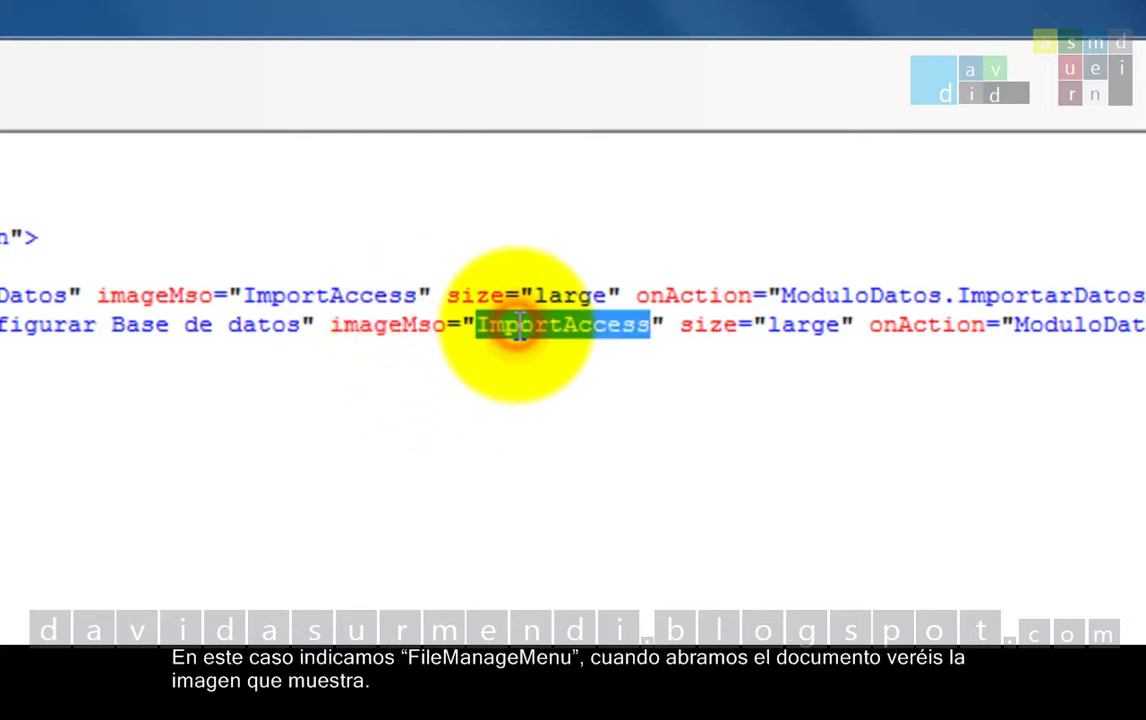
pyautogui.write('F')
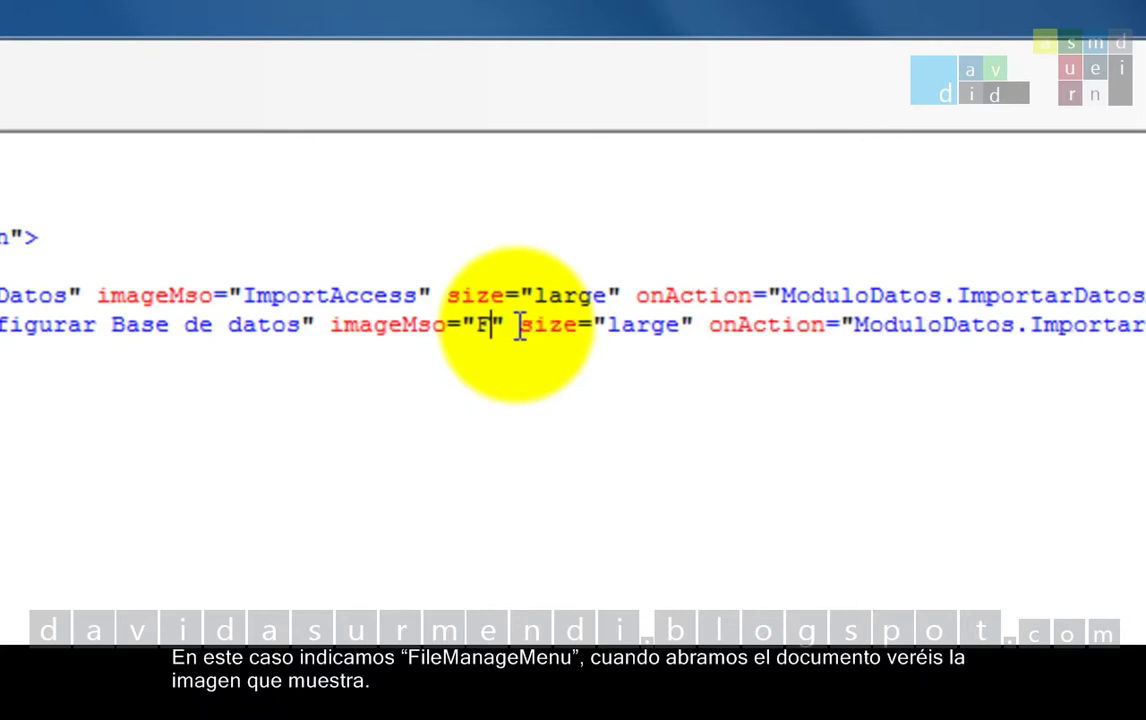
pyautogui.write('ileMan')
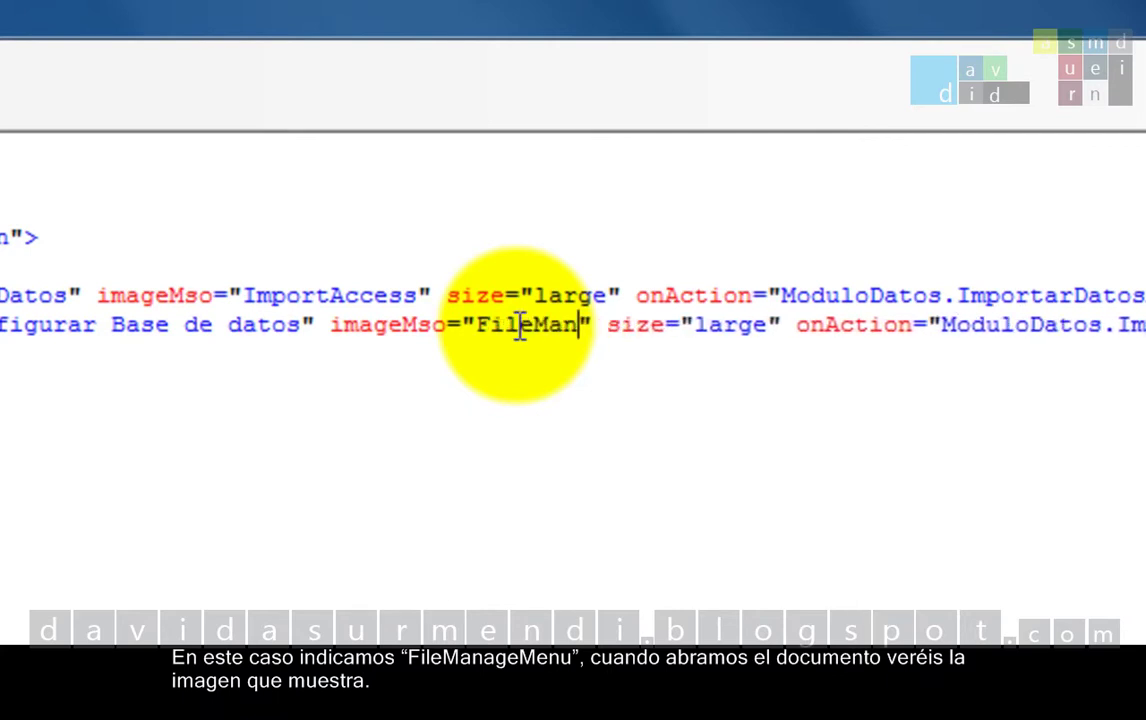
pyautogui.write('age')
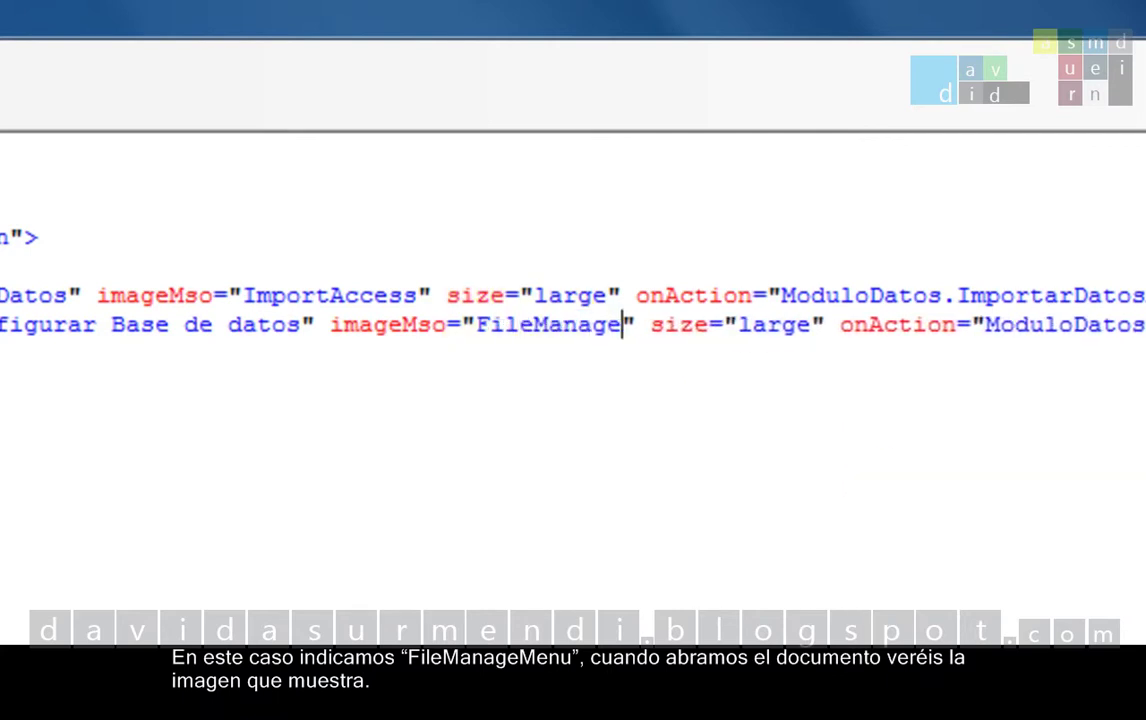
pyautogui.write('r')
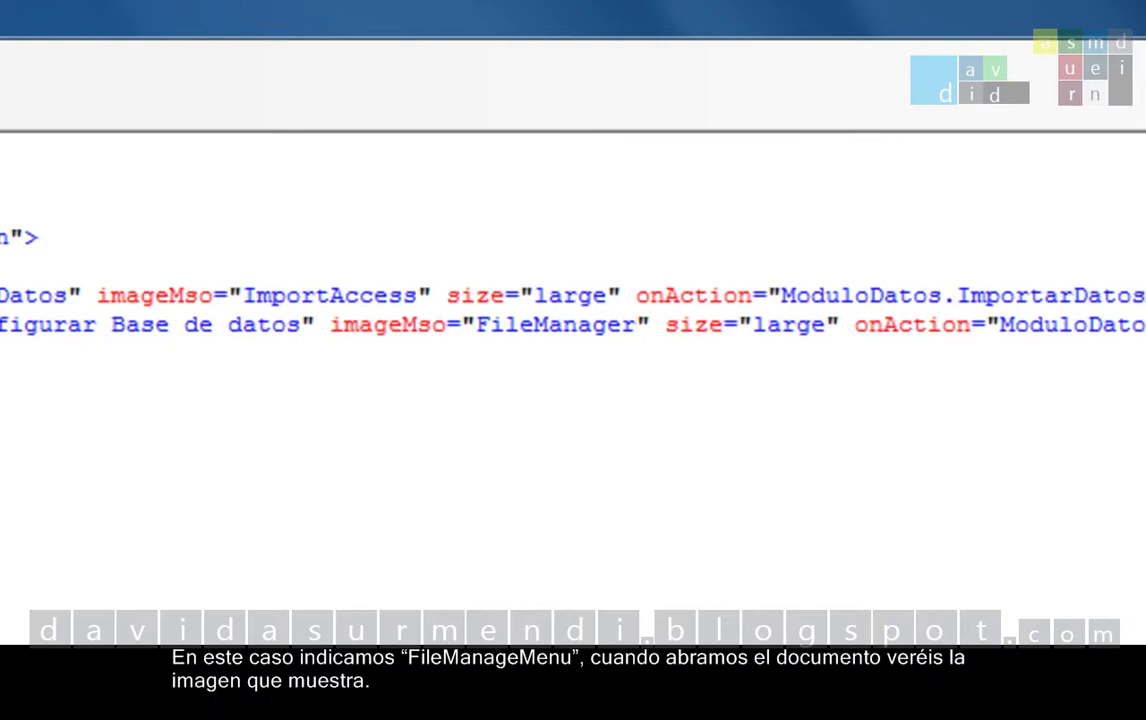
pyautogui.write('Menu')
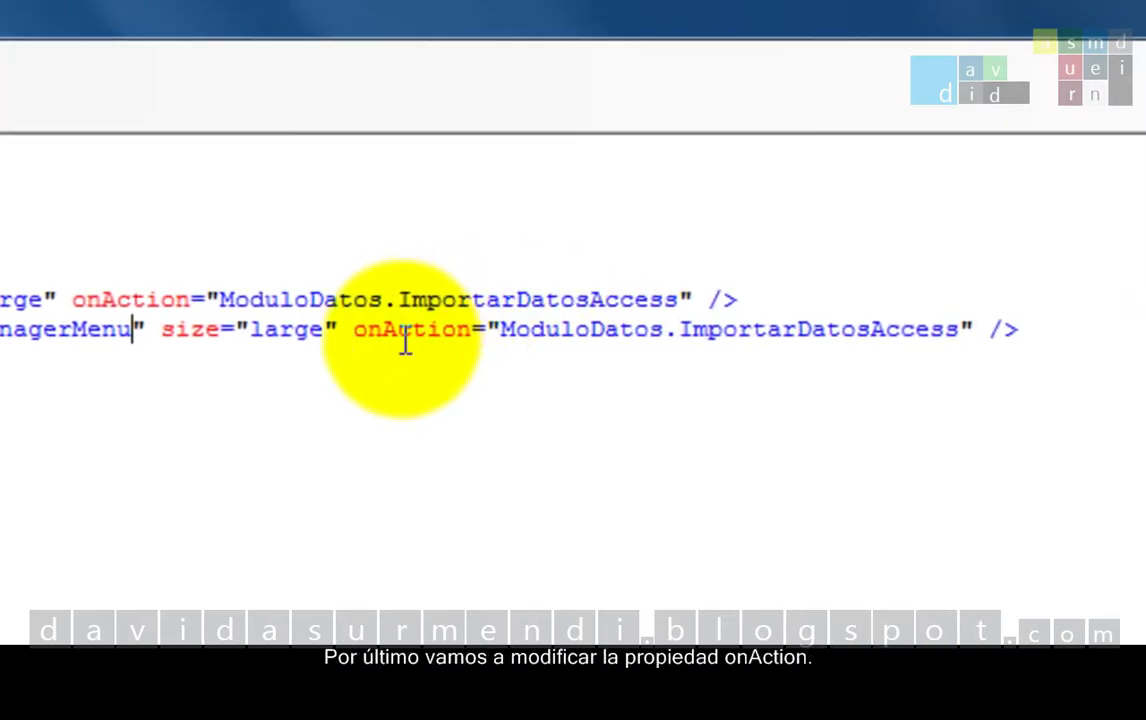
# Replace ImportarDatosAccess in the copied button's onAction with MostrarConfigurarBase.
pyautogui.click(958, 329)
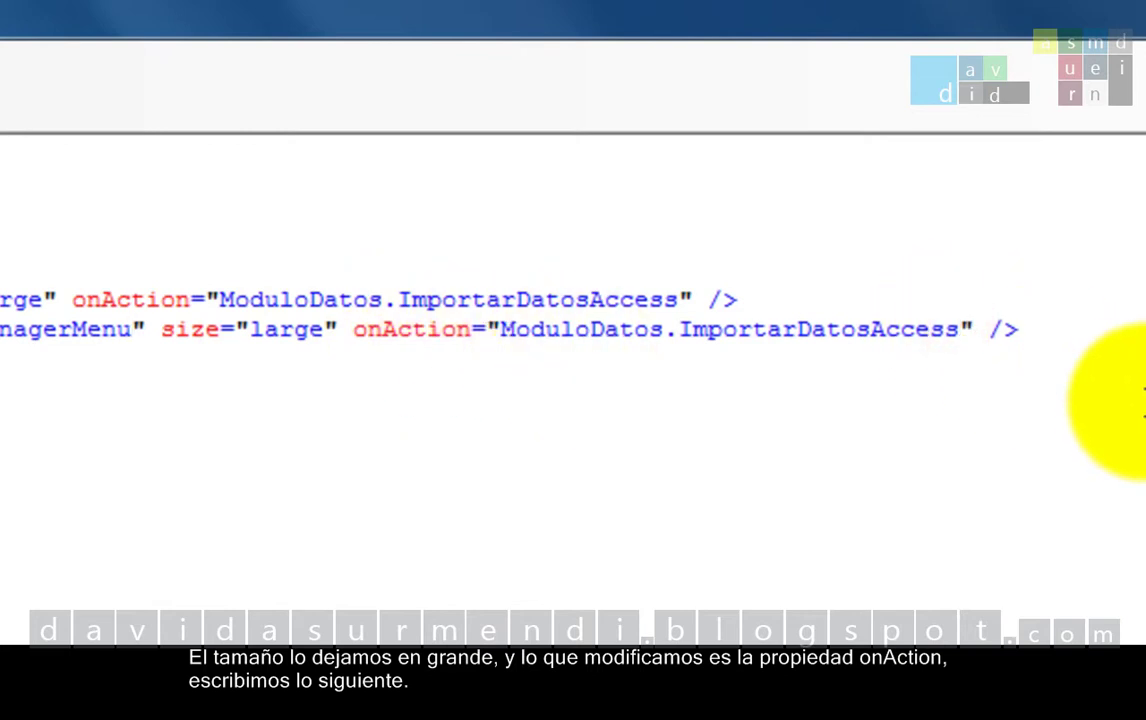
pyautogui.press('BackSpace')
pyautogui.press('BackSpace')
pyautogui.press('BackSpace')
pyautogui.press('BackSpace')
pyautogui.press('BackSpace')
pyautogui.press('BackSpace')
pyautogui.press('BackSpace')
pyautogui.press('BackSpace')
pyautogui.press('BackSpace')
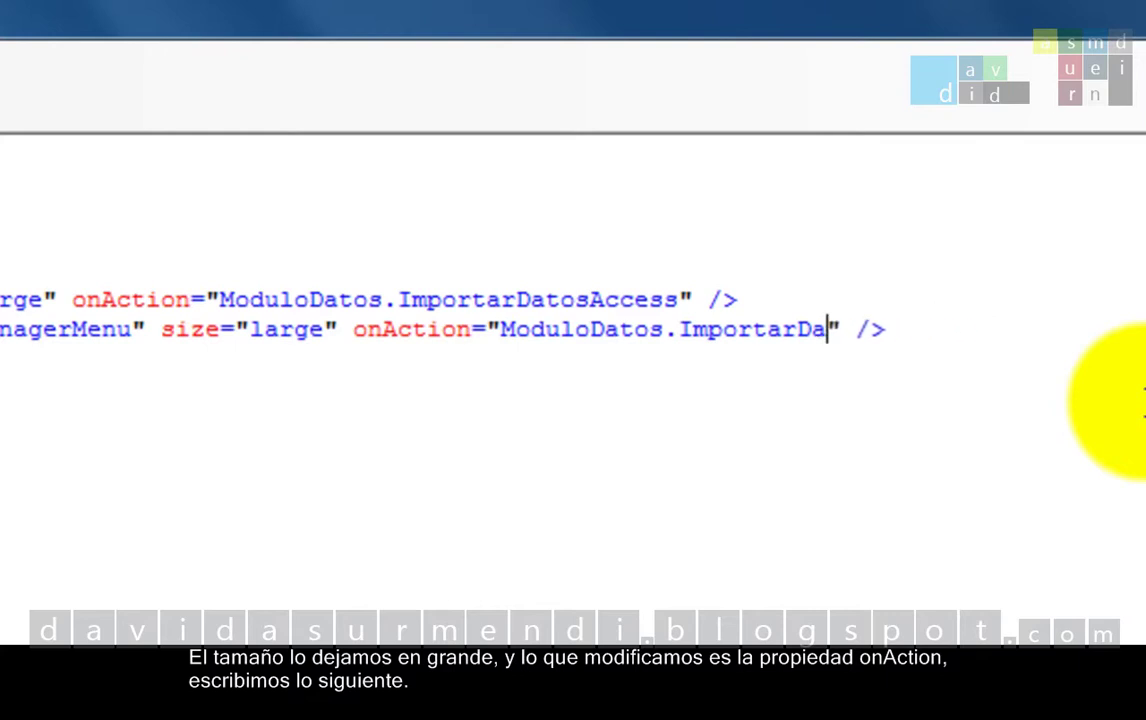
pyautogui.press('BackSpace')
pyautogui.press('BackSpace')
pyautogui.press('BackSpace')
pyautogui.press('BackSpace')
pyautogui.press('BackSpace')
pyautogui.press('BackSpace')
pyautogui.press('BackSpace')
pyautogui.press('BackSpace')
pyautogui.press('BackSpace')
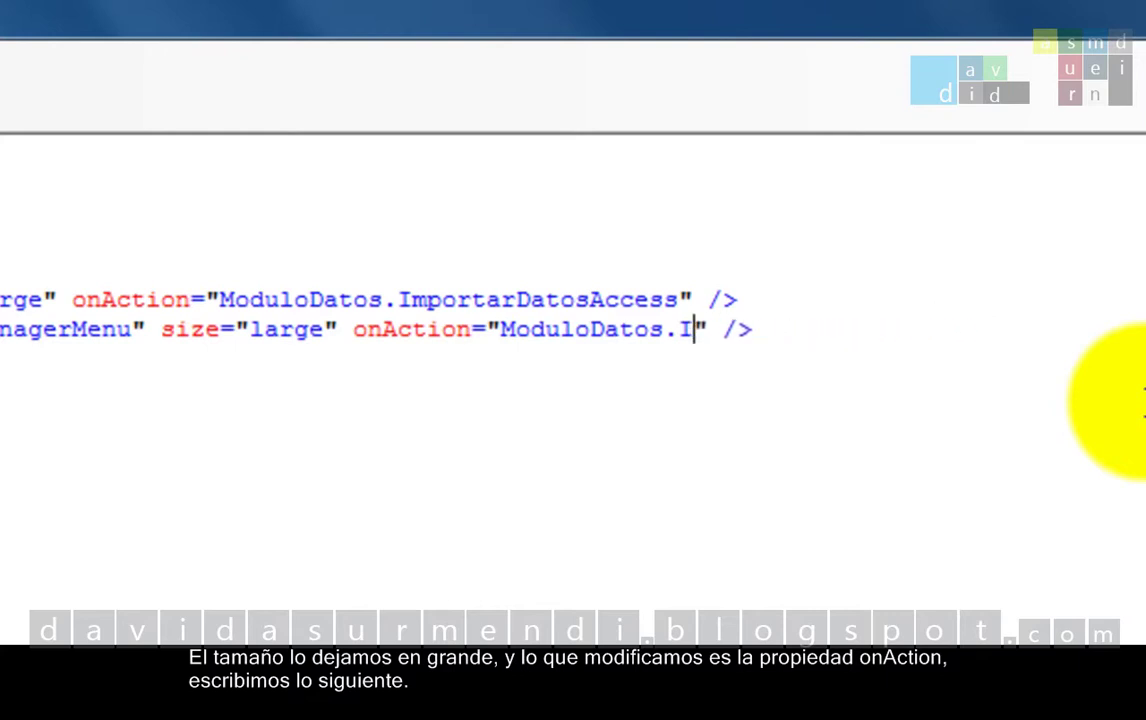
pyautogui.press('BackSpace')
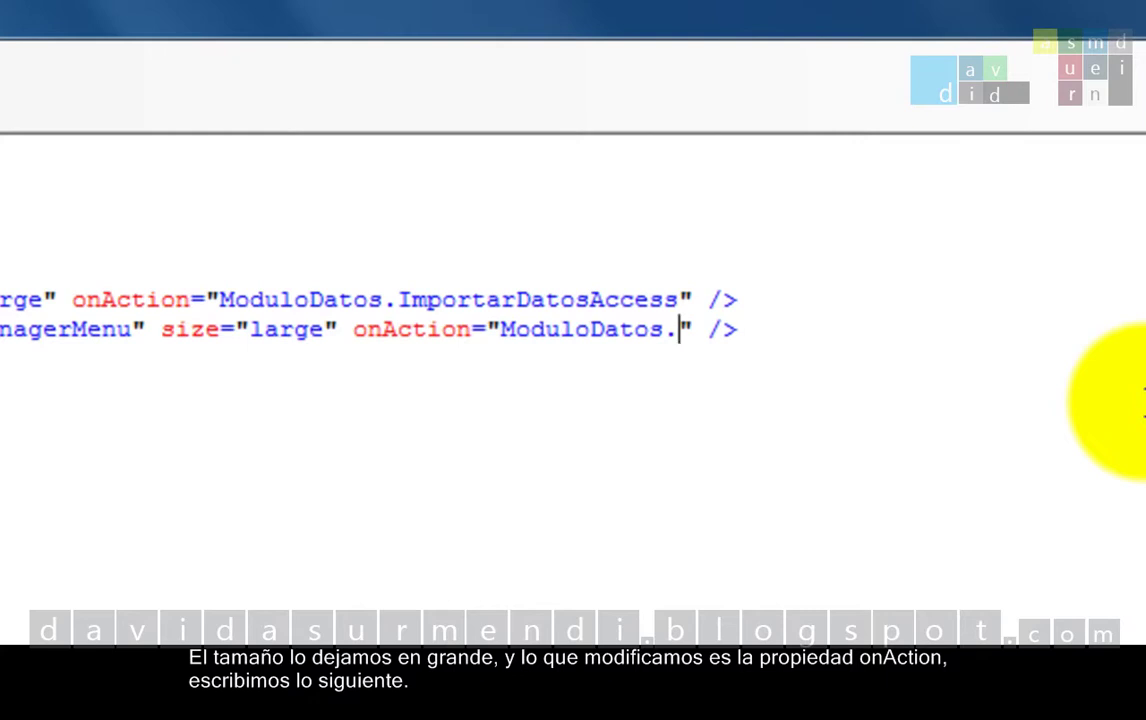
pyautogui.write('Mostrar')
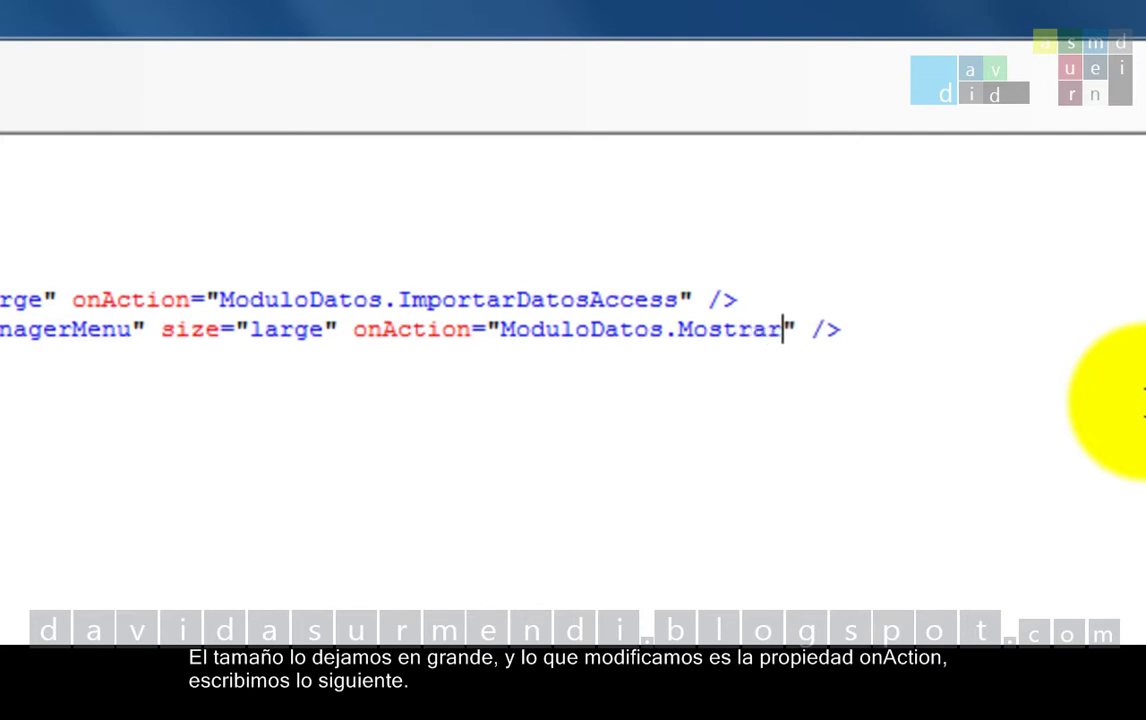
pyautogui.write('Configur')
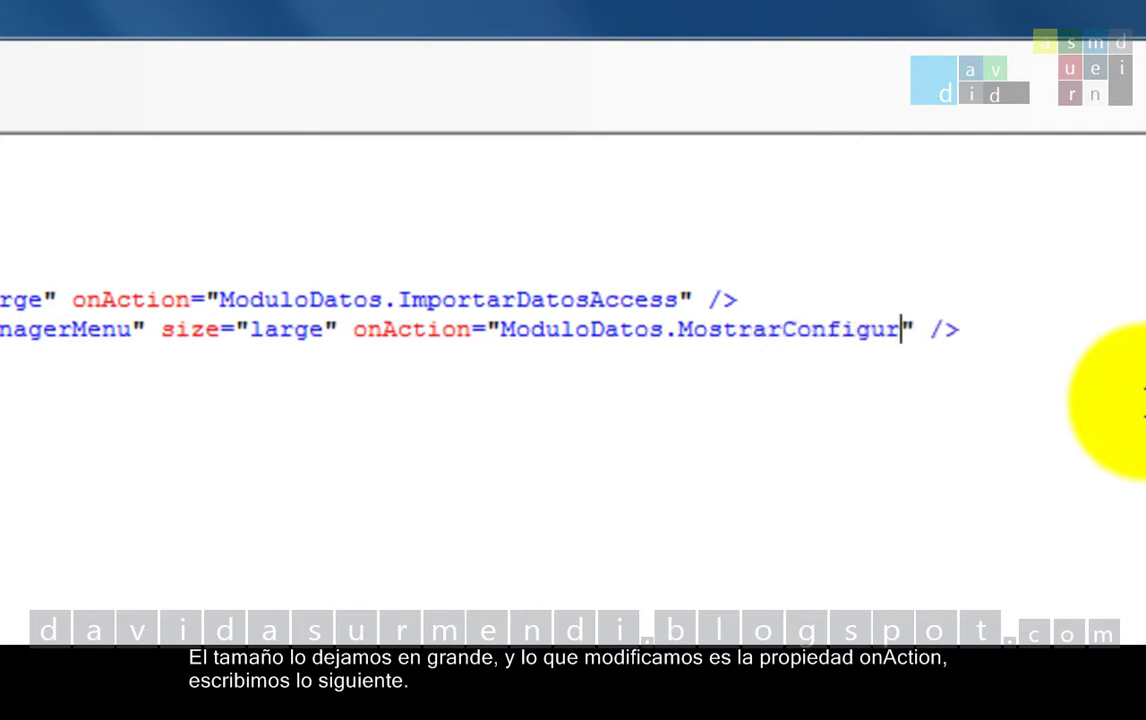
pyautogui.write('arBase')
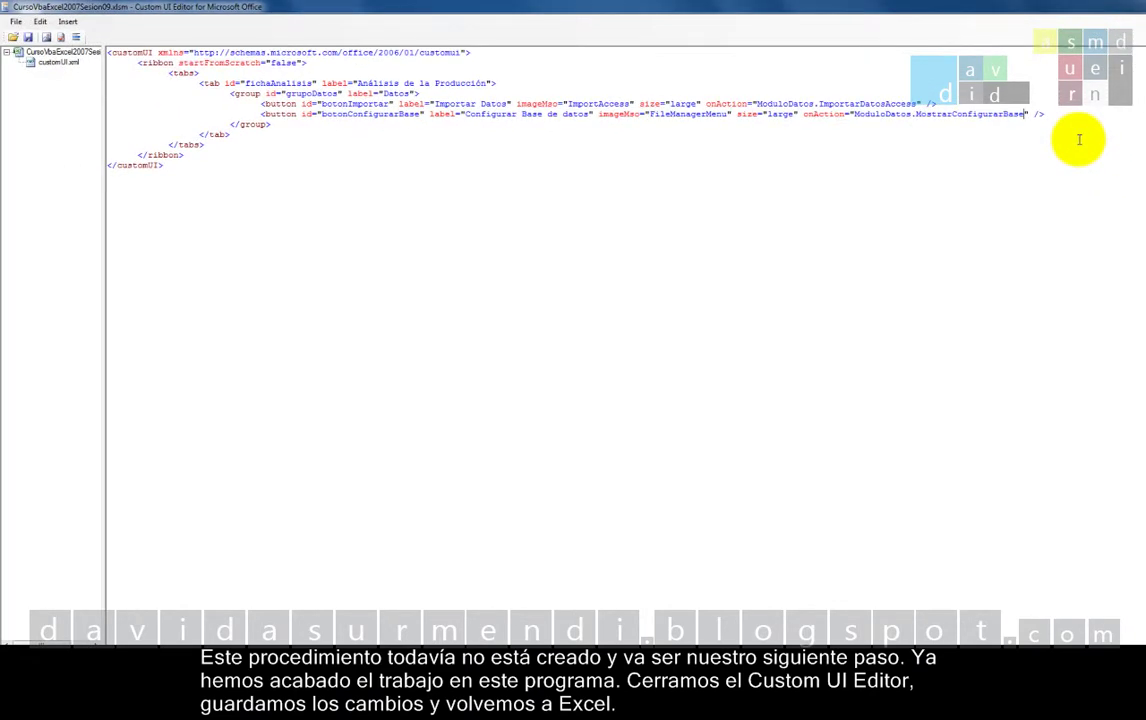
# Save the ribbon changes in Custom UI Editor and reopen CursoVbaExcel2007Sesion09.xlsm in Excel 2007.
pyautogui.click(1133, 7)
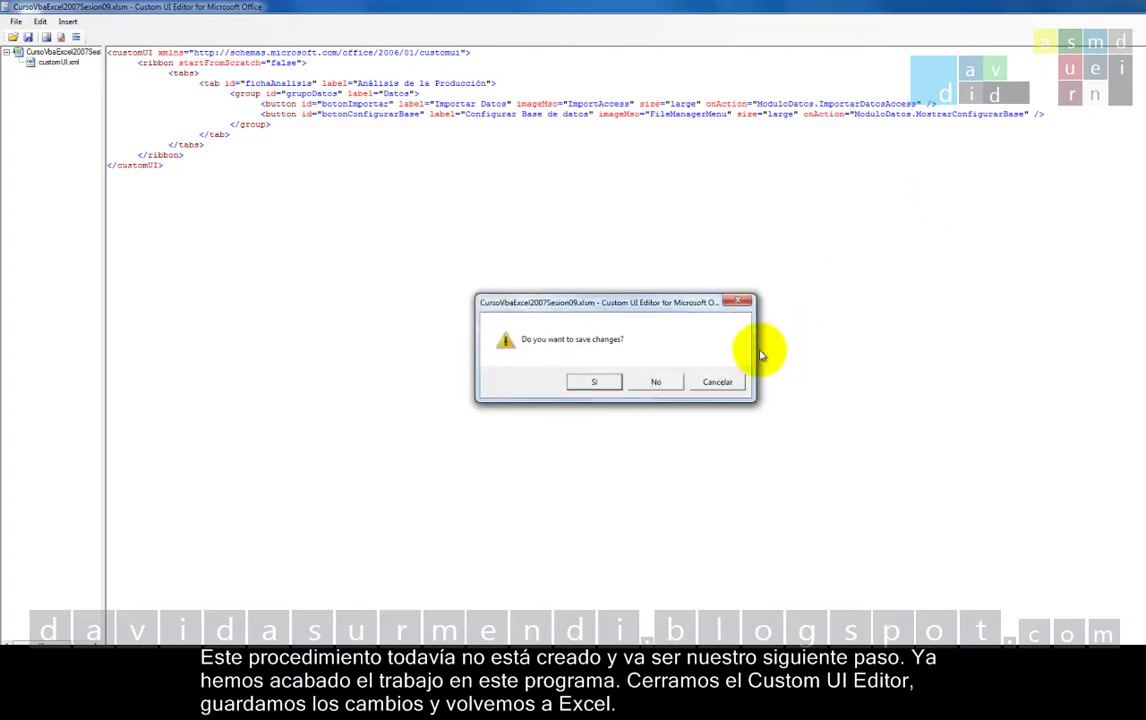
pyautogui.click(598, 381)
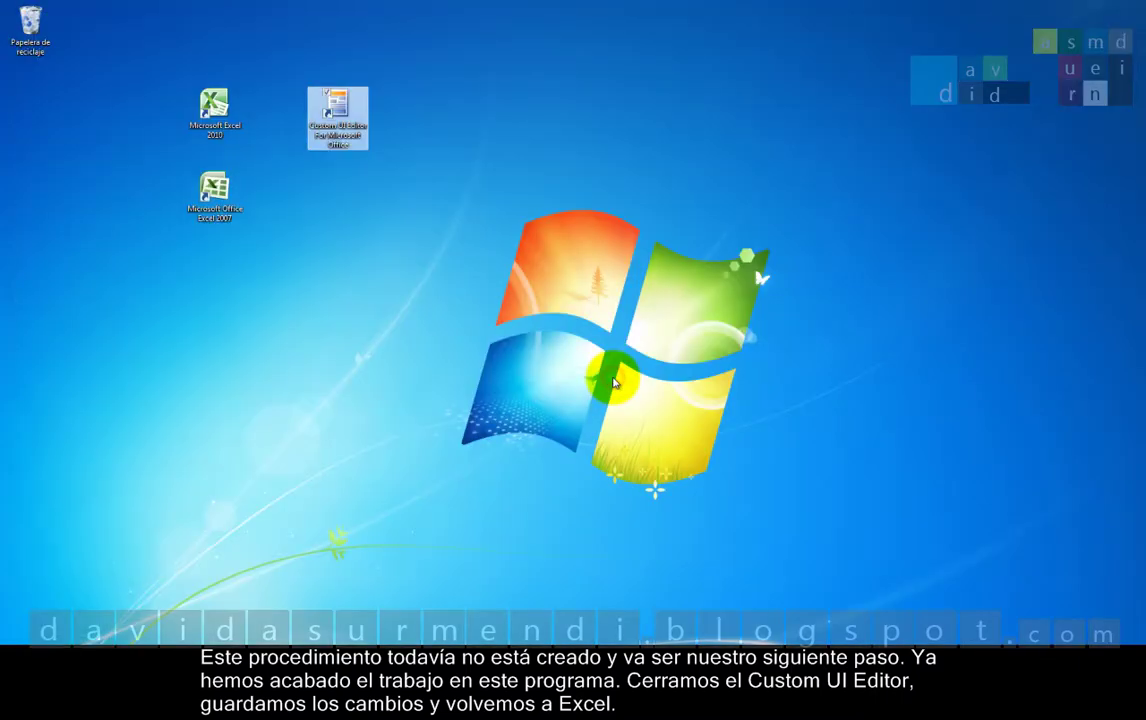
pyautogui.doubleClick(212, 193)
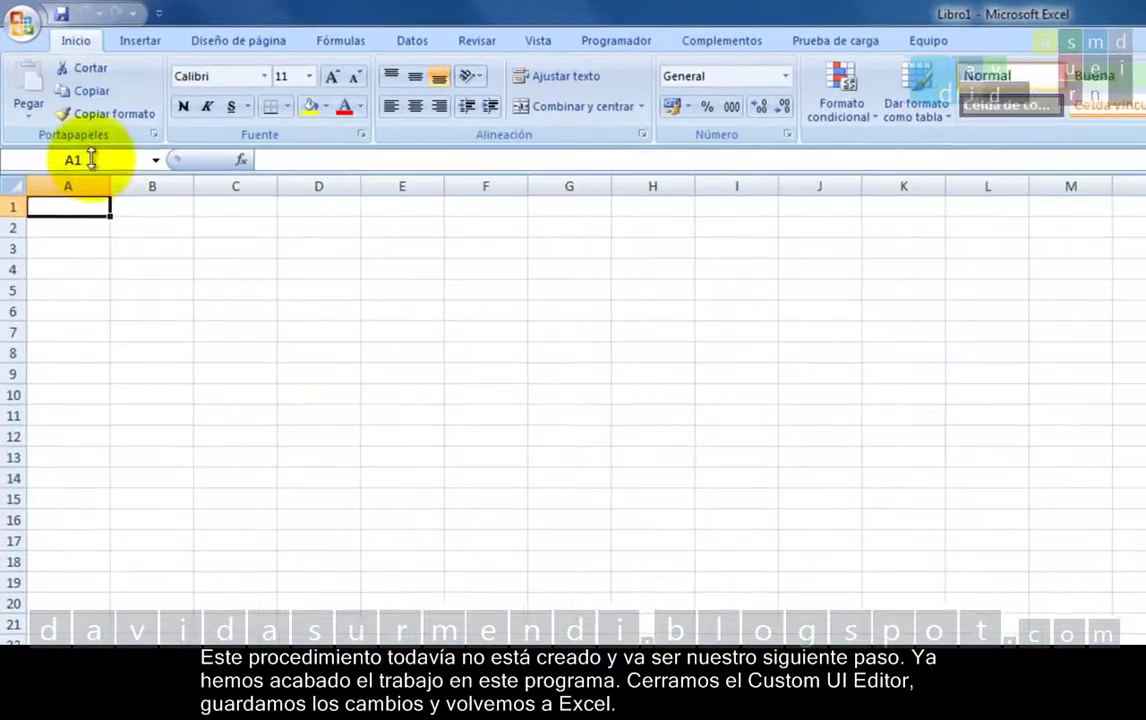
pyautogui.click(28, 28)
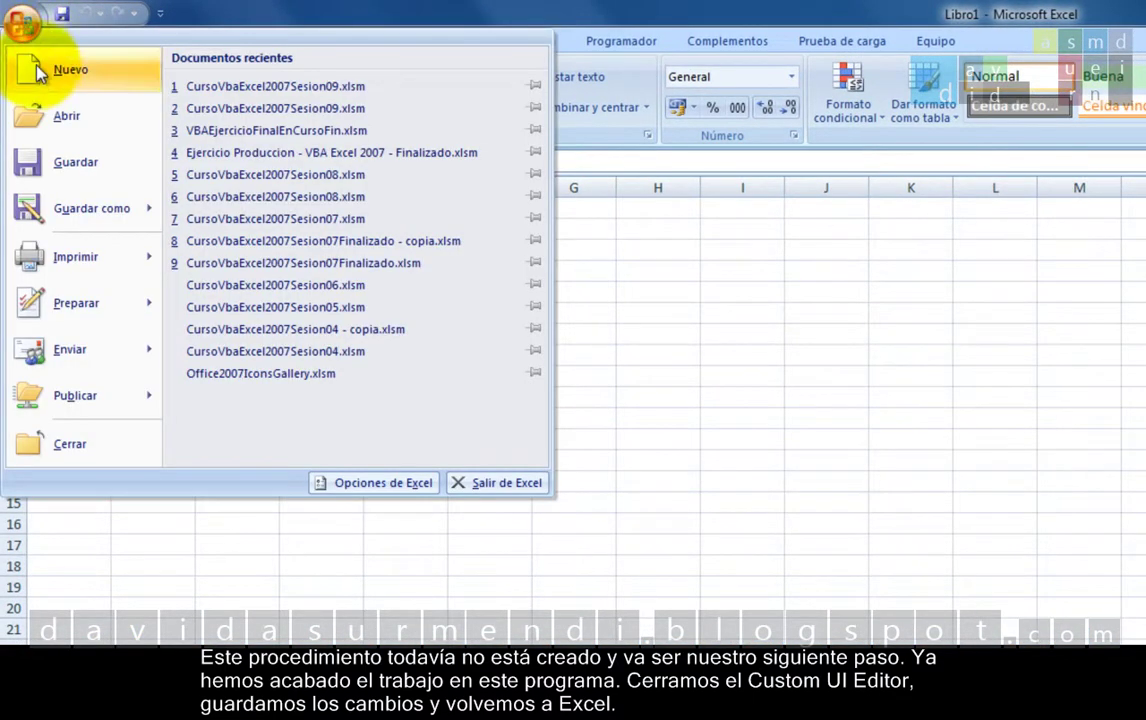
pyautogui.click(39, 113)
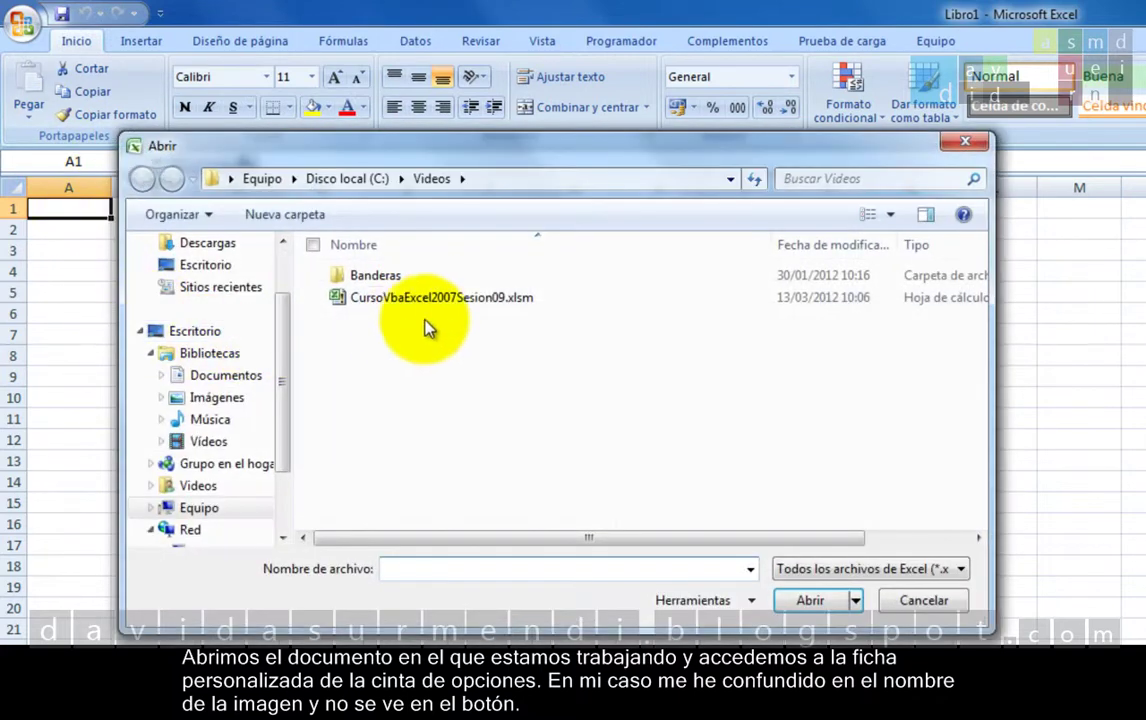
pyautogui.doubleClick(445, 305)
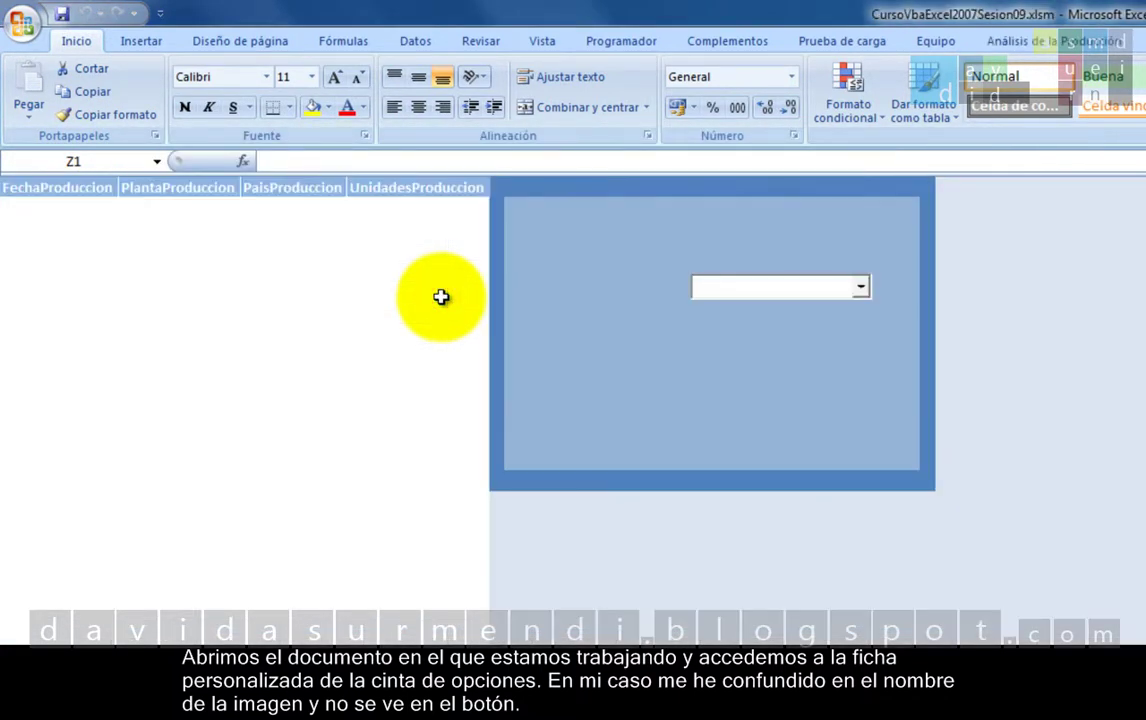
# Check the new Configurar Base de datos button on the custom tab, then close Excel saving changes.
pyautogui.click(1055, 42)
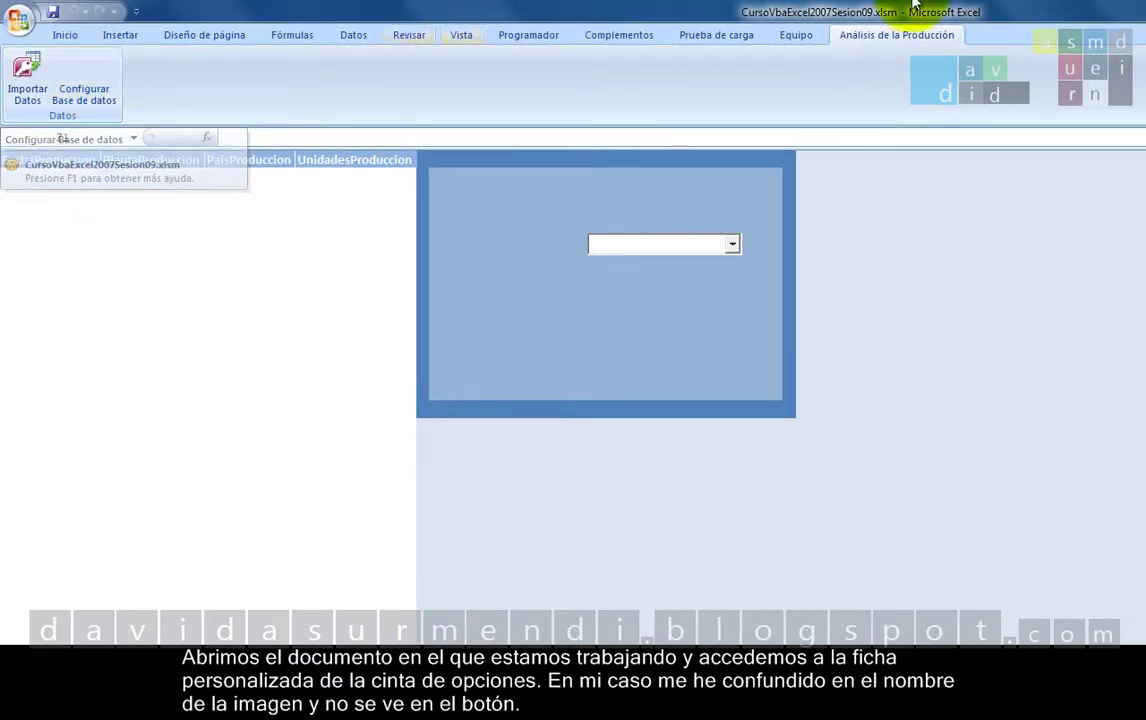
pyautogui.hotkey('alt', 'F4')
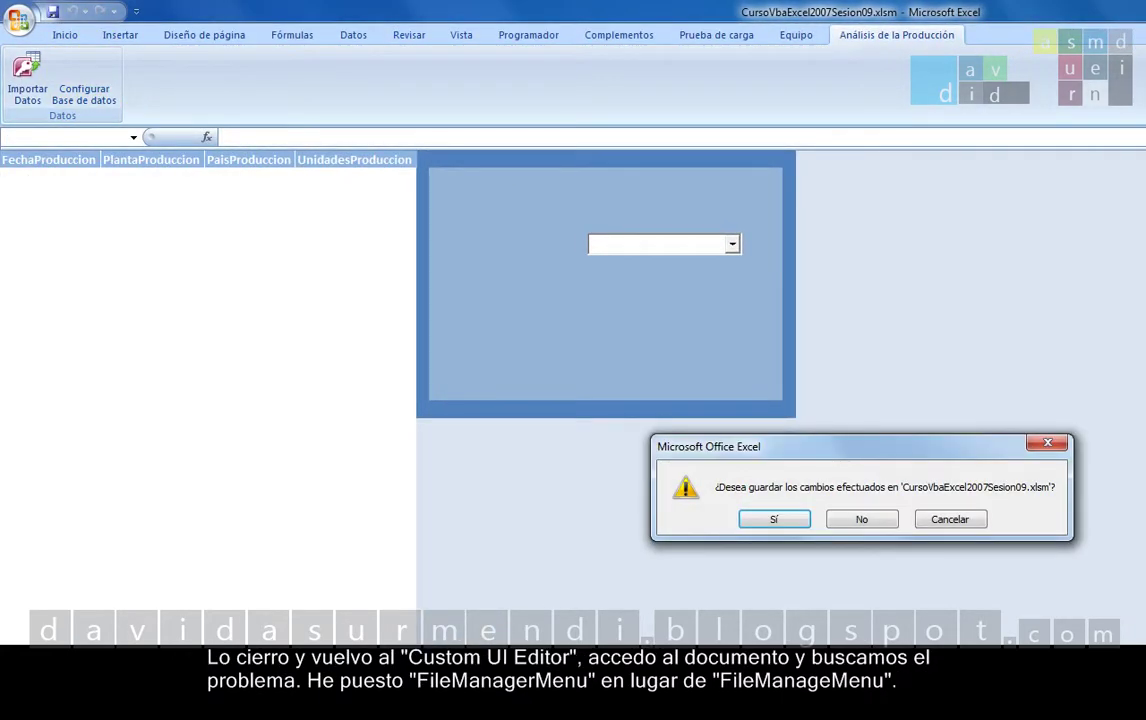
pyautogui.click(778, 519)
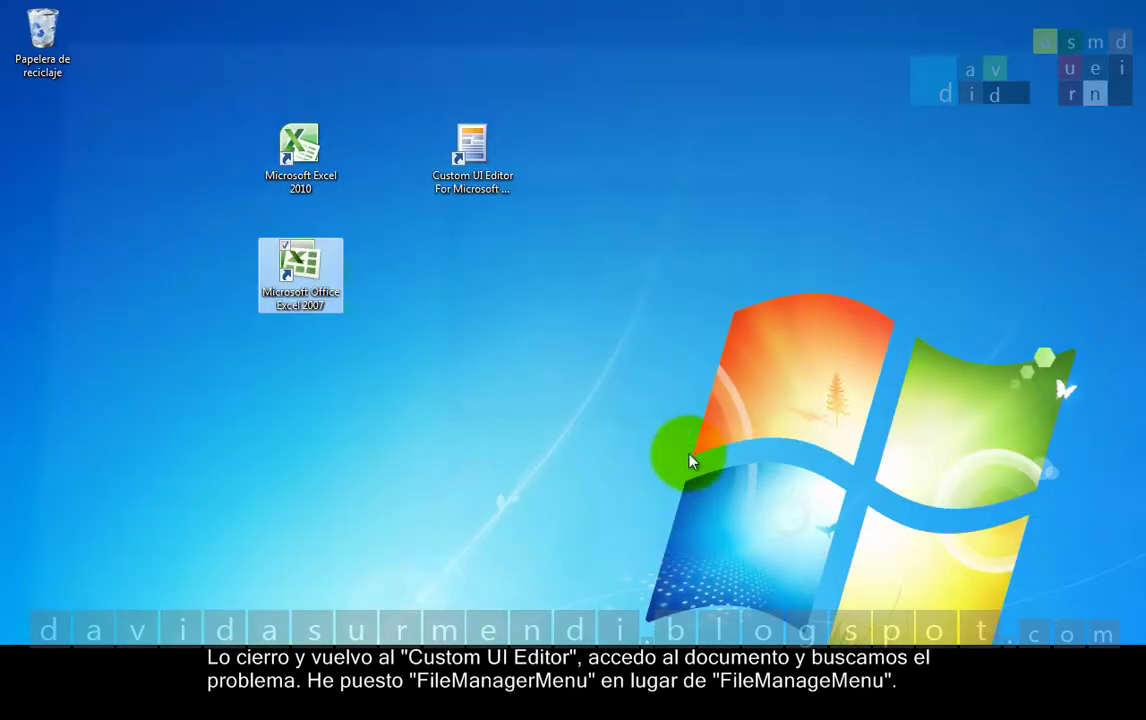
# Open the workbook's customUI.xml in Custom UI Editor and maximize the editor window.
pyautogui.doubleClick(470, 150)
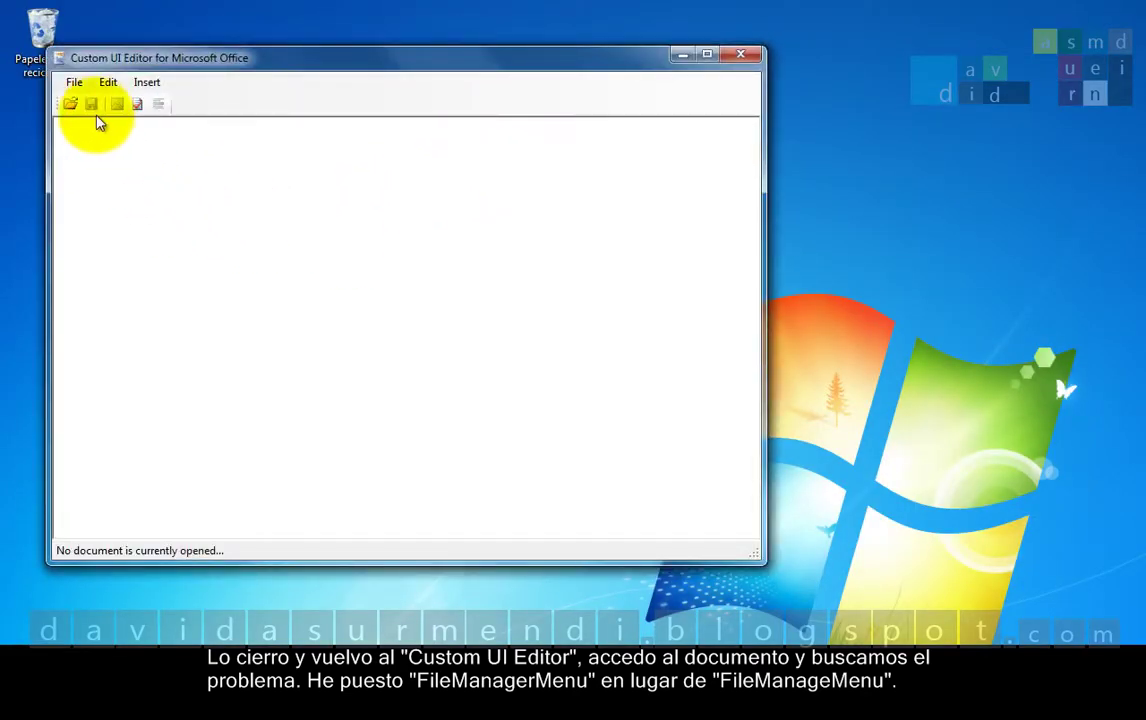
pyautogui.click(70, 105)
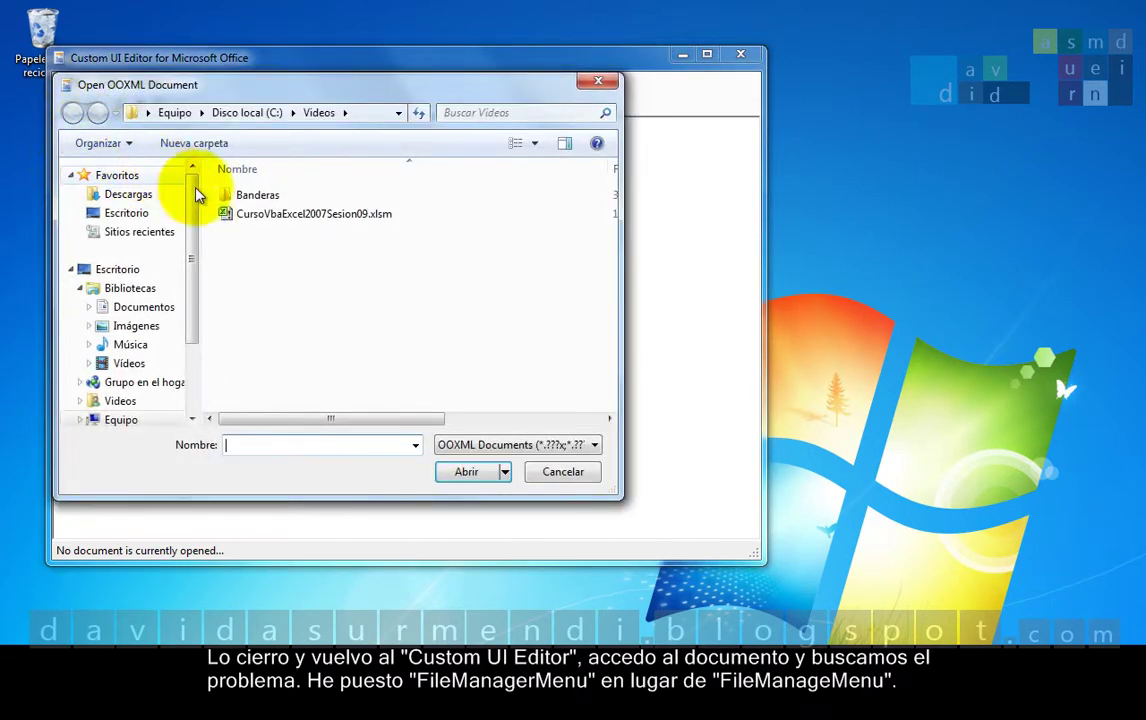
pyautogui.doubleClick(243, 216)
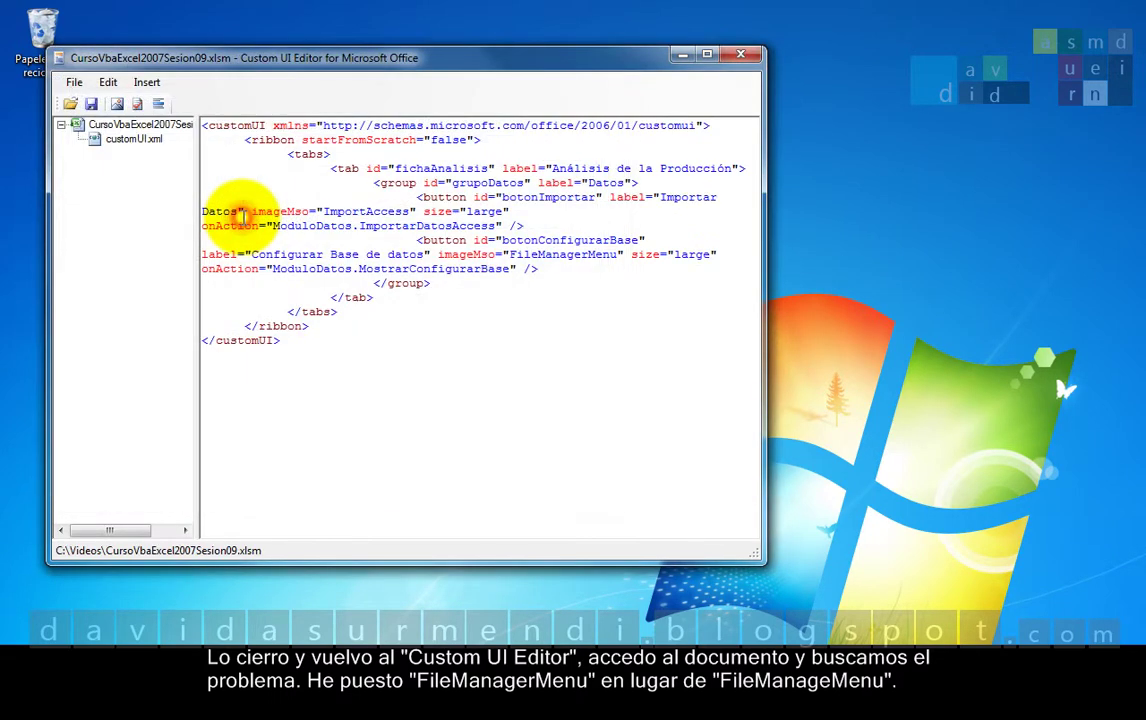
pyautogui.click(706, 54)
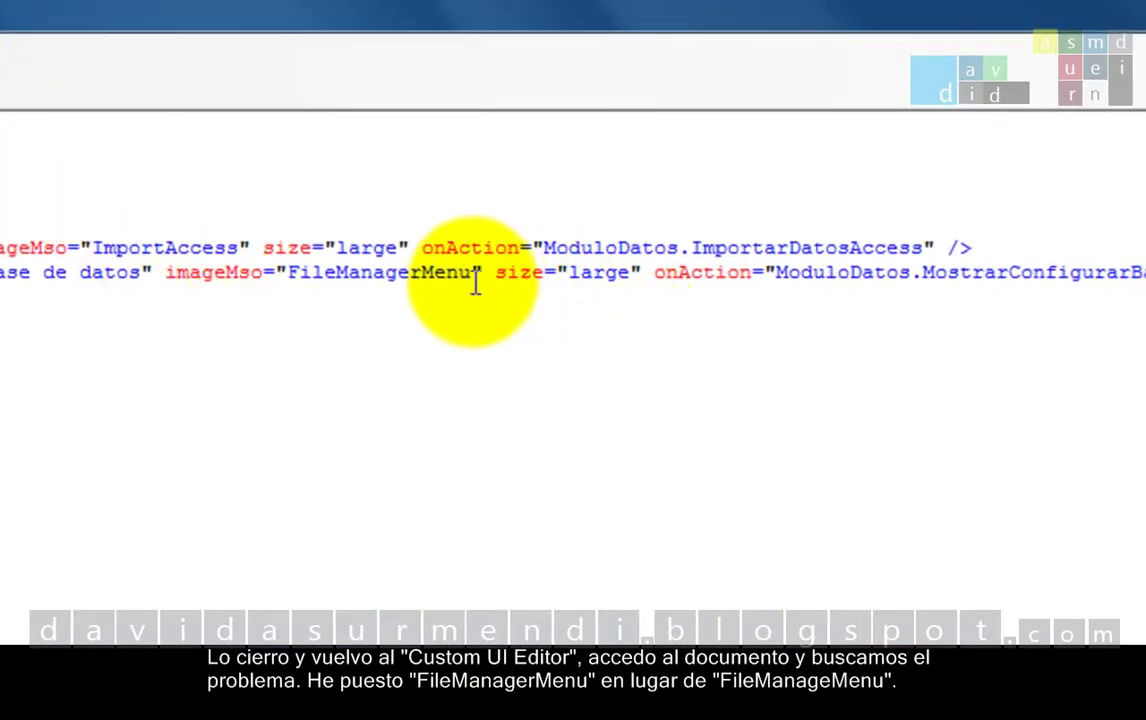
# Change the button image name FileManagerMenu to FileManageMenu and save the XML.
pyautogui.click(425, 268)
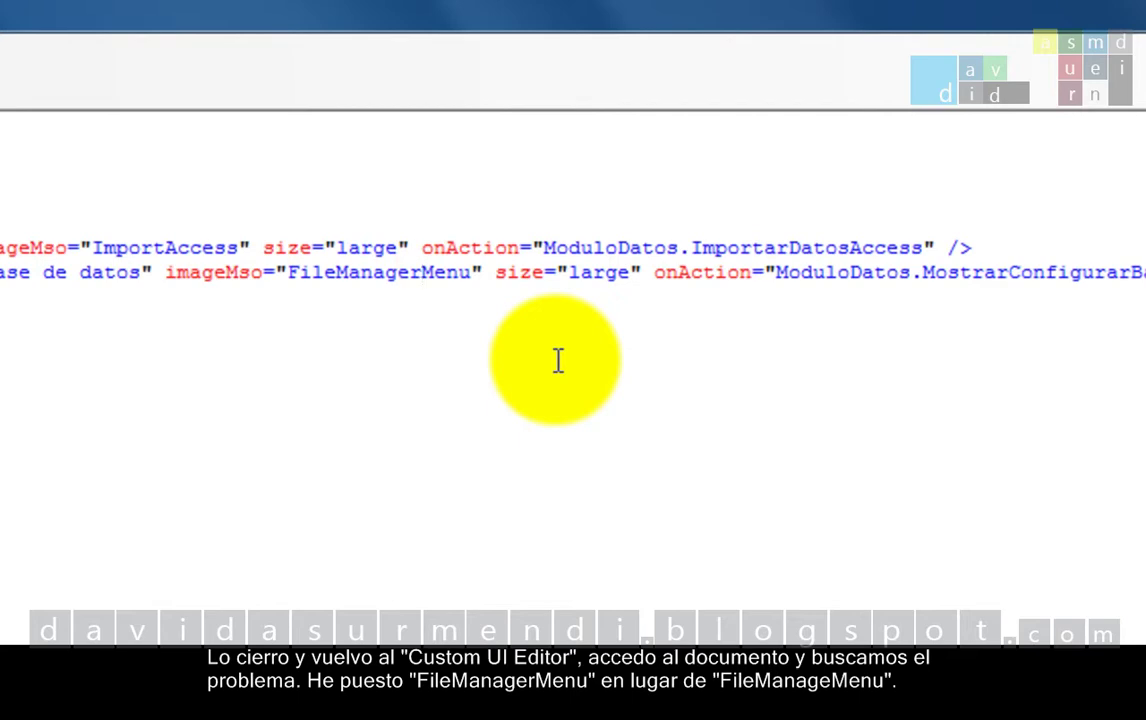
pyautogui.press('BackSpace')
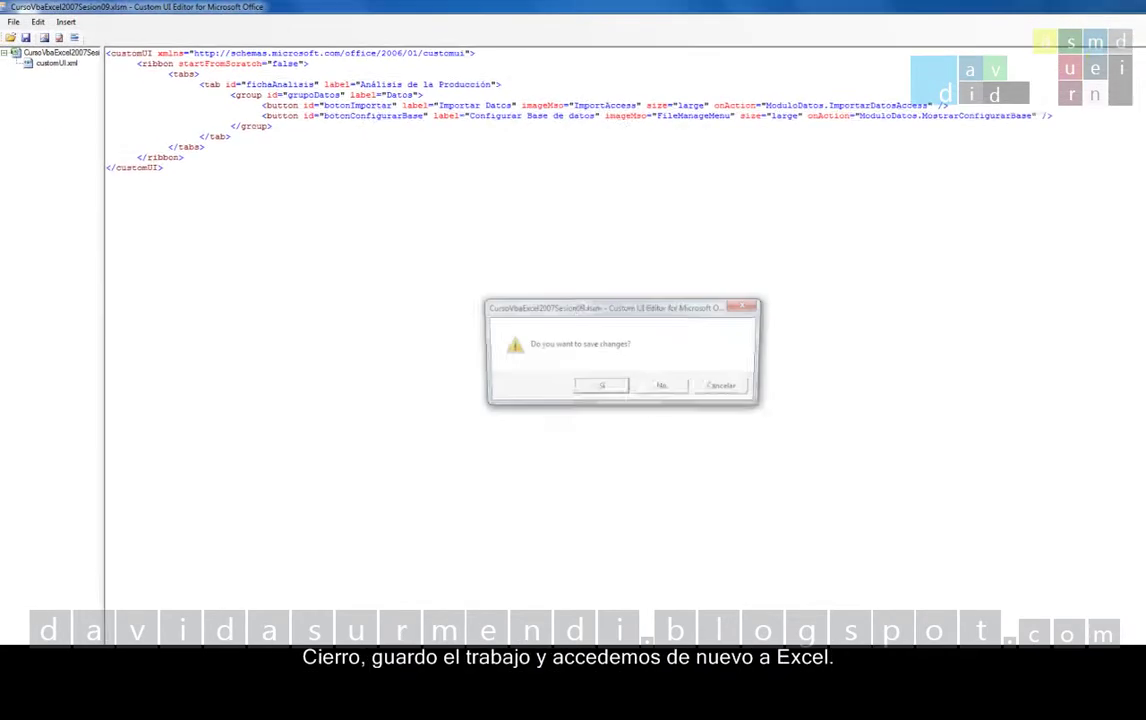
pyautogui.click(599, 387)
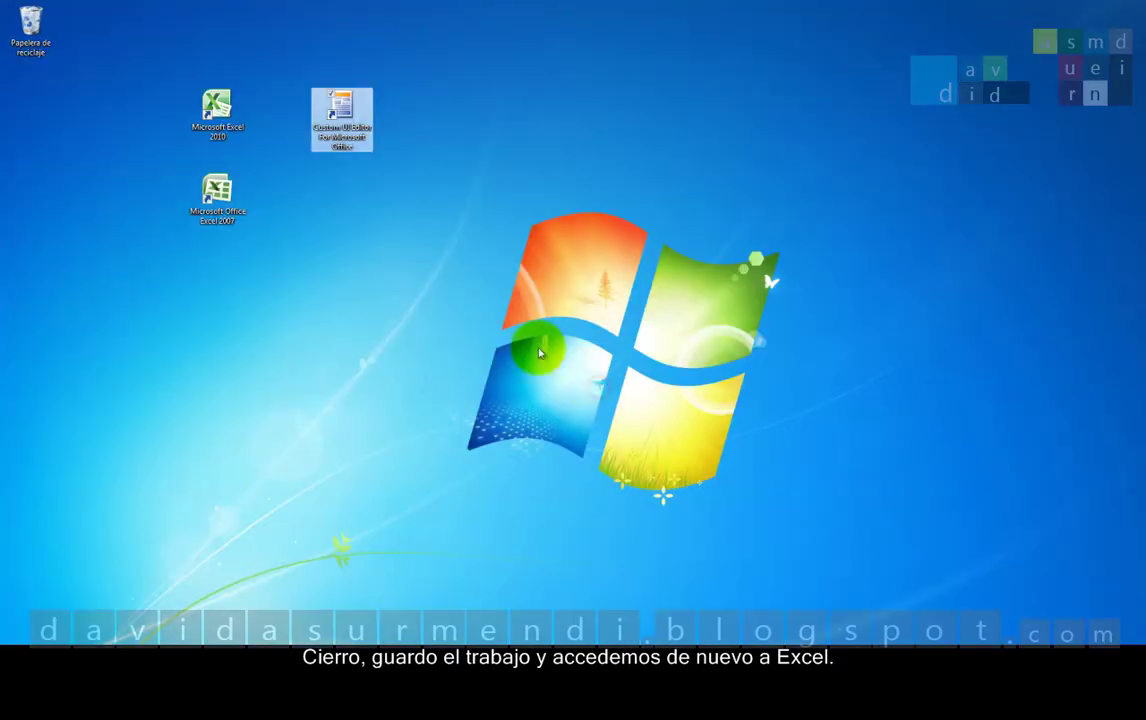
pyautogui.doubleClick(214, 195)
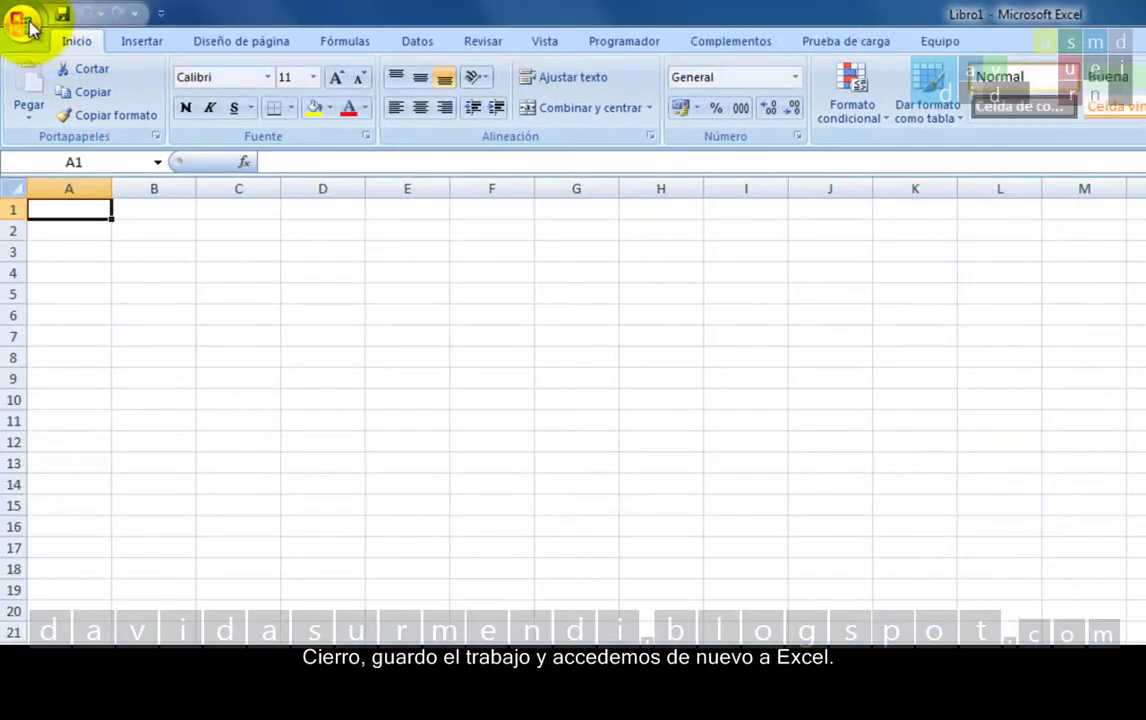
# Reopen CursoVbaExcel2007Sesion09.xlsm and check the icons on the Análisis de la Producción tab.
pyautogui.click(24, 22)
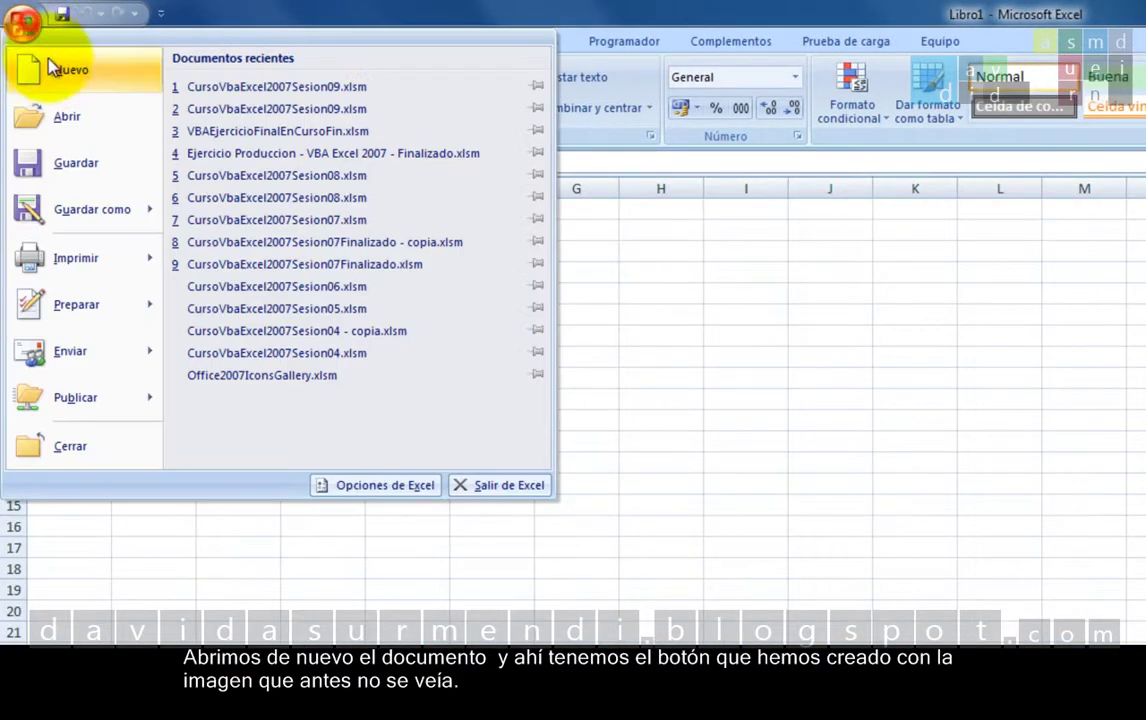
pyautogui.click(64, 116)
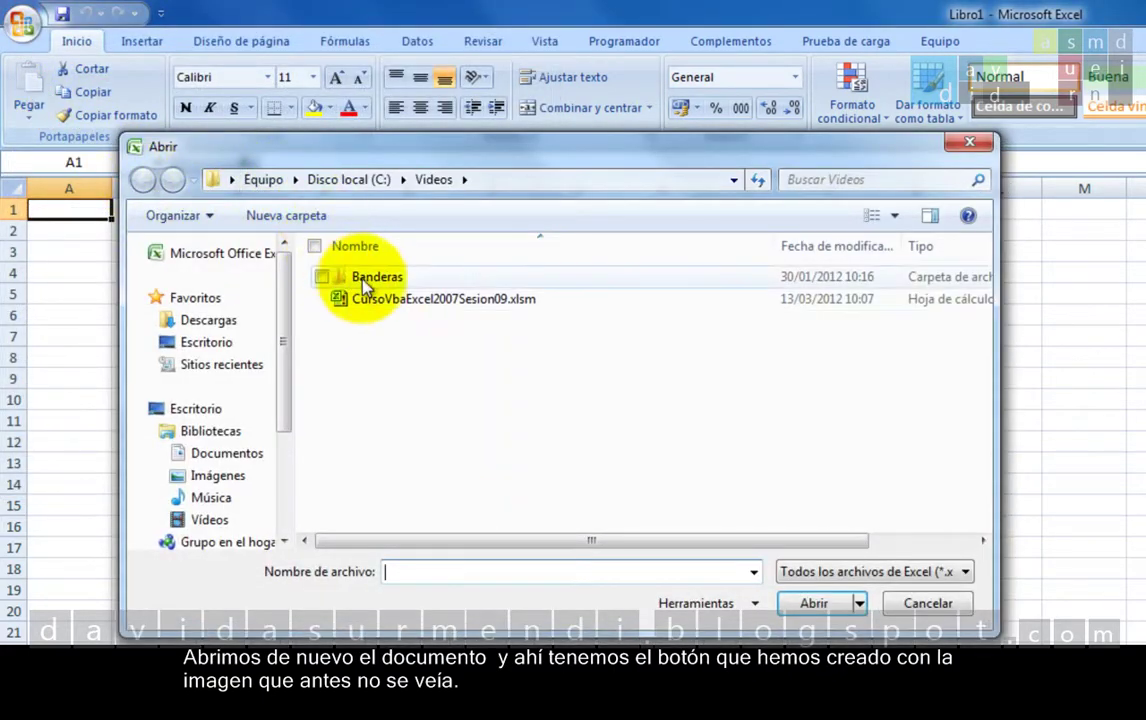
pyautogui.doubleClick(395, 299)
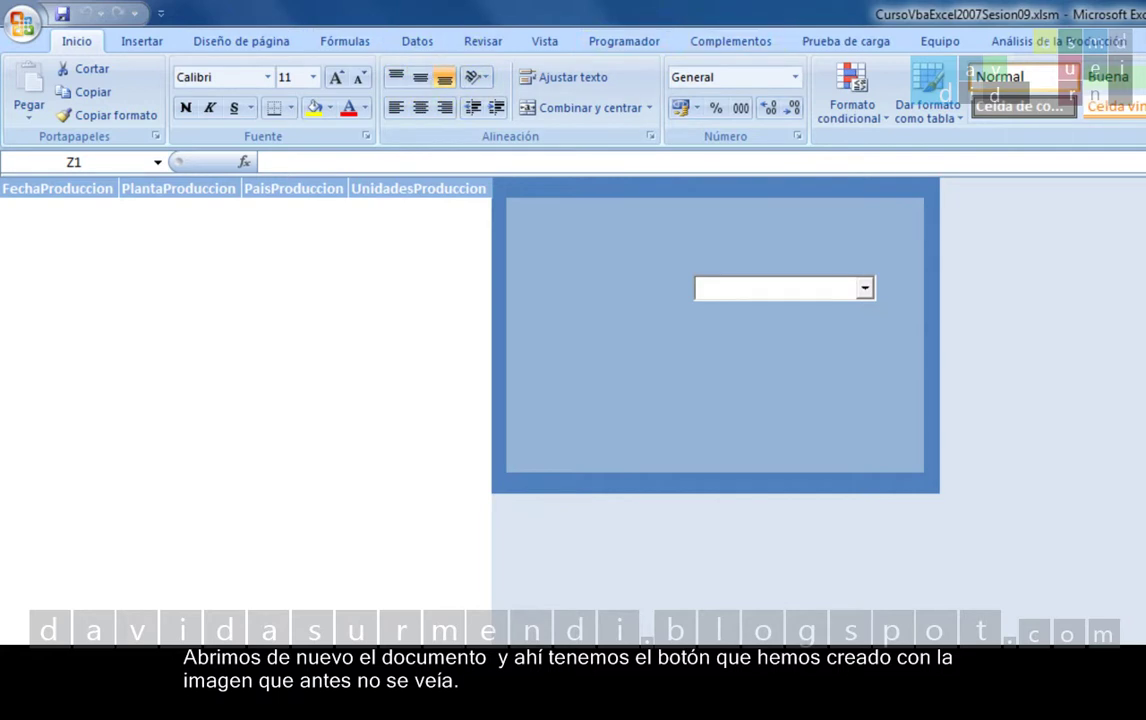
pyautogui.click(1094, 41)
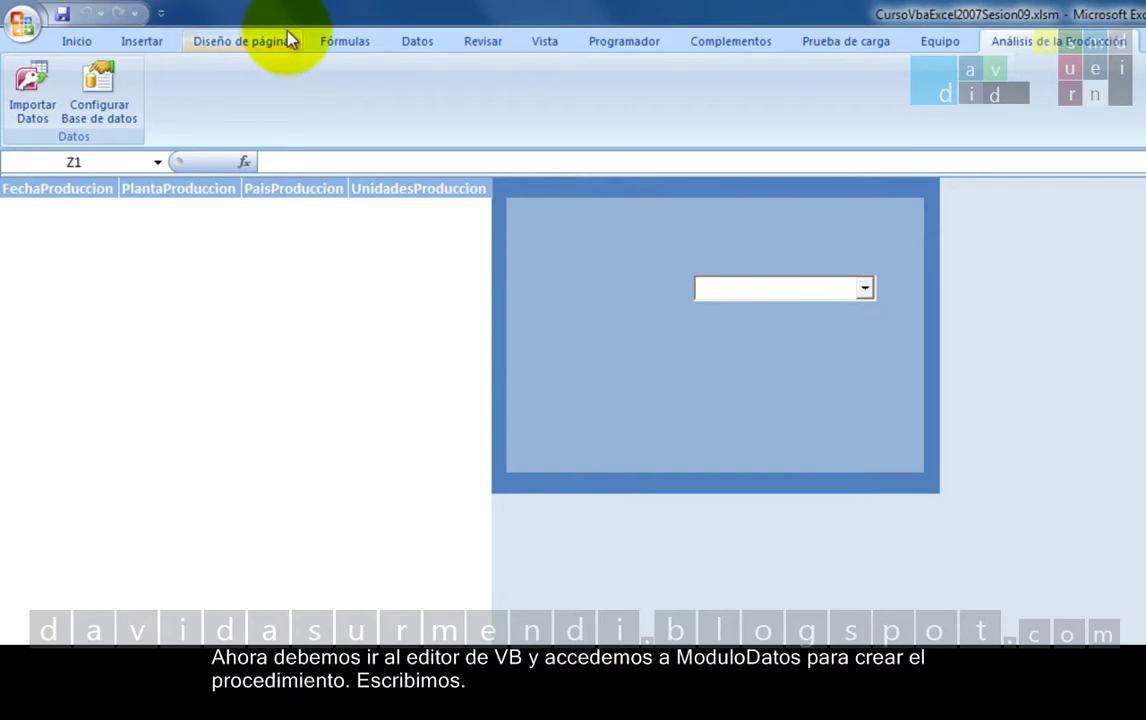
# Launch the Visual Basic editor from Programador, maximized, and display the ModuloDatos module under Módulos.
pyautogui.click(620, 41)
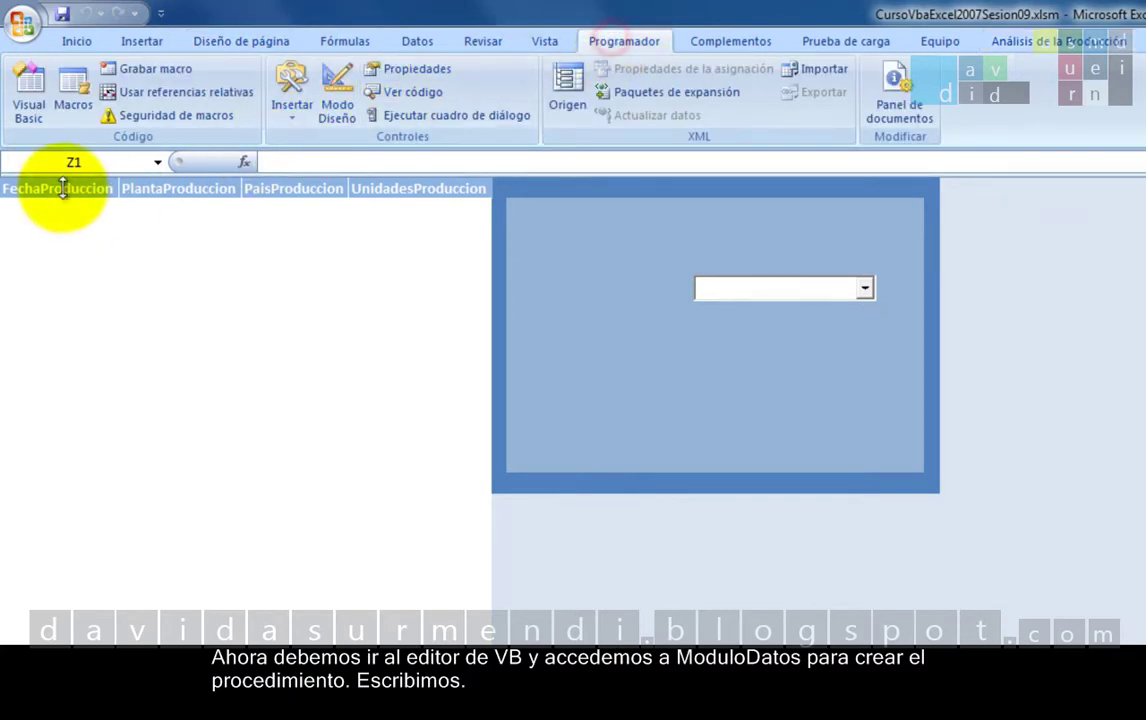
pyautogui.click(53, 112)
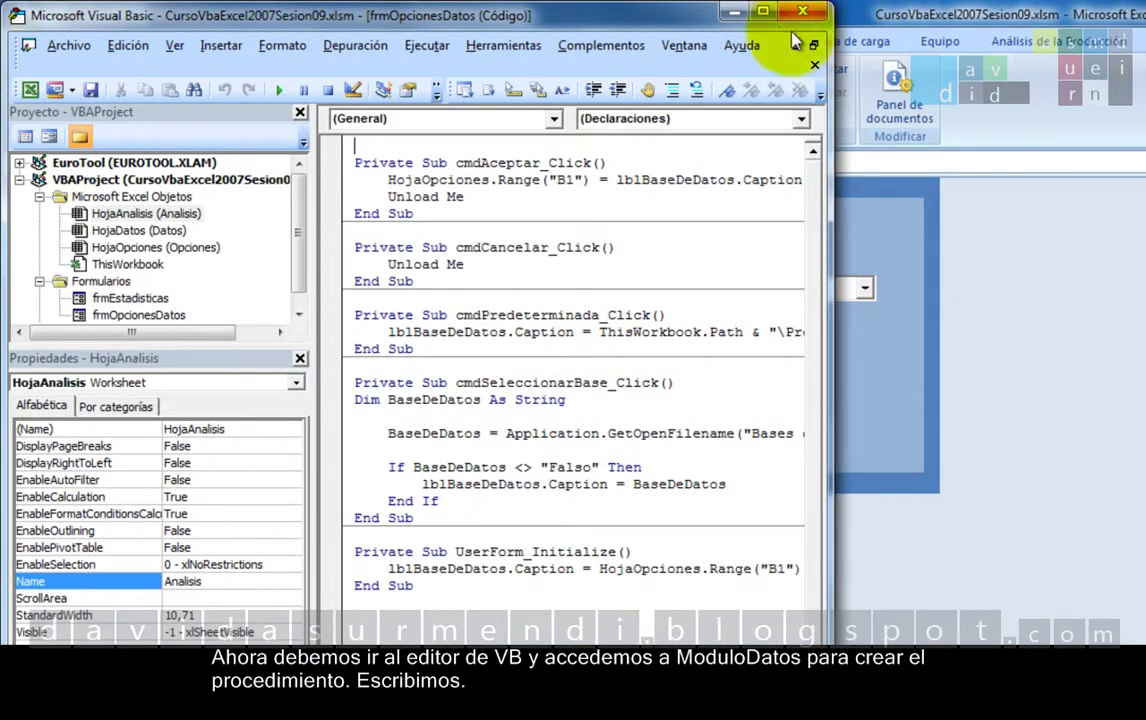
pyautogui.click(762, 12)
pyautogui.doubleClick(83, 306)
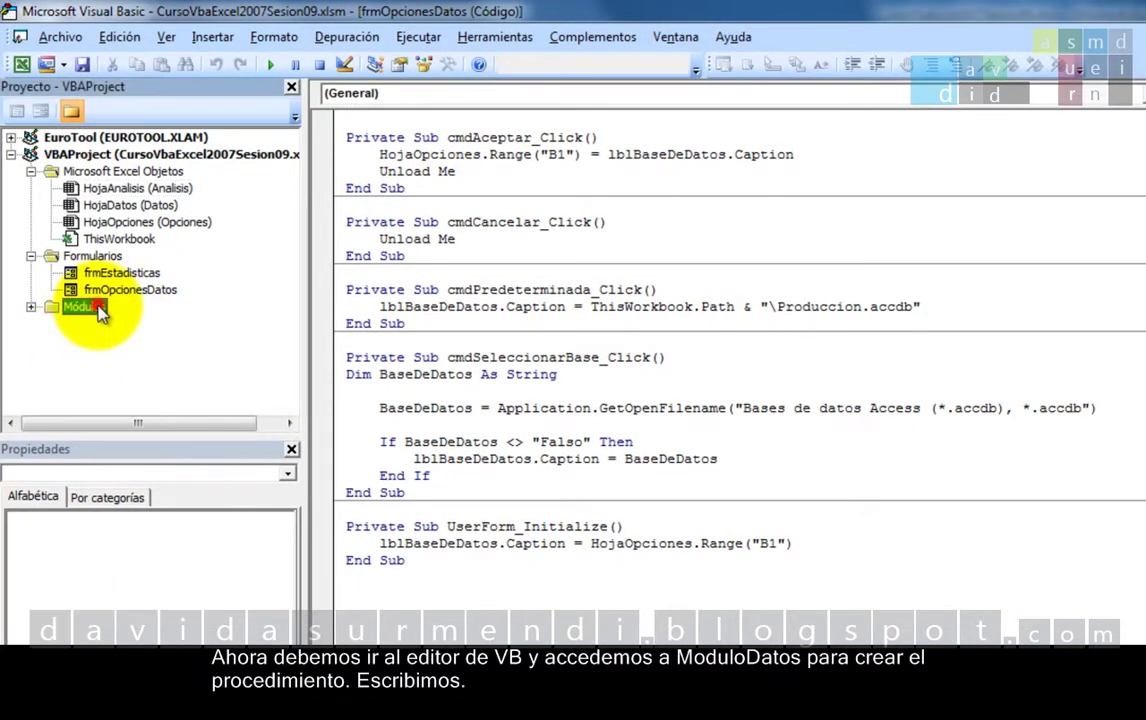
pyautogui.doubleClick(92, 341)
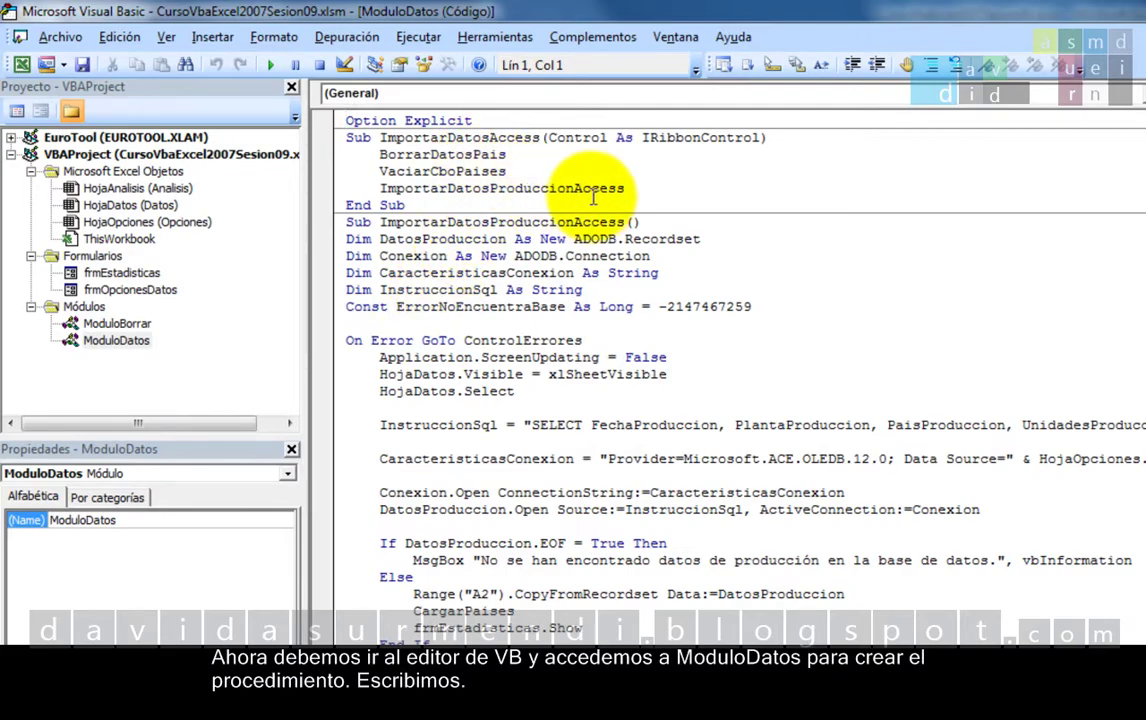
# Add a new Sub MostrarConfigurarBase(Control As IRibbonControl) below the ImportarDatosAccess procedure.
pyautogui.click(588, 190)
pyautogui.click(588, 203)
pyautogui.press('Return')
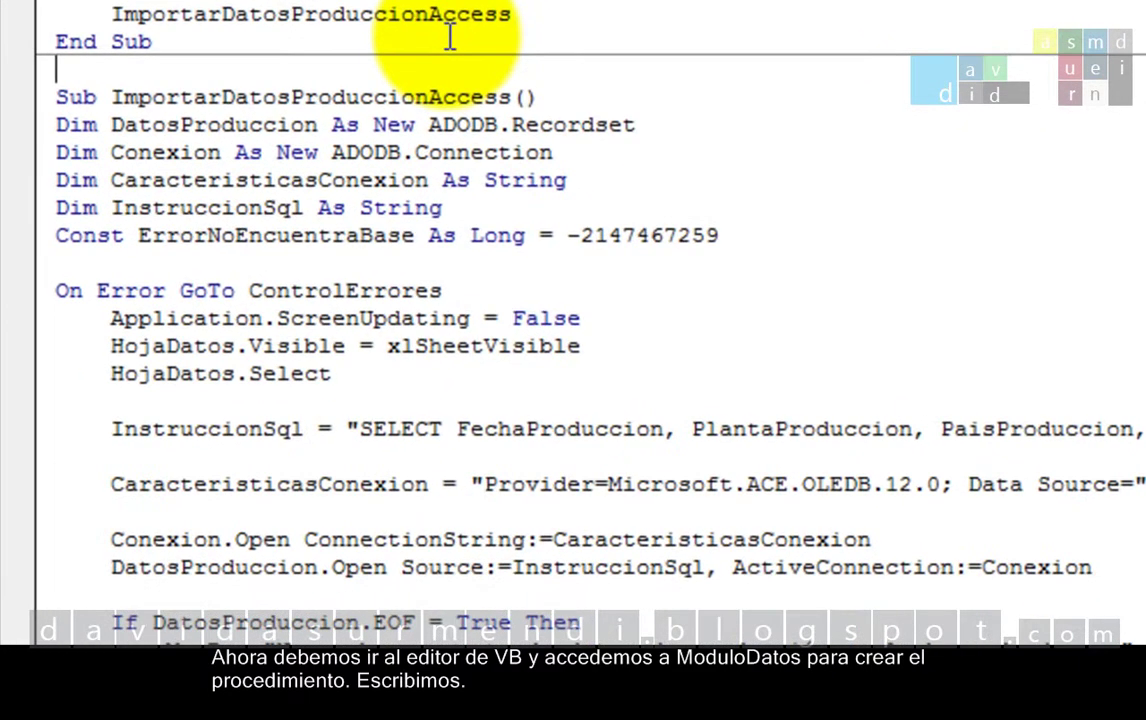
pyautogui.write('Sub')
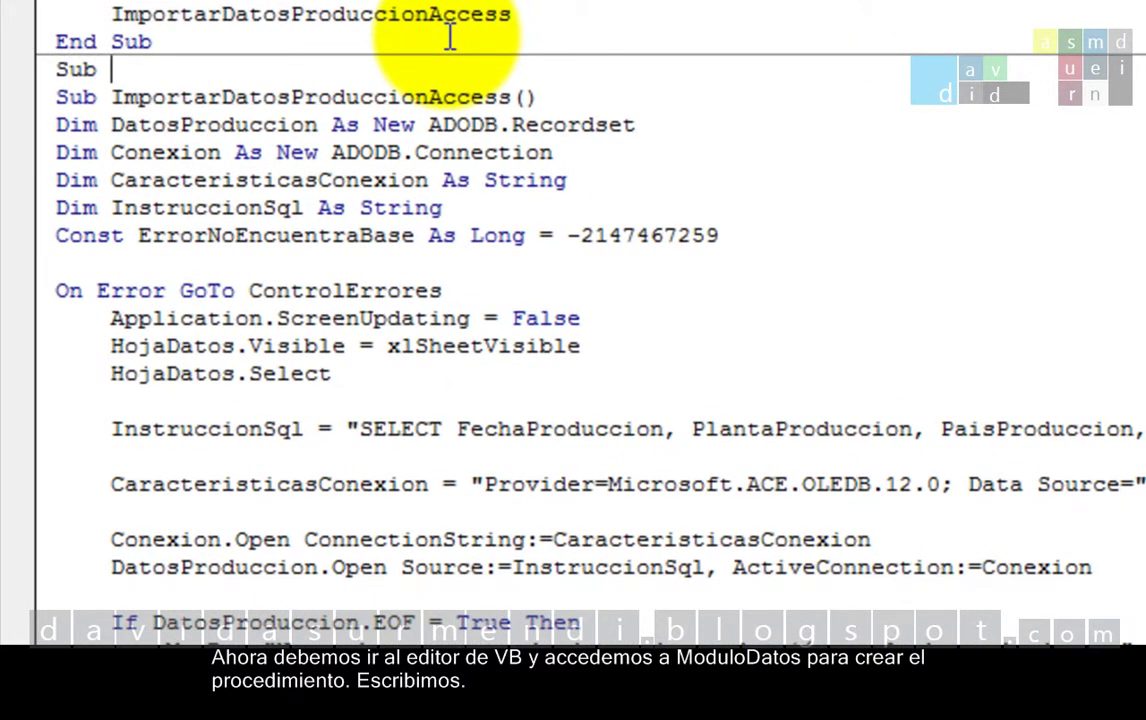
pyautogui.write(' Mo')
pyautogui.write('strarCon')
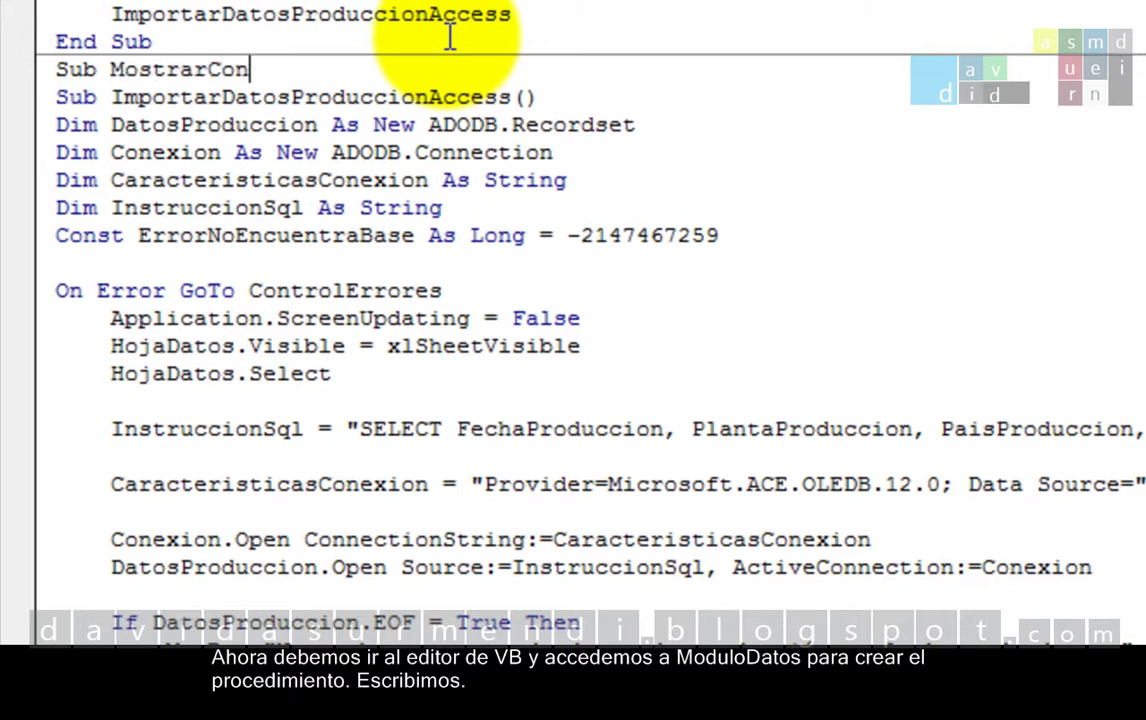
pyautogui.write('figurar')
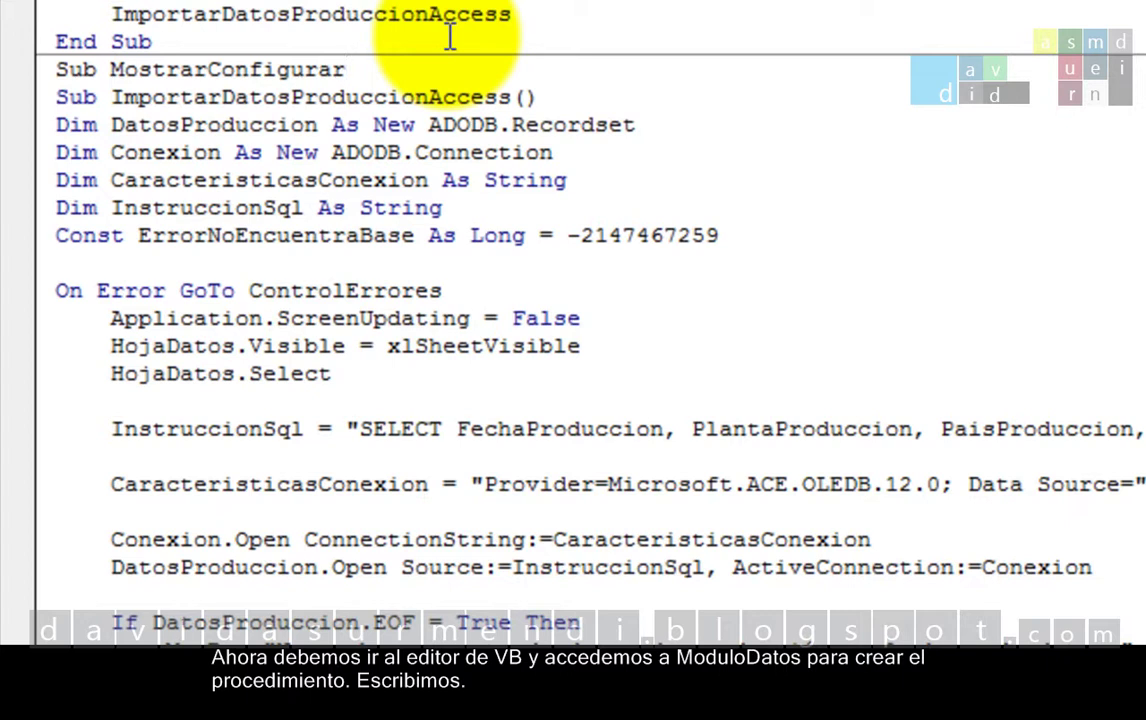
pyautogui.write('Base')
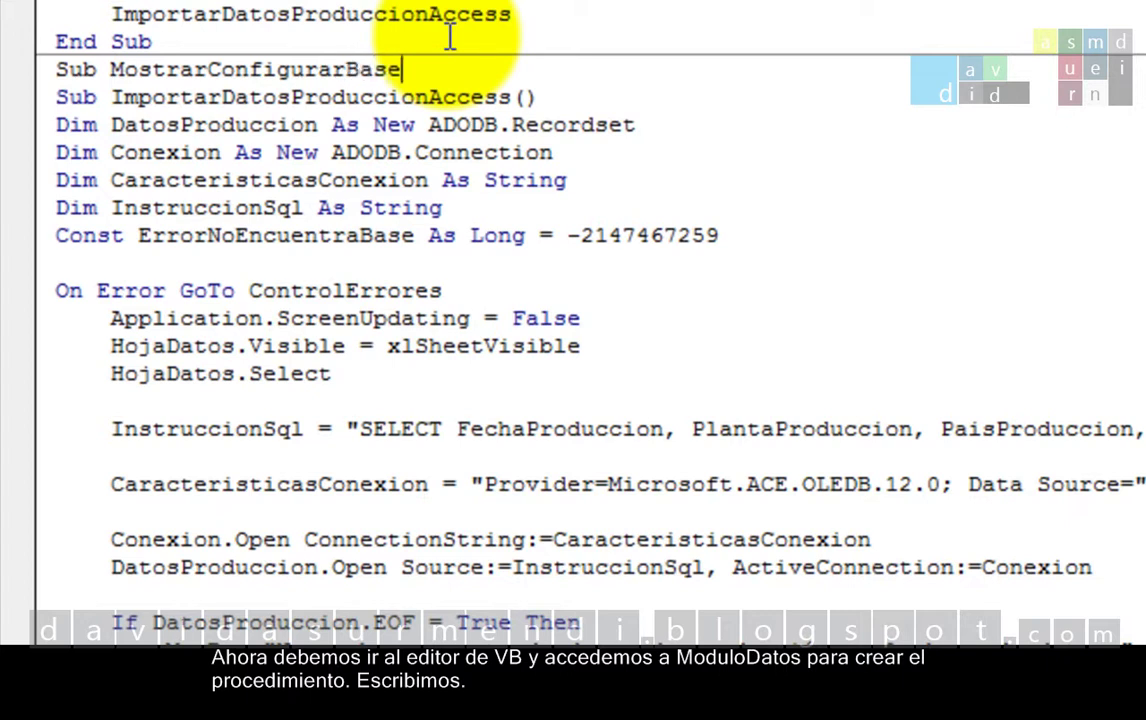
pyautogui.write('(')
pyautogui.write('Control ')
pyautogui.write('as iri')
pyautogui.press('Tab')
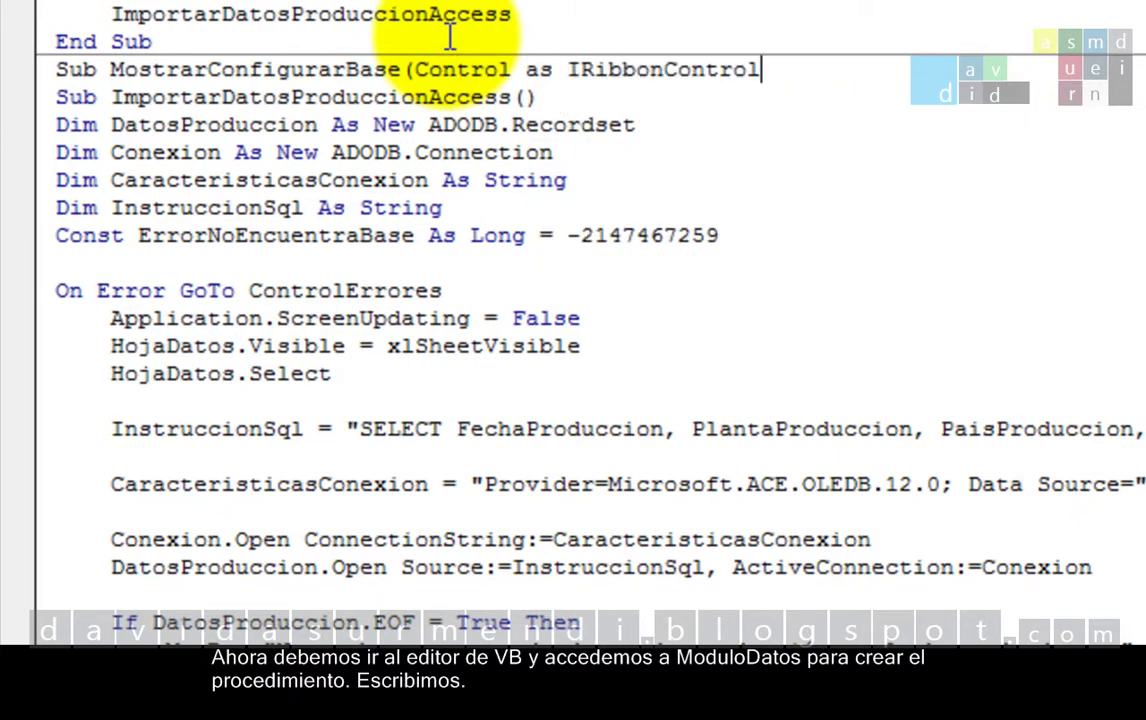
pyautogui.write(')')
pyautogui.press('Return')
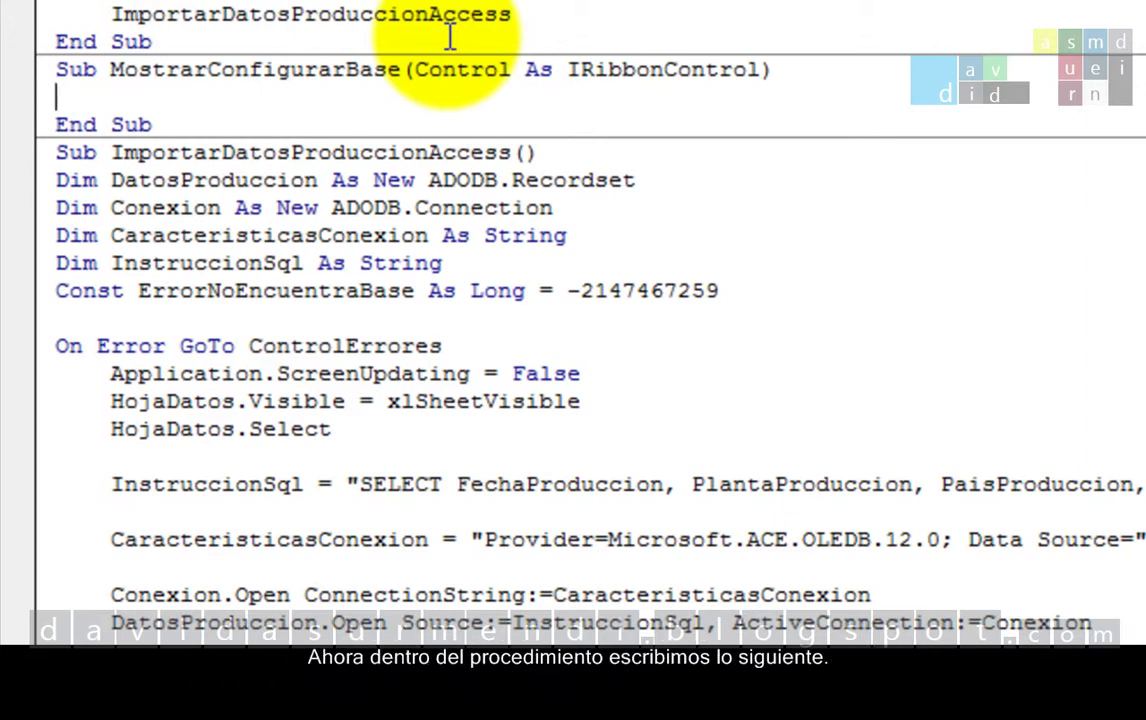
# Write frmOpcionesDatos.Show as the body of MostrarConfigurarBase.
pyautogui.press('Tab')
pyautogui.write('fr')
pyautogui.write('moopcion')
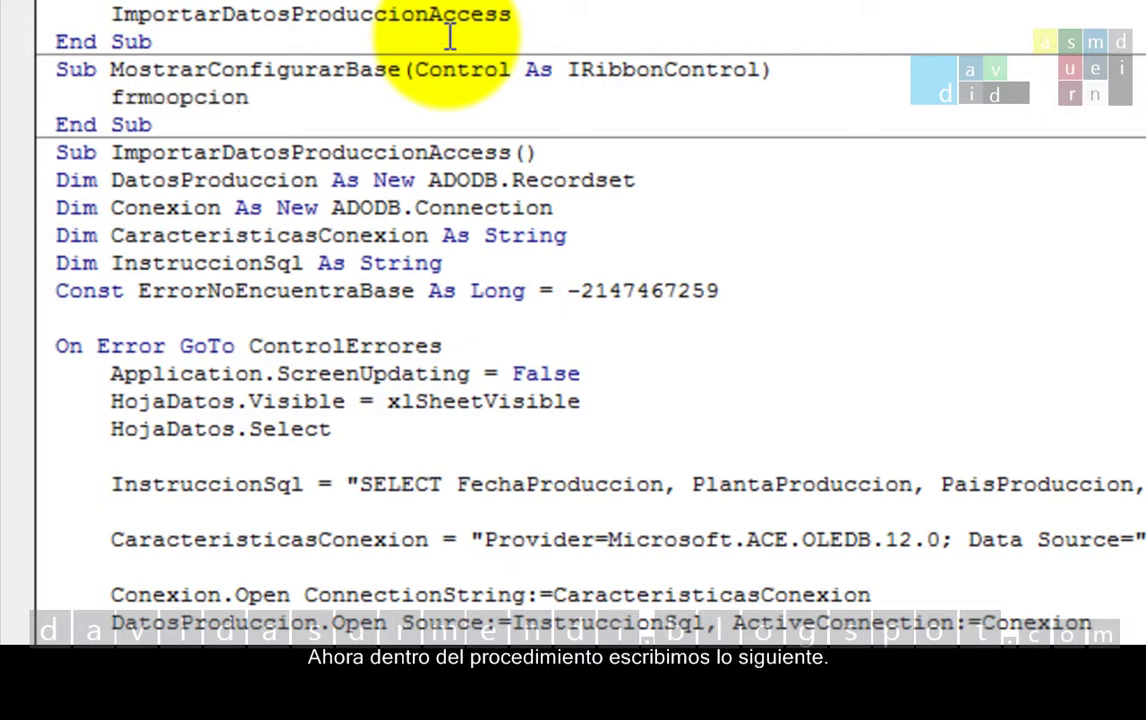
pyautogui.write('es.')
pyautogui.press('BackSpace')
pyautogui.press('BackSpace')
pyautogui.press('BackSpace')
pyautogui.press('BackSpace')
pyautogui.press('BackSpace')
pyautogui.press('BackSpace')
pyautogui.press('BackSpace')
pyautogui.press('BackSpace')
pyautogui.press('BackSpace')
pyautogui.write('o')
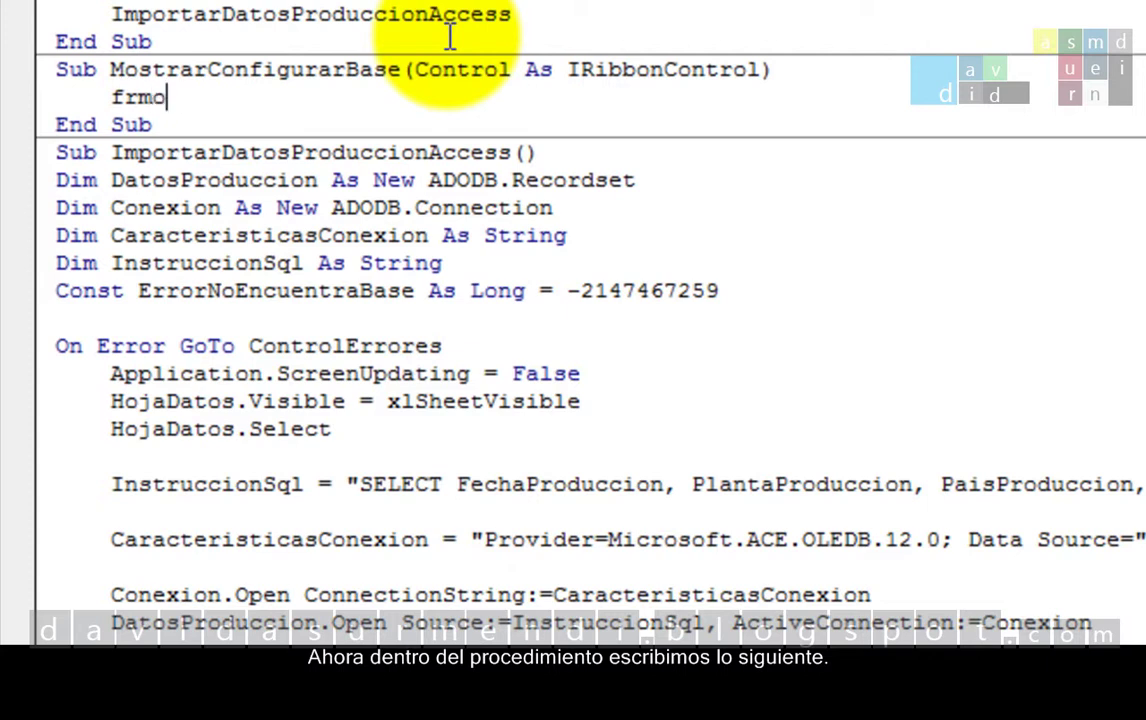
pyautogui.write('pciones')
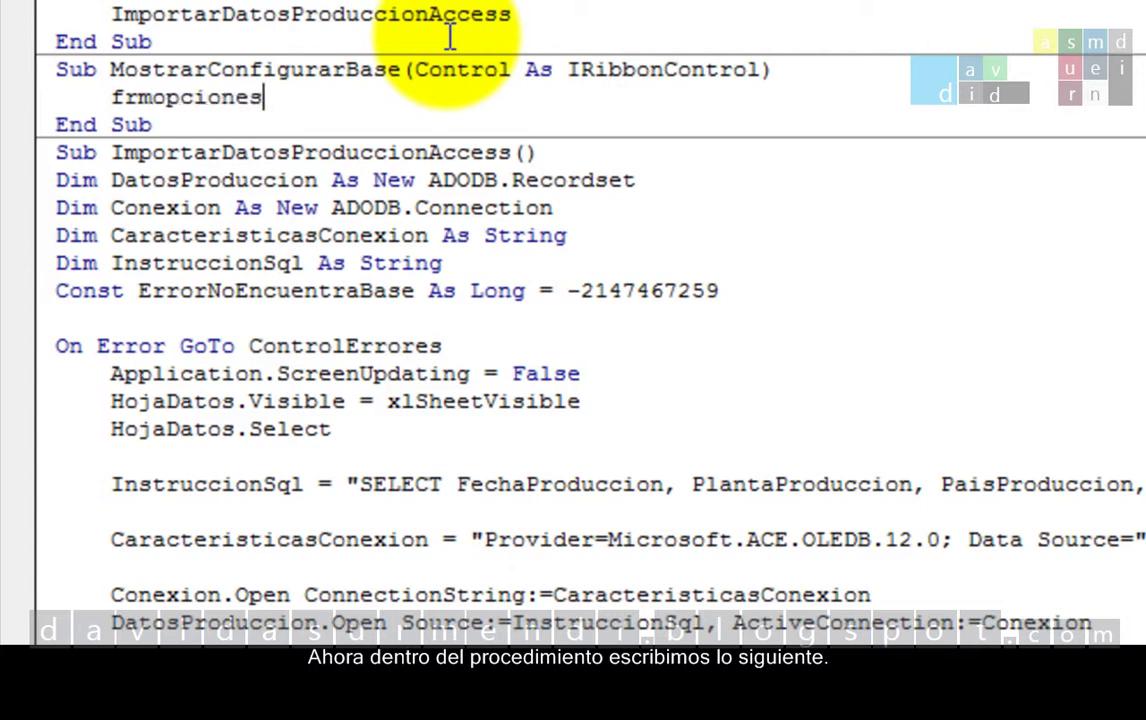
pyautogui.write('datos.sh')
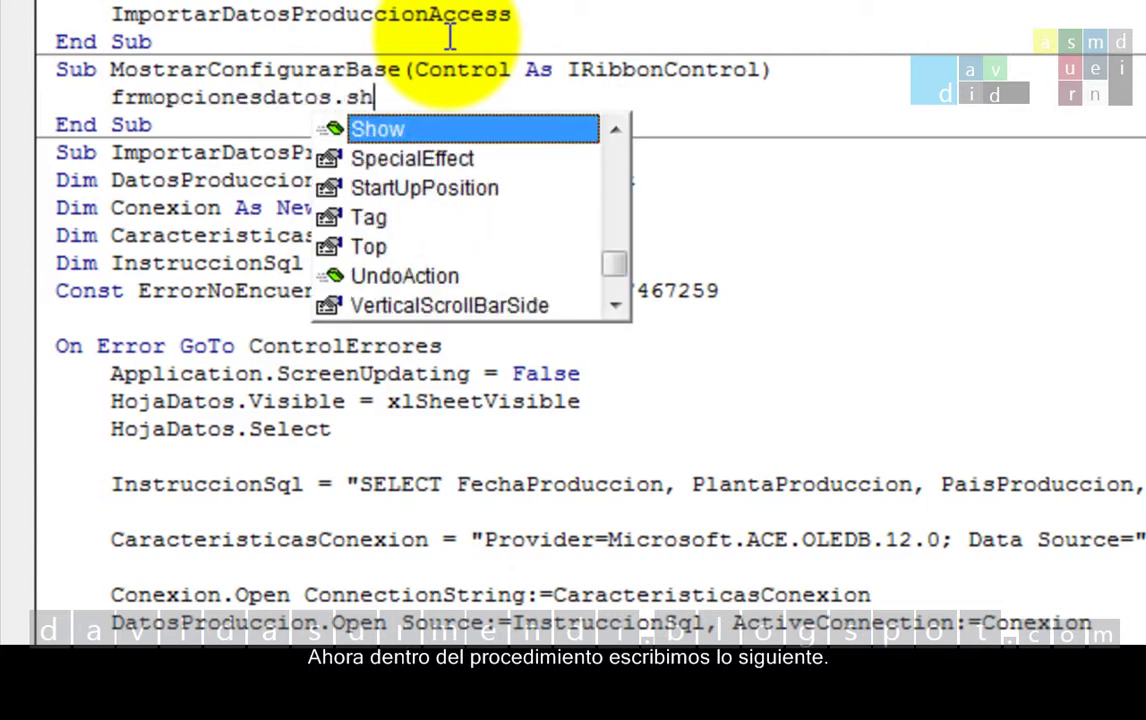
pyautogui.press('Tab')
pyautogui.press('Down')
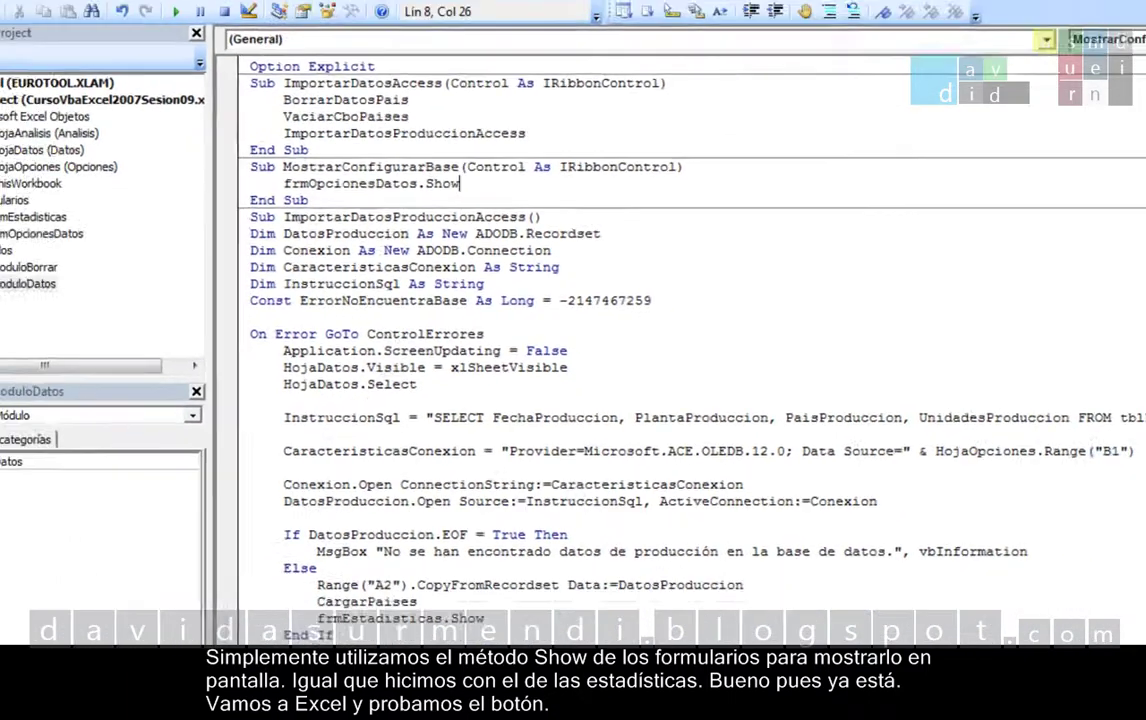
pyautogui.click(14, 20)
# Set the database path to Produccion2.accdb in the Configurar Base de datos form.
pyautogui.click(937, 40)
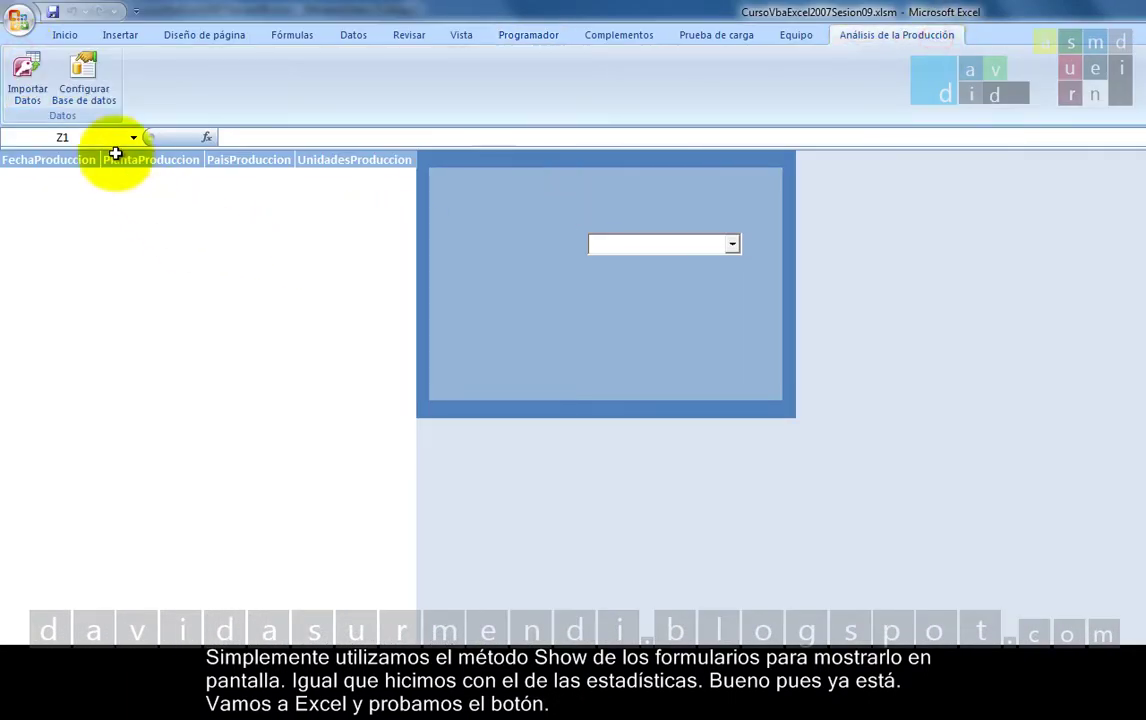
pyautogui.click(84, 72)
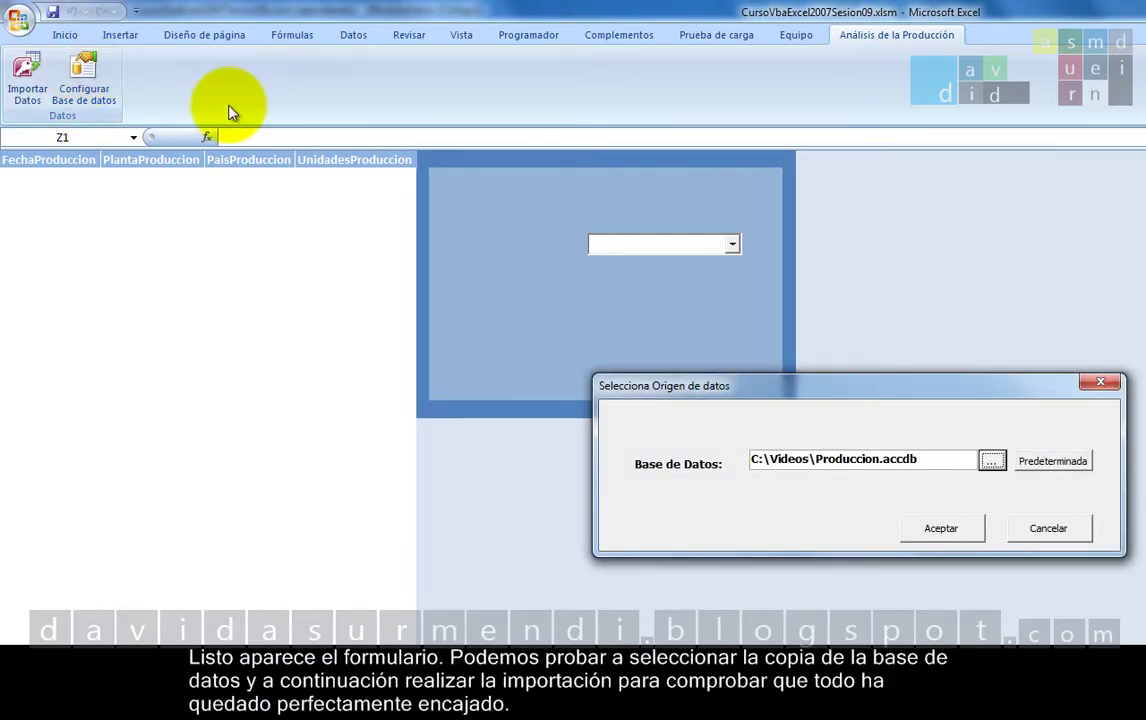
pyautogui.click(1005, 465)
pyautogui.click(365, 280)
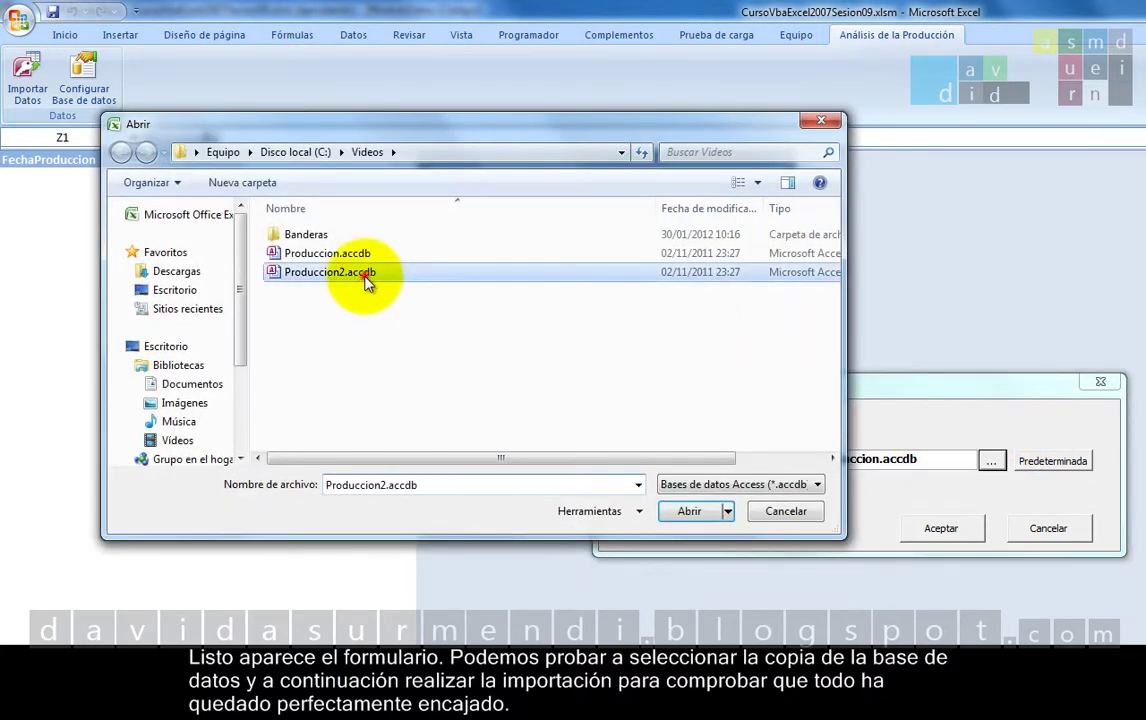
pyautogui.doubleClick(365, 280)
pyautogui.click(946, 532)
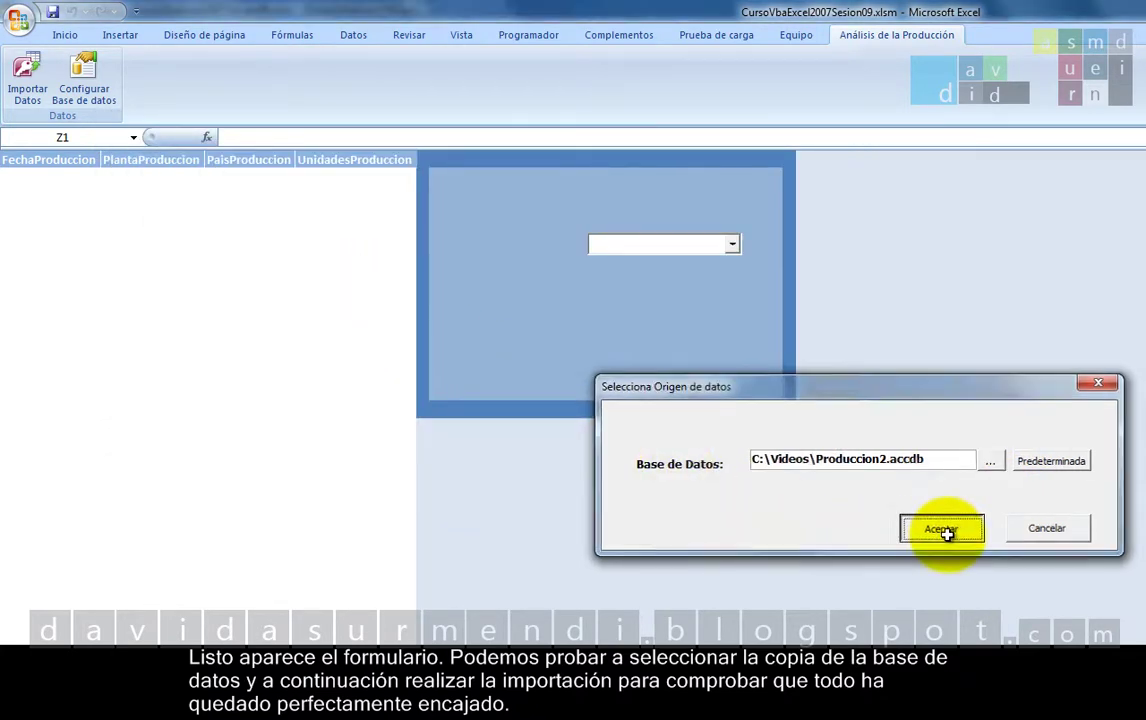
# Import the production data and check the Analisis country list shows Alemania, España, Francia.
pyautogui.click(27, 80)
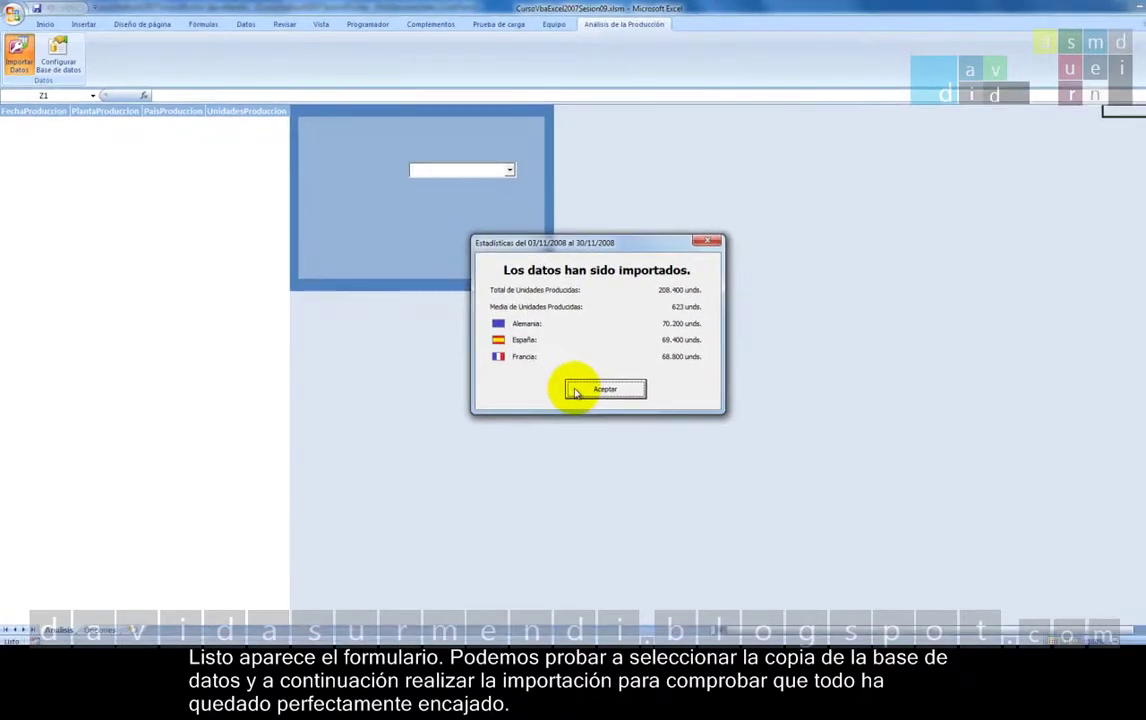
pyautogui.click(574, 391)
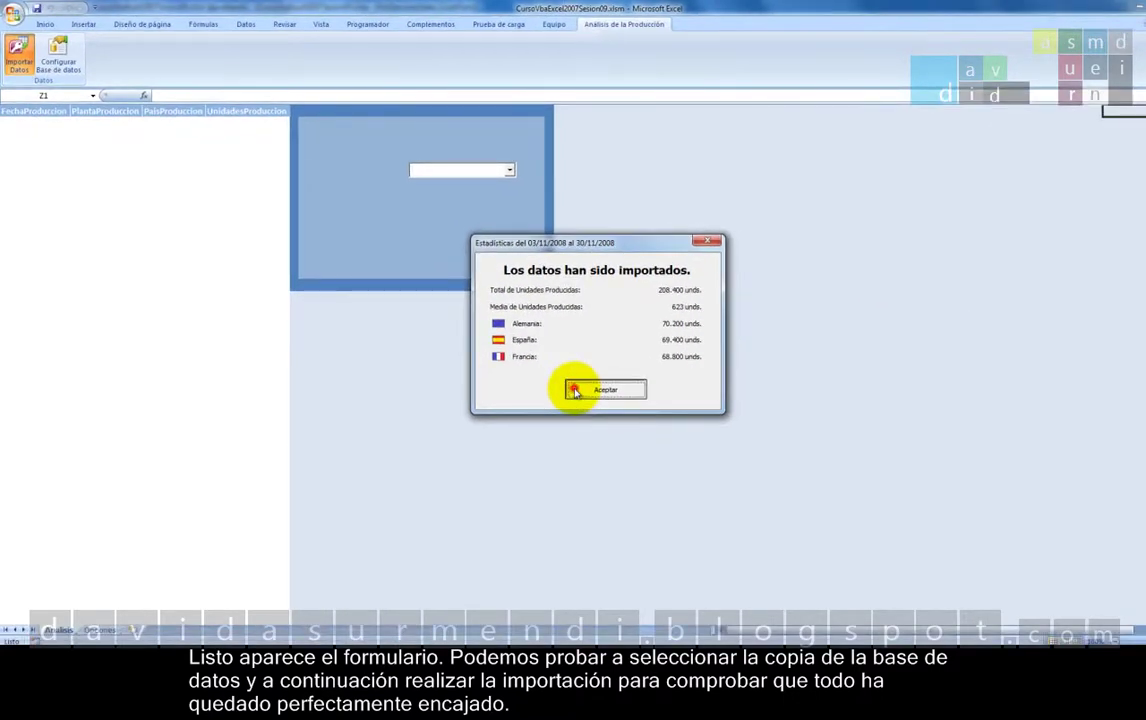
pyautogui.click(50, 630)
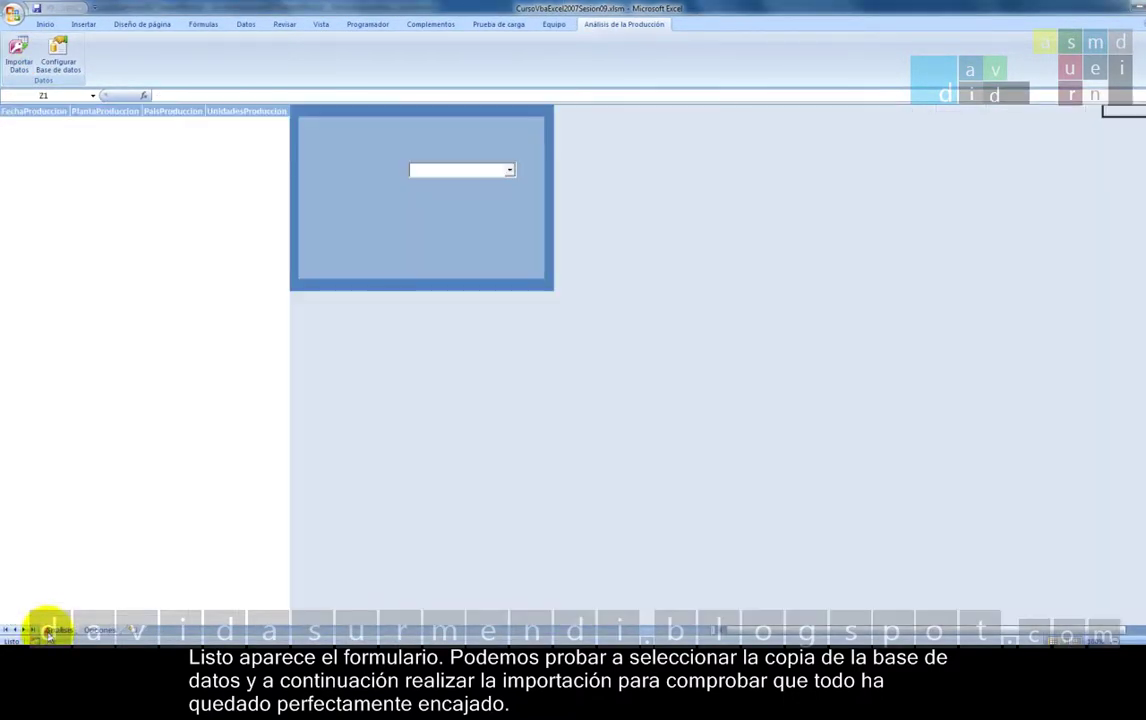
pyautogui.click(510, 171)
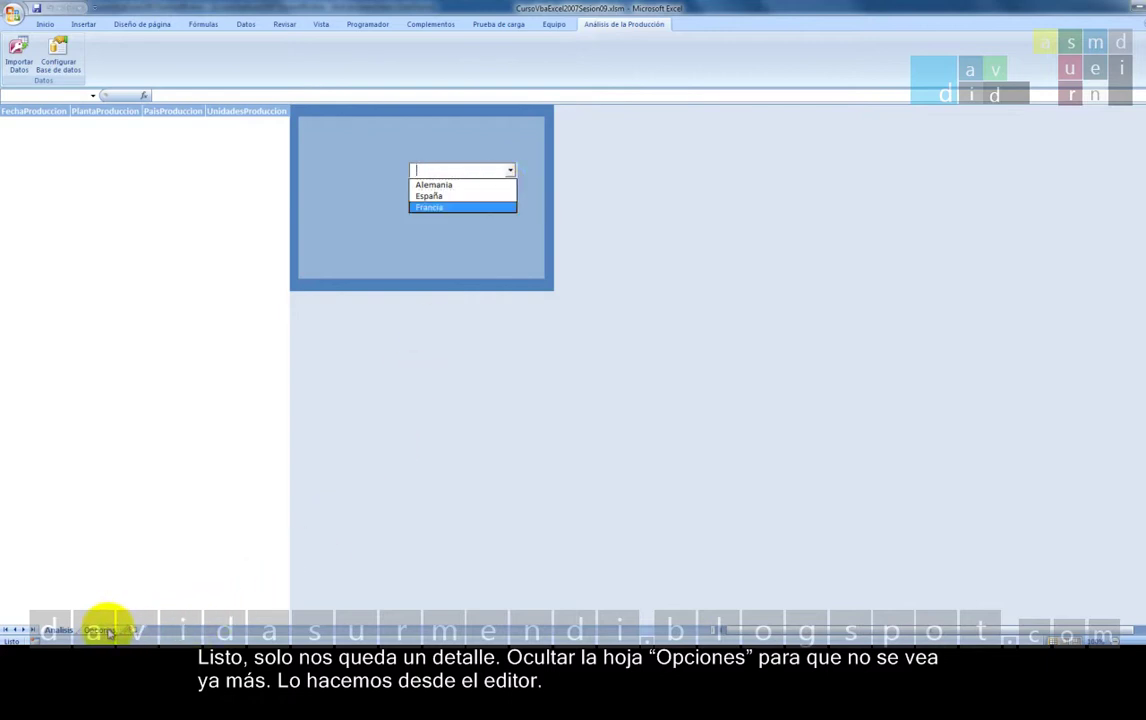
# Set the HojaOpciones sheet's Visible property to hidden and save the VBA project.
pyautogui.click(354, 28)
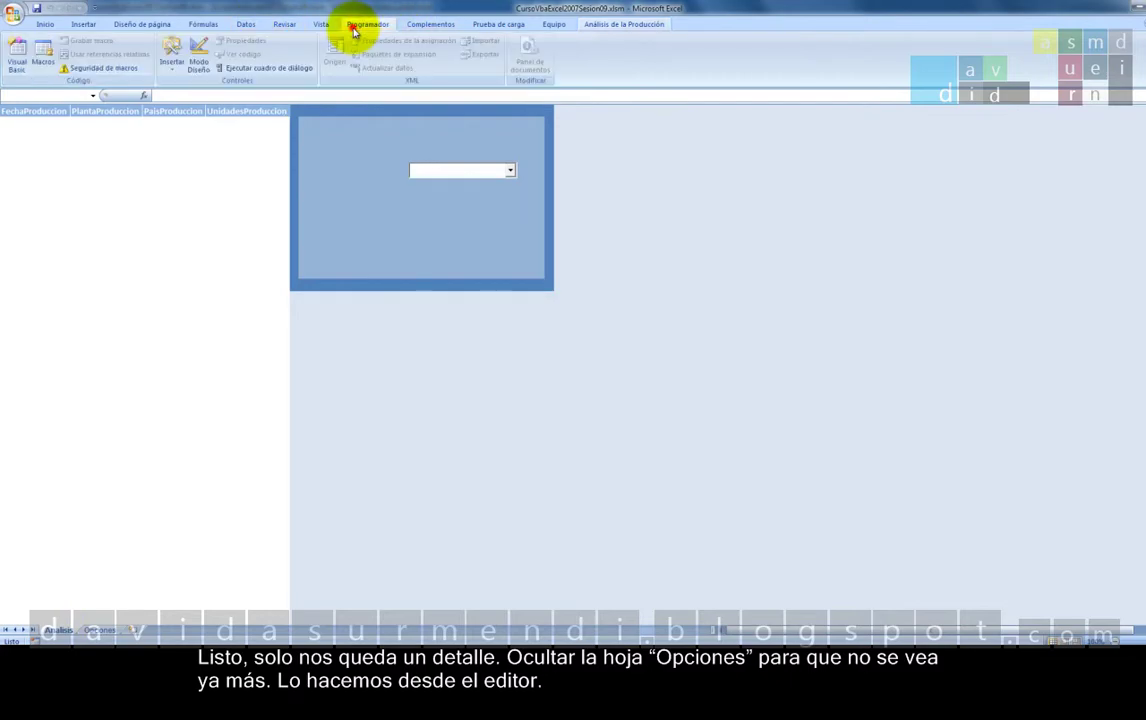
pyautogui.click(14, 62)
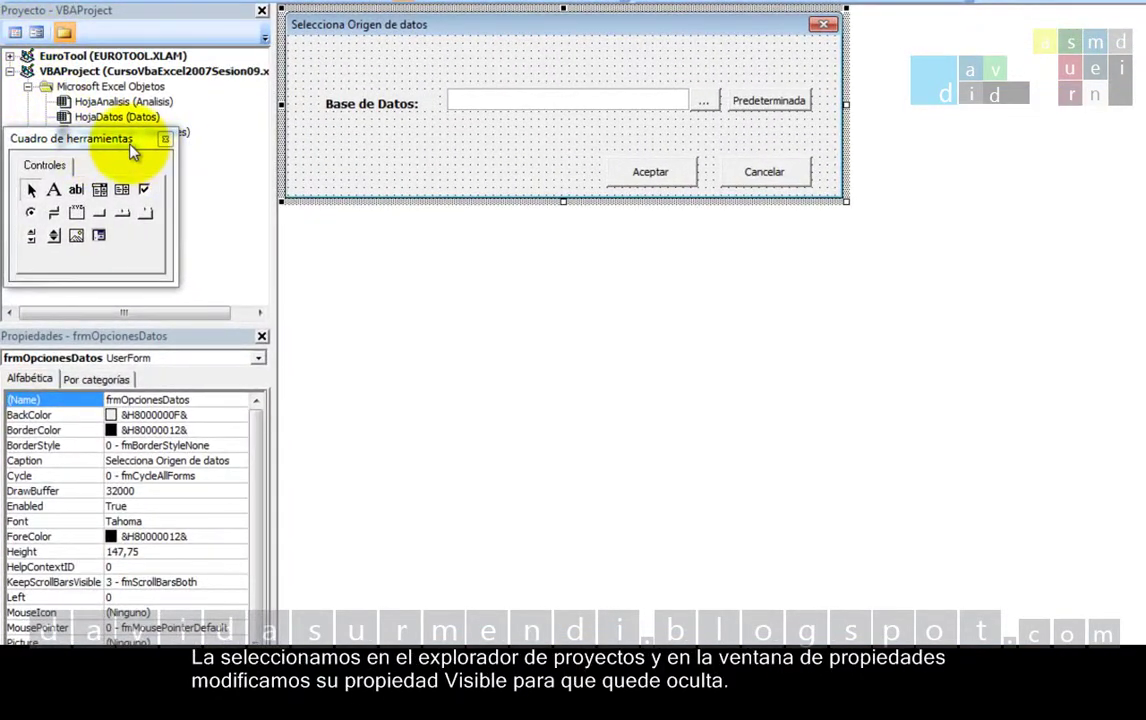
pyautogui.moveTo(131, 142); pyautogui.dragTo(650, 322)
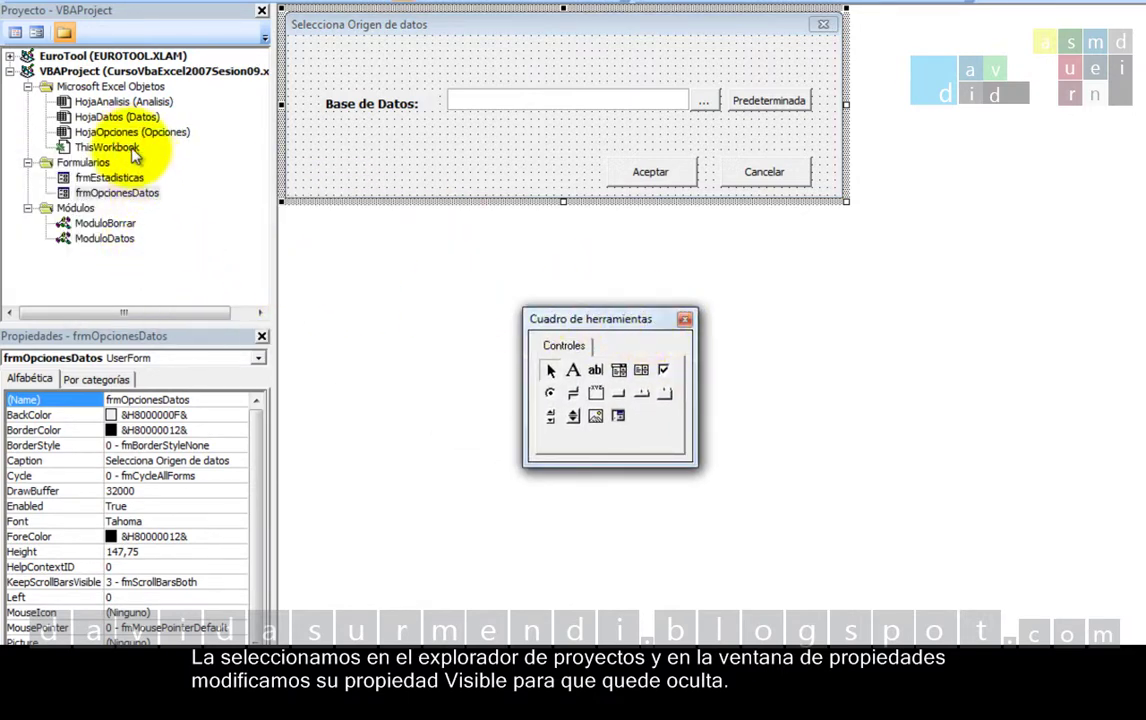
pyautogui.click(130, 132)
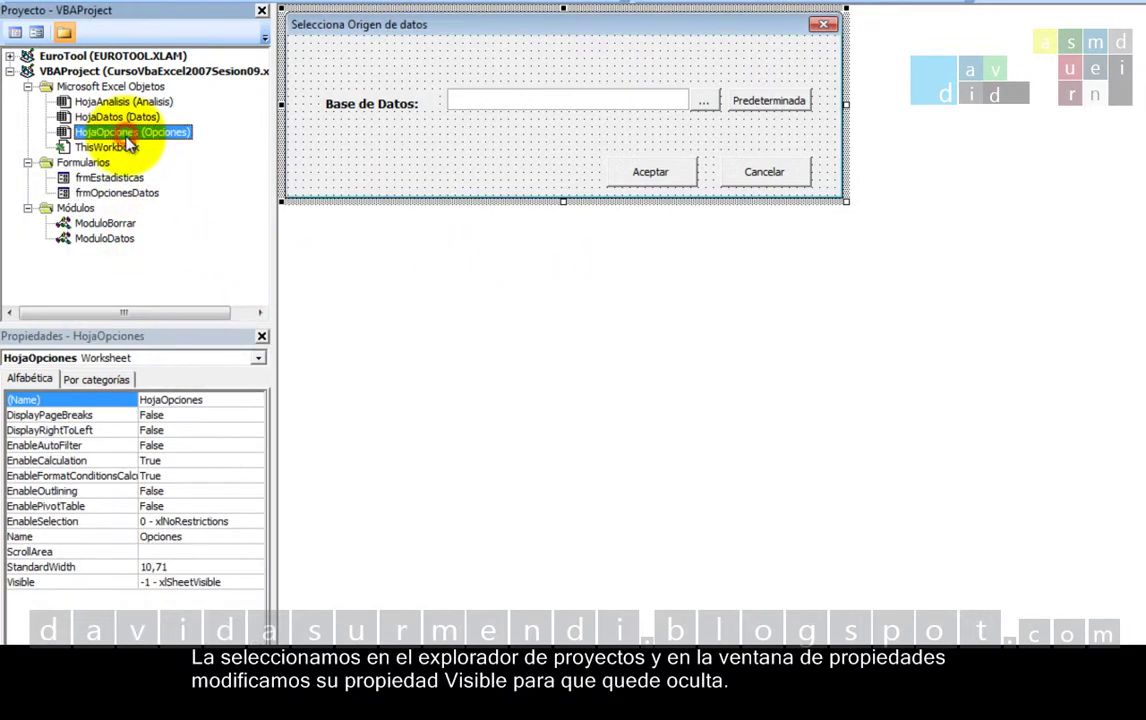
pyautogui.click(230, 582)
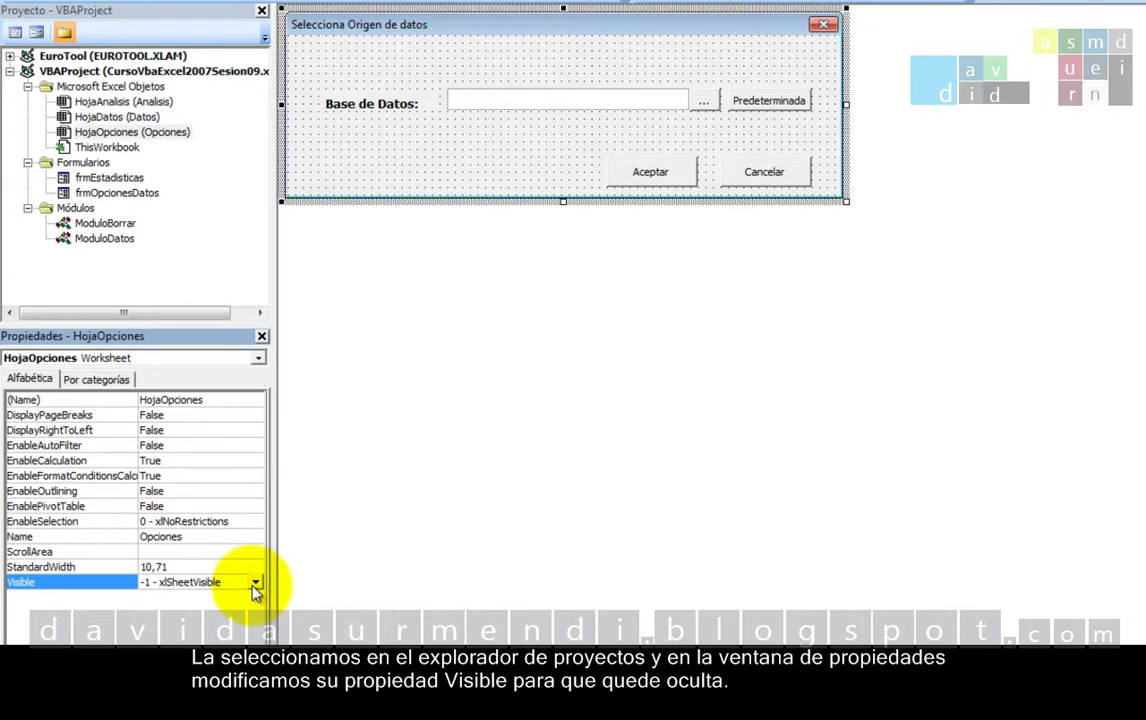
pyautogui.click(255, 584)
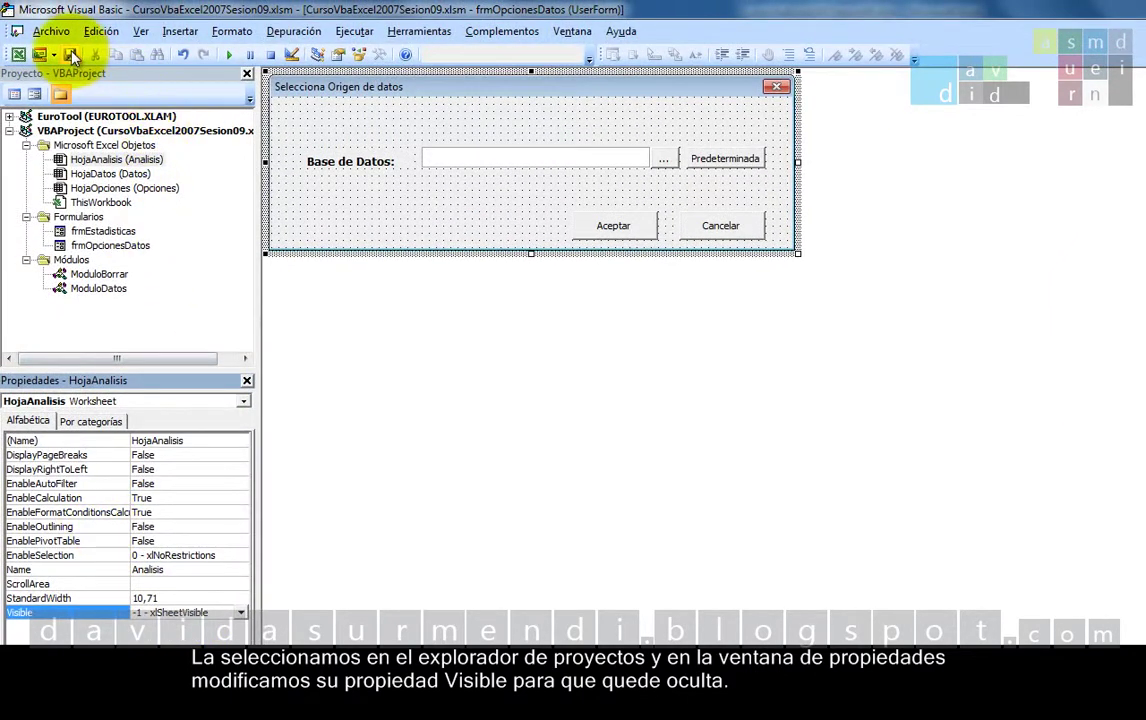
pyautogui.click(70, 55)
pyautogui.hotkey('alt', 'F11')
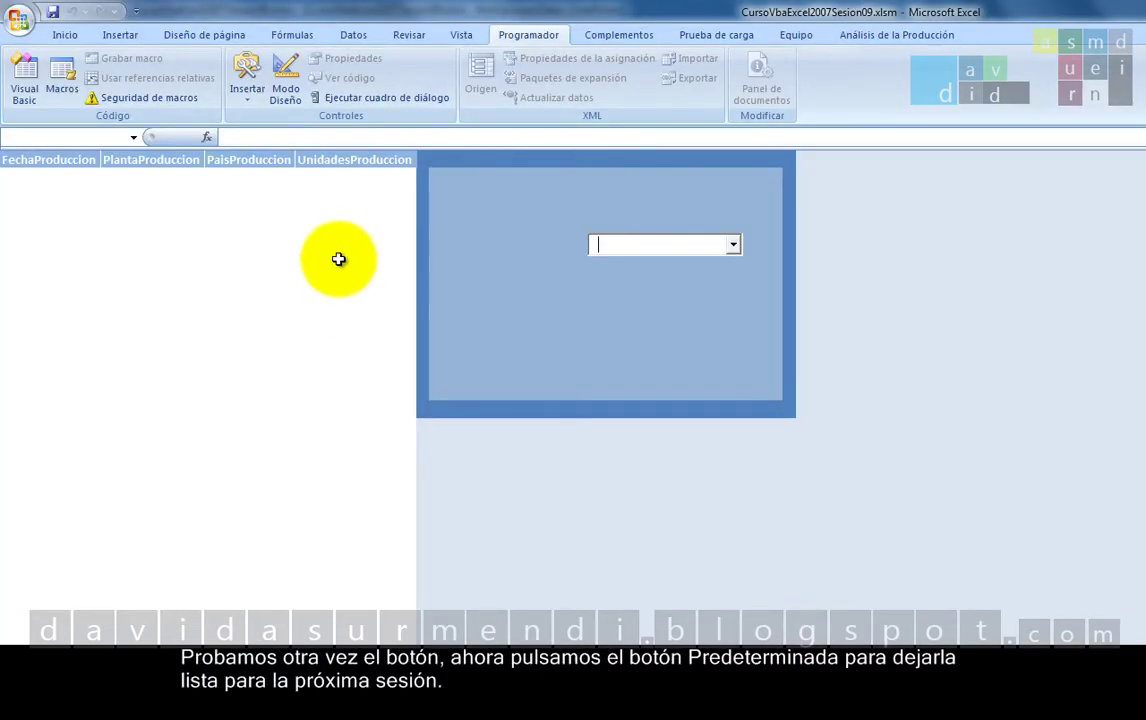
# Reset the database path to the default Produccion.accdb via Configurar Base de datos.
pyautogui.click(905, 36)
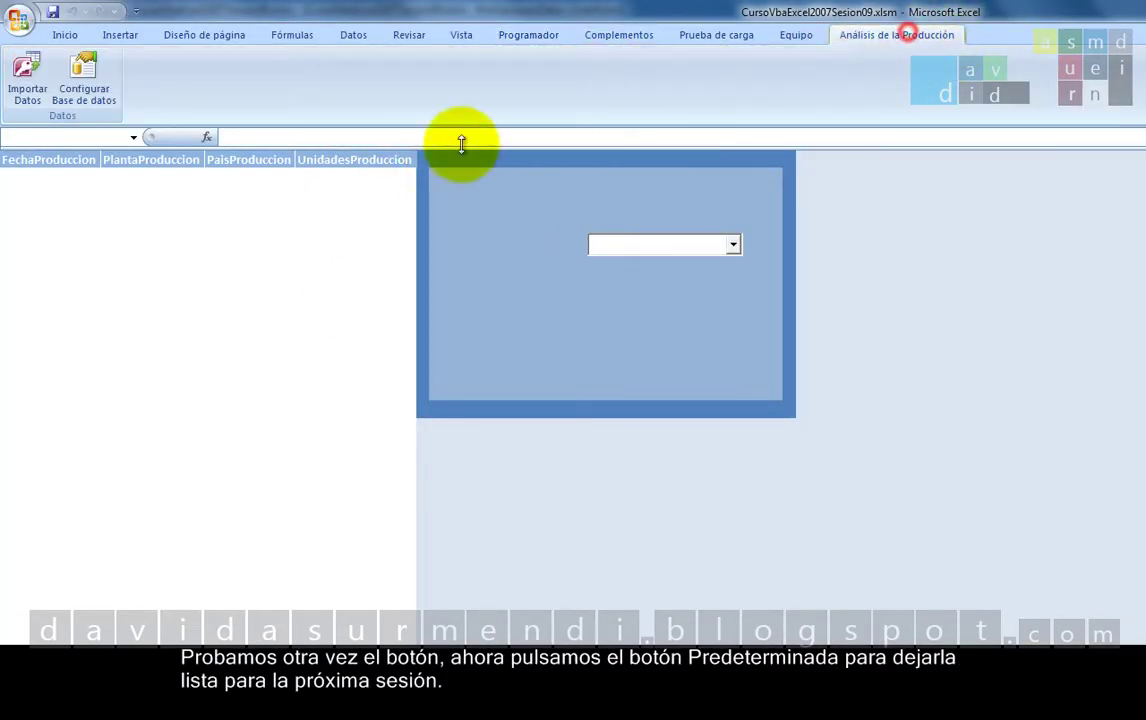
pyautogui.click(104, 90)
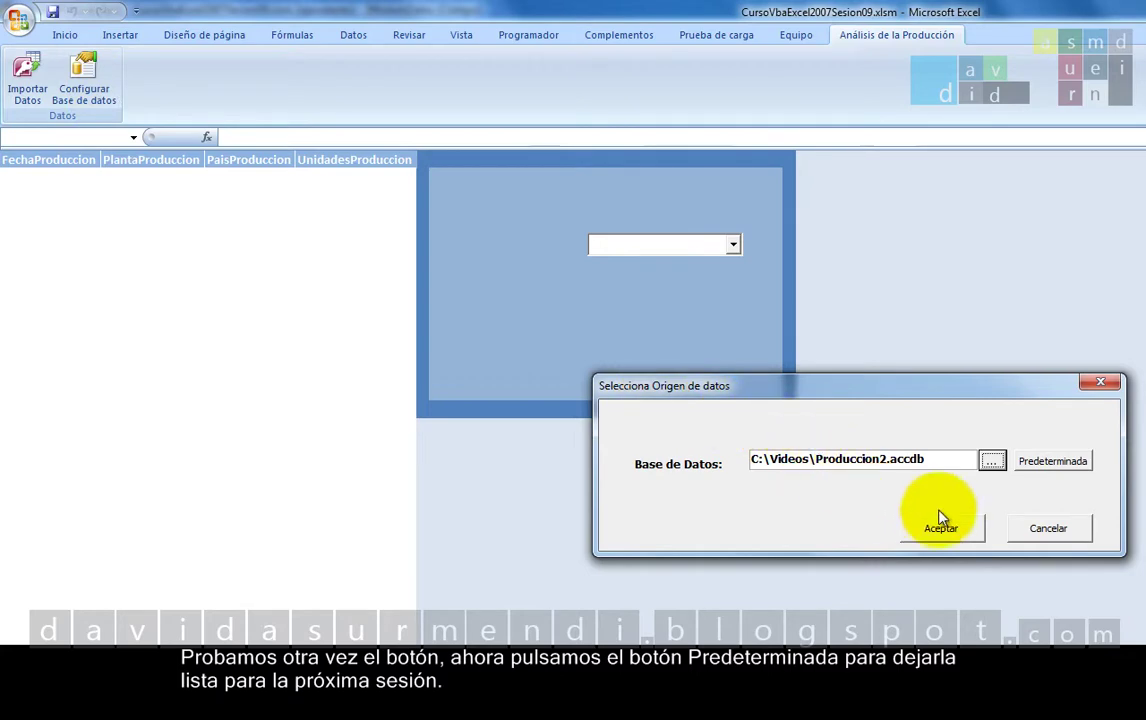
pyautogui.click(1052, 470)
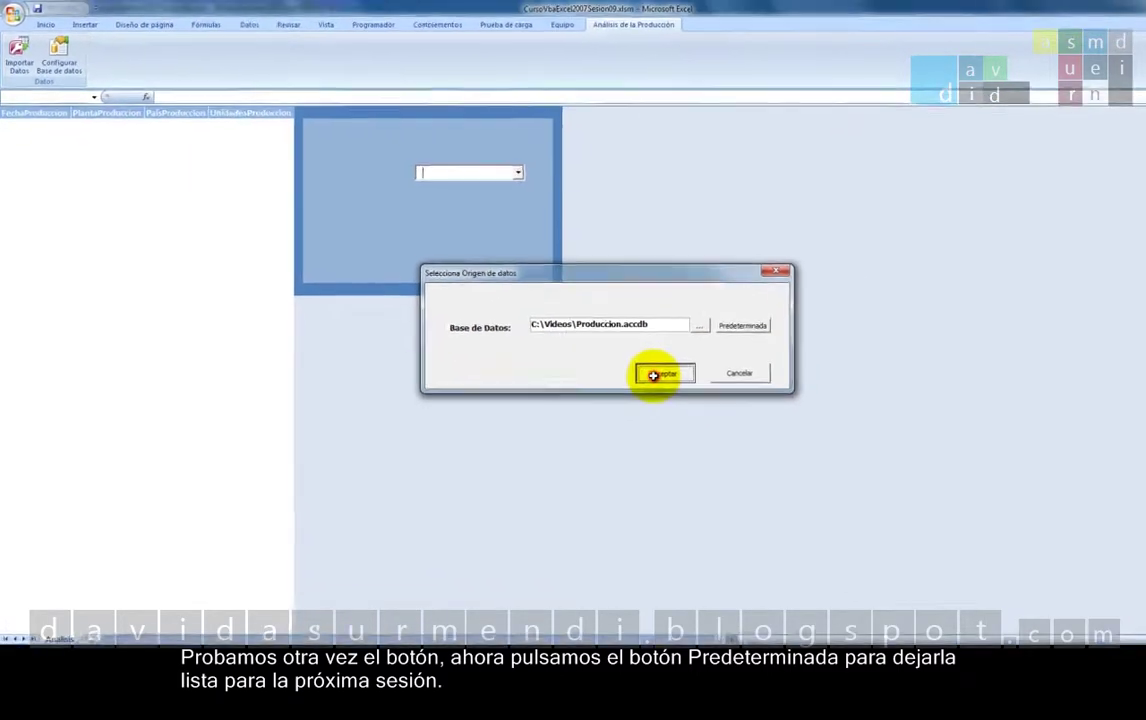
pyautogui.click(653, 375)
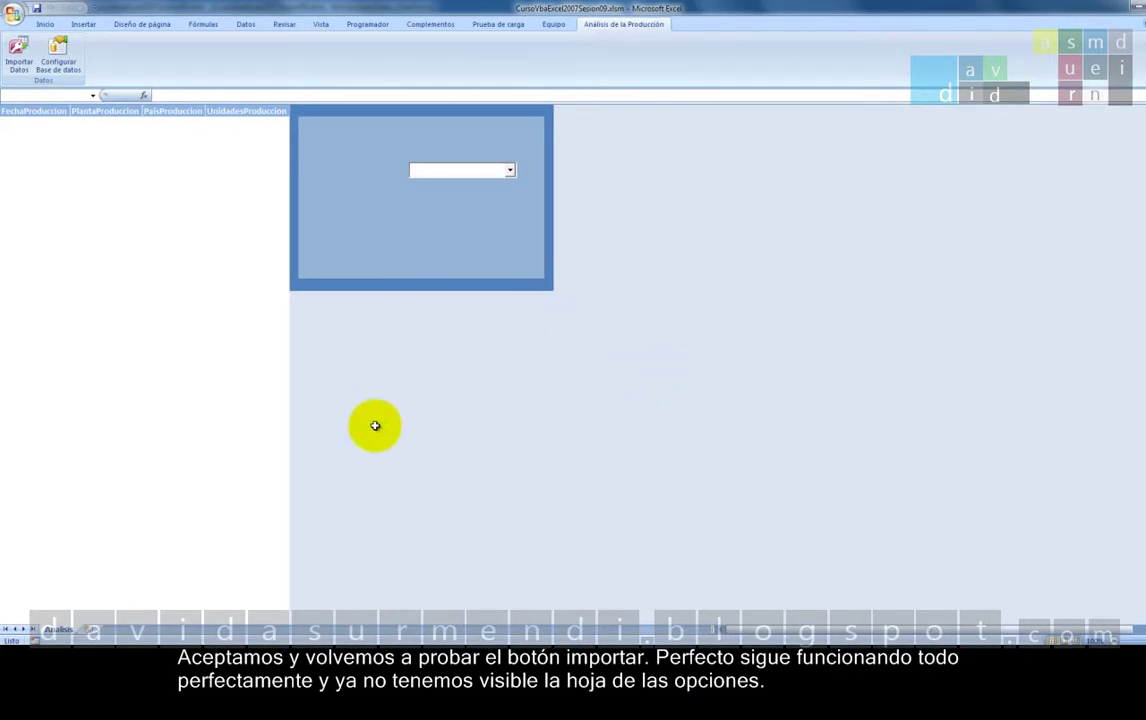
# Import the production data again and check the country list in the combo box.
pyautogui.click(18, 52)
pyautogui.click(591, 388)
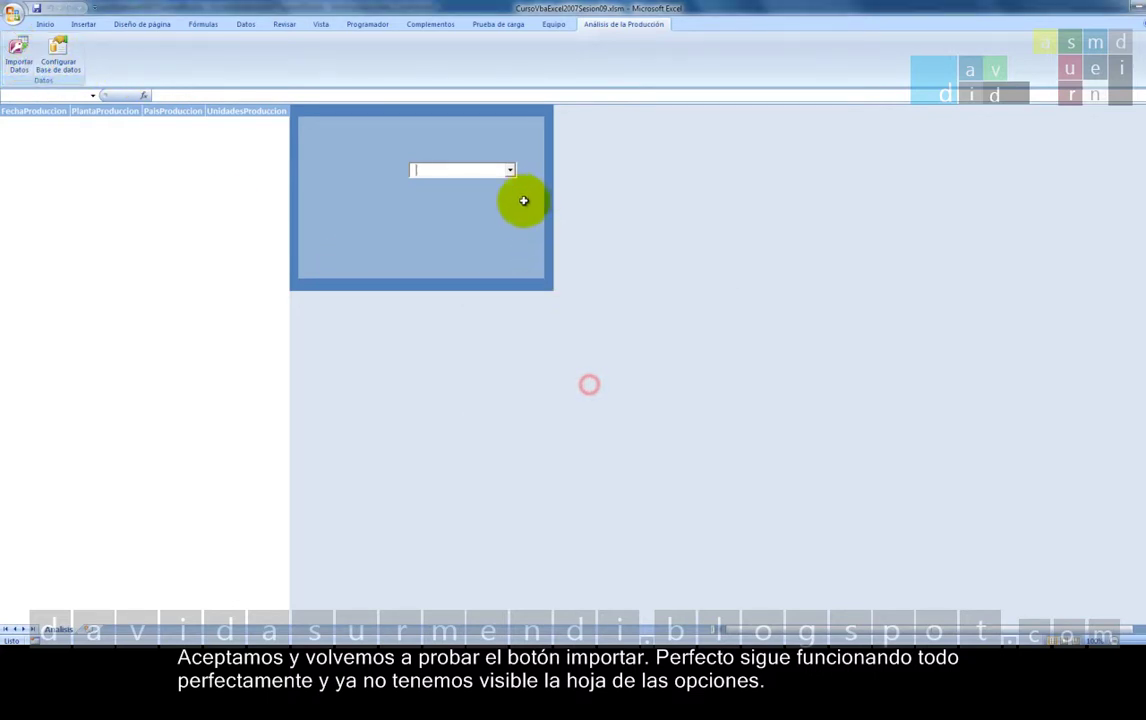
pyautogui.click(510, 172)
pyautogui.click(510, 174)
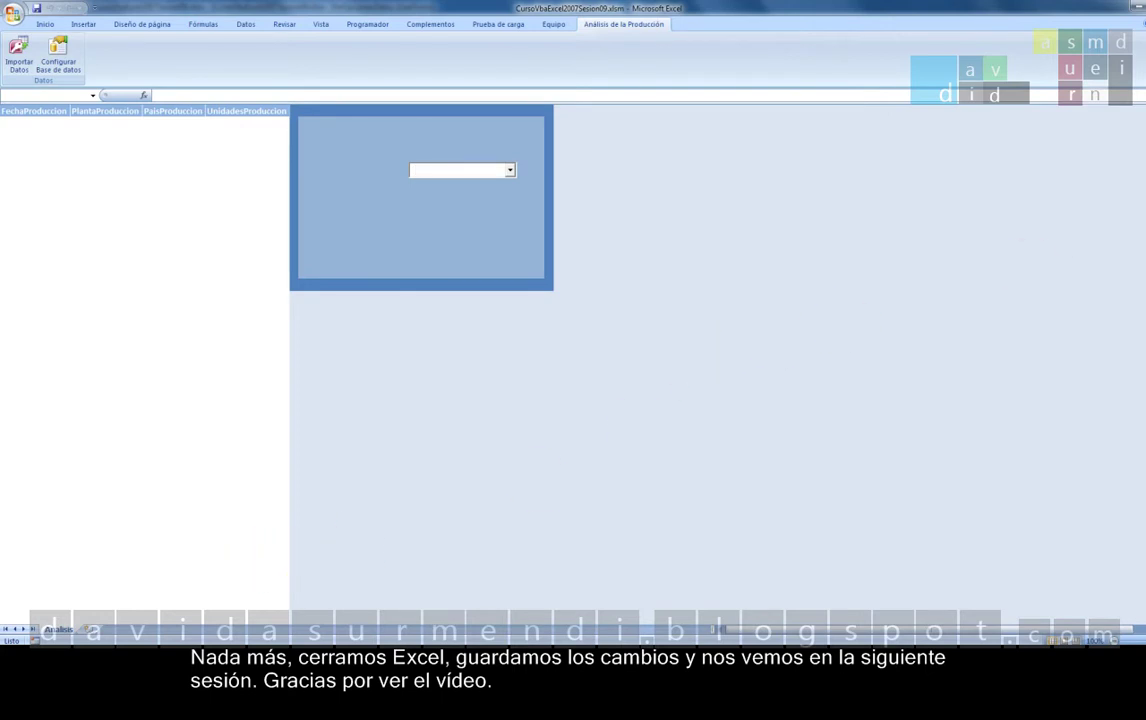
# Close Excel, saving the changes to CursoVbaExcel2007Sesion09.xlsm.
pyautogui.click(1133, 6)
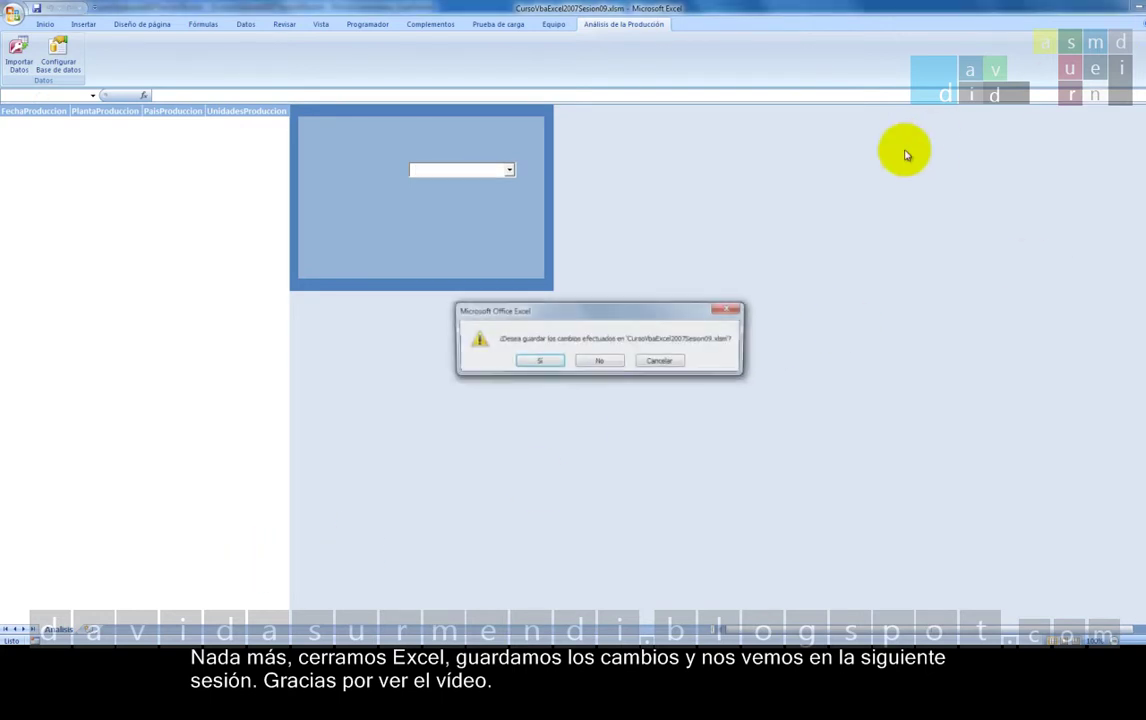
pyautogui.click(561, 362)
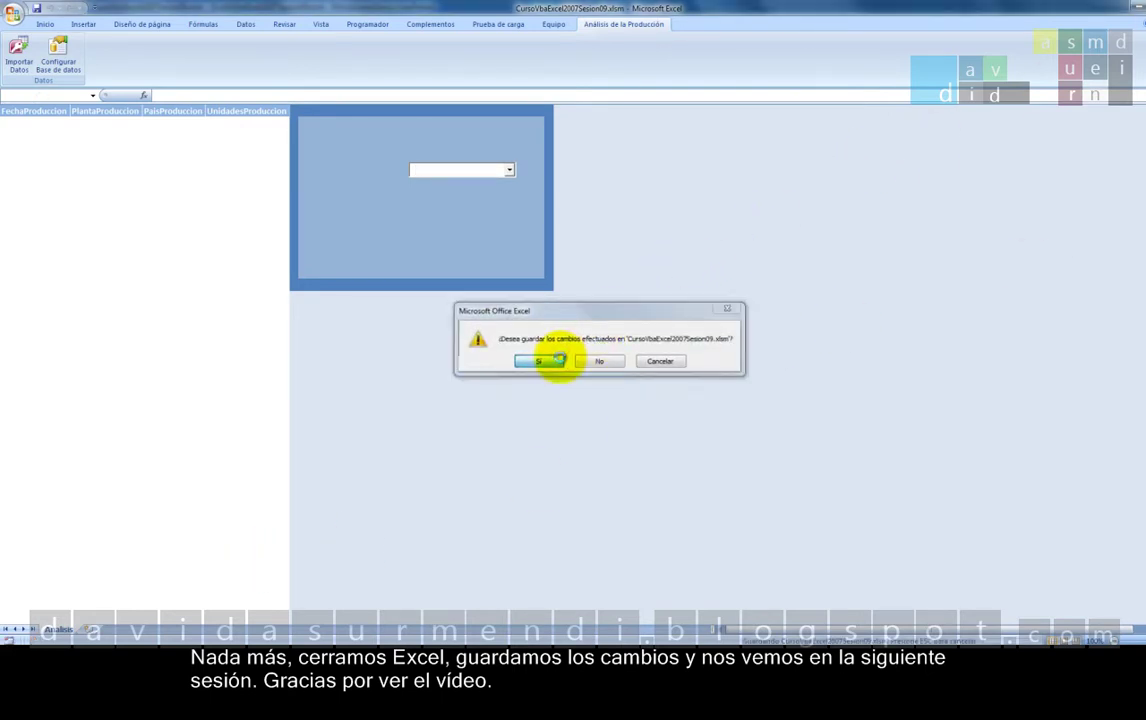